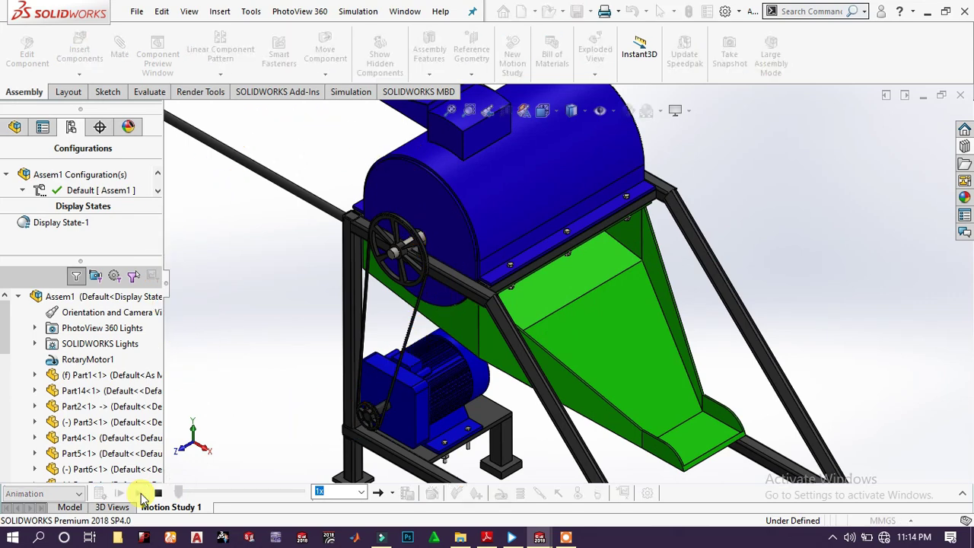
Play Motion Study 1 so the assembly's rotary motor animates.
click(141, 493)
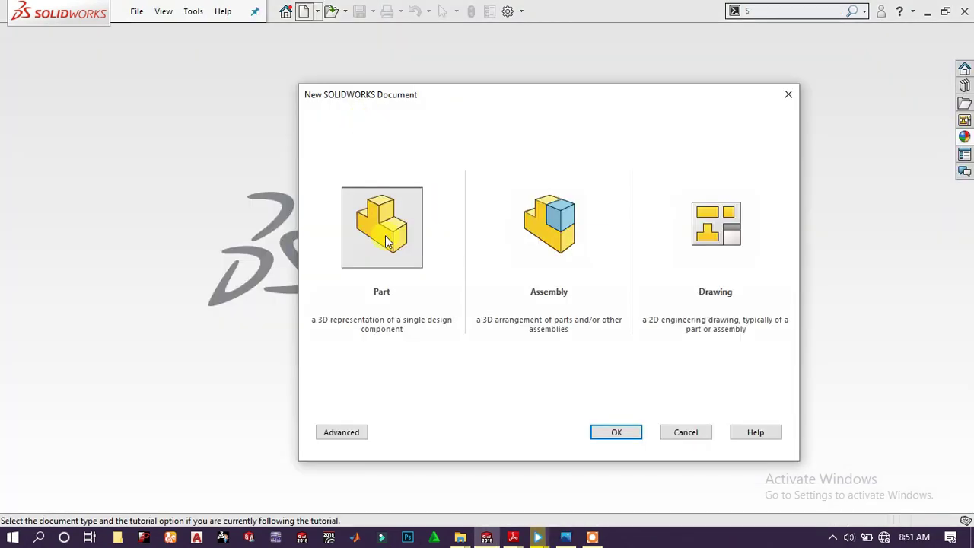
Create a new part document and start Sketch1 on the Front Plane.
click(599, 426)
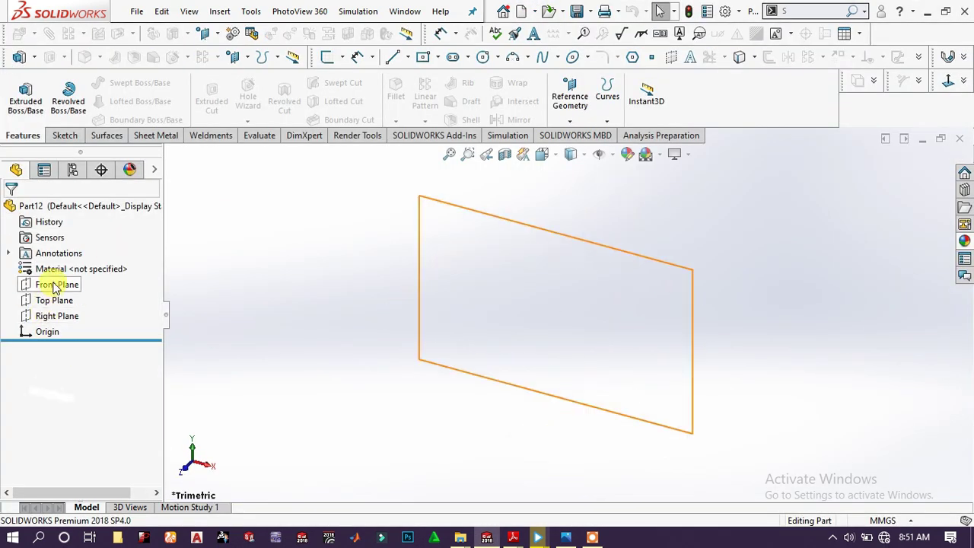
click(55, 285)
click(58, 256)
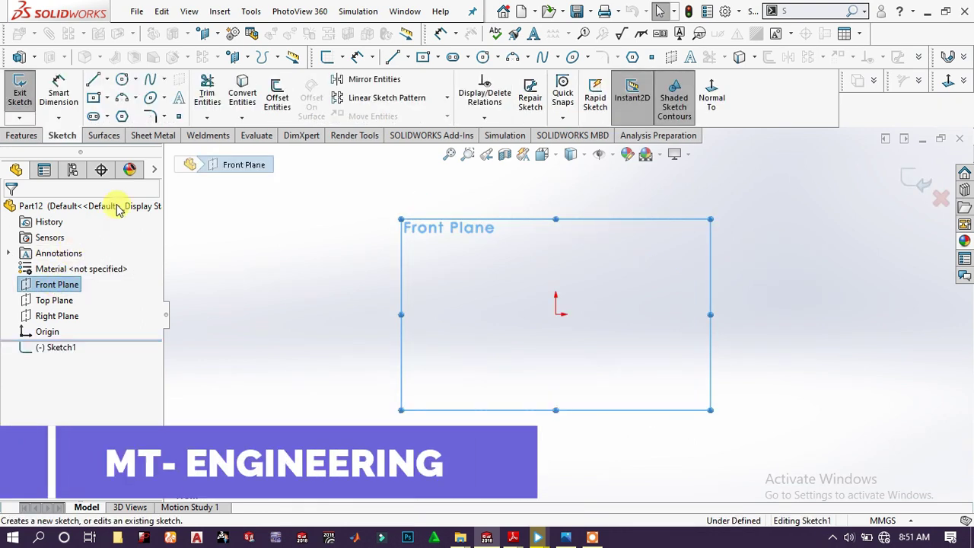
Draw a horizontal line through the origin and give it a Midpoint relation to the origin.
click(97, 85)
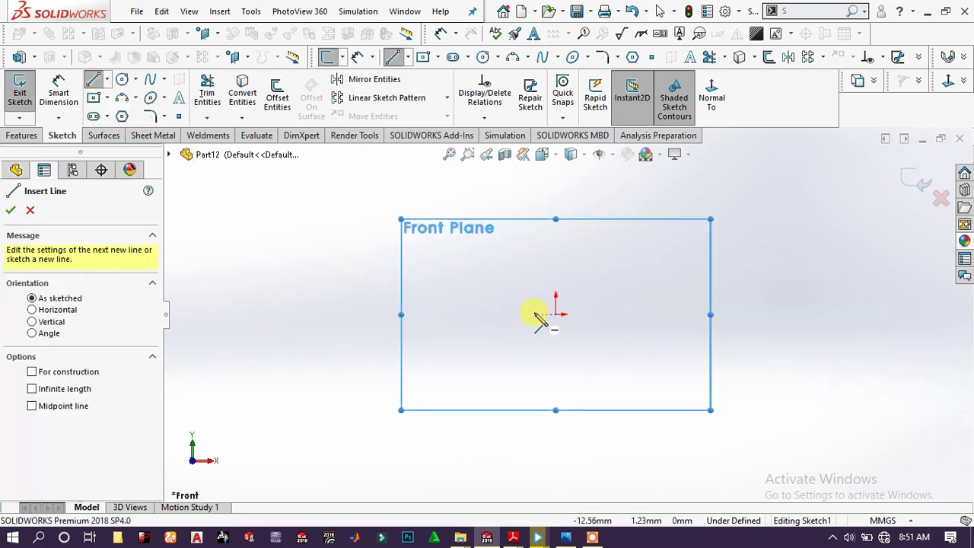
mouse_move(431, 314)
mouse_down()
mouse_move(525, 300)
mouse_move(685, 313)
mouse_move(675, 314)
mouse_up()
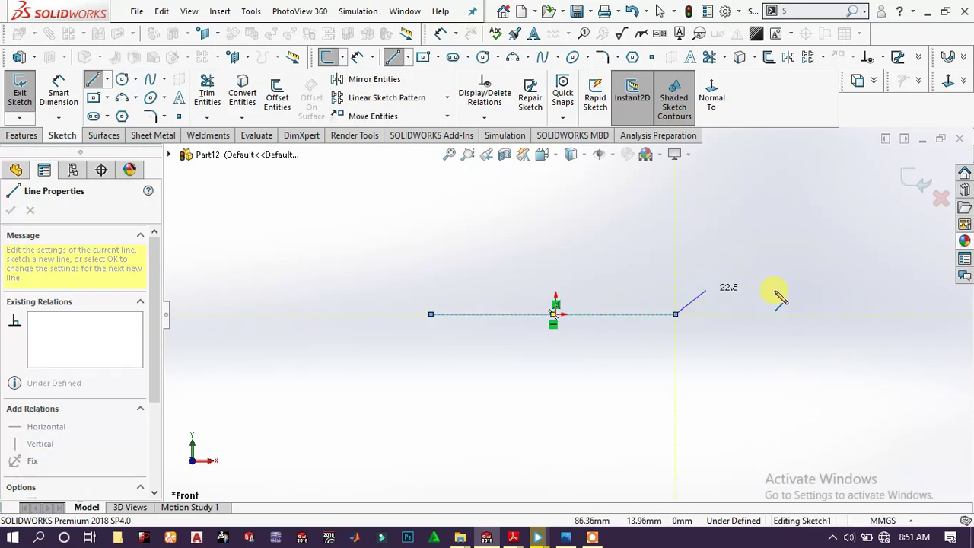
right_click(708, 291)
click(796, 301)
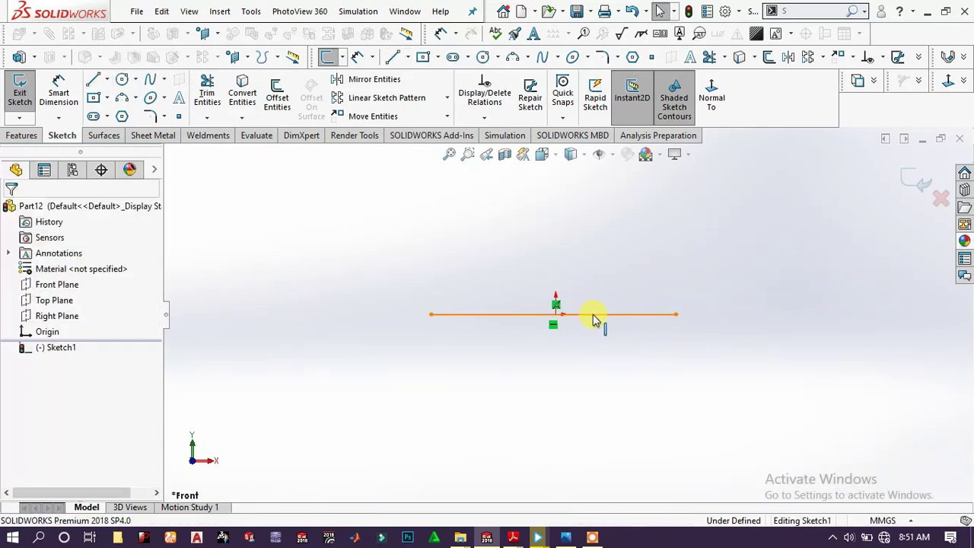
click(565, 314)
click(557, 315)
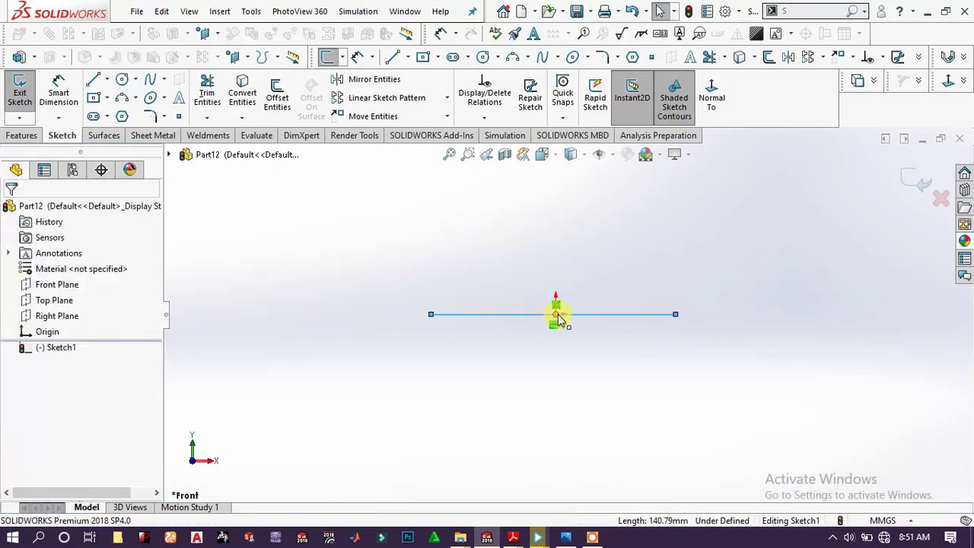
ctrl+click(556, 315)
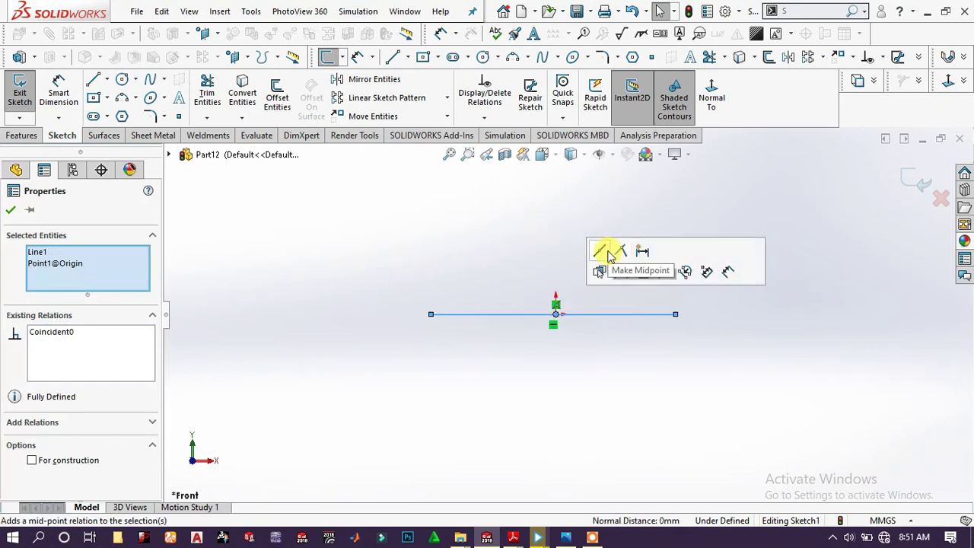
click(502, 236)
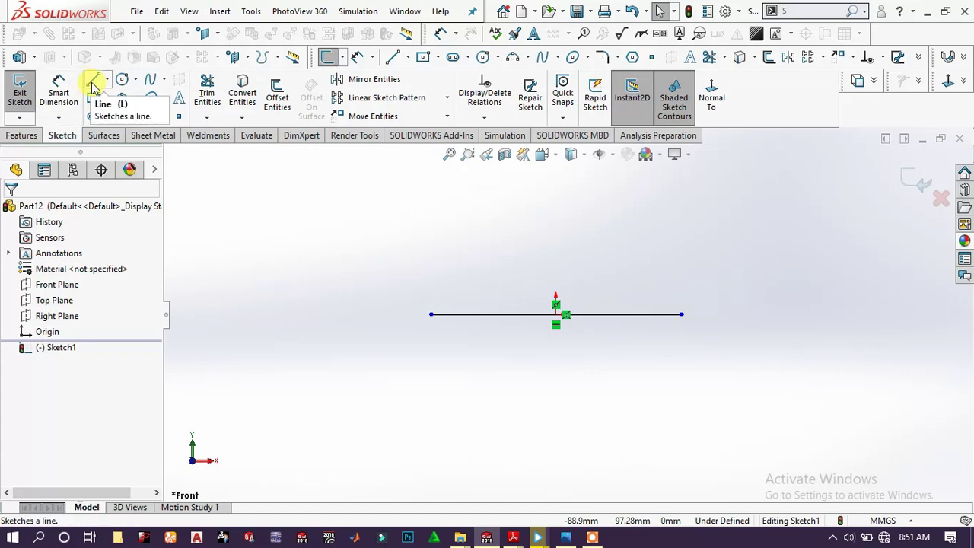
Dimension the origin to the line's right endpoint at 415 mm.
click(57, 92)
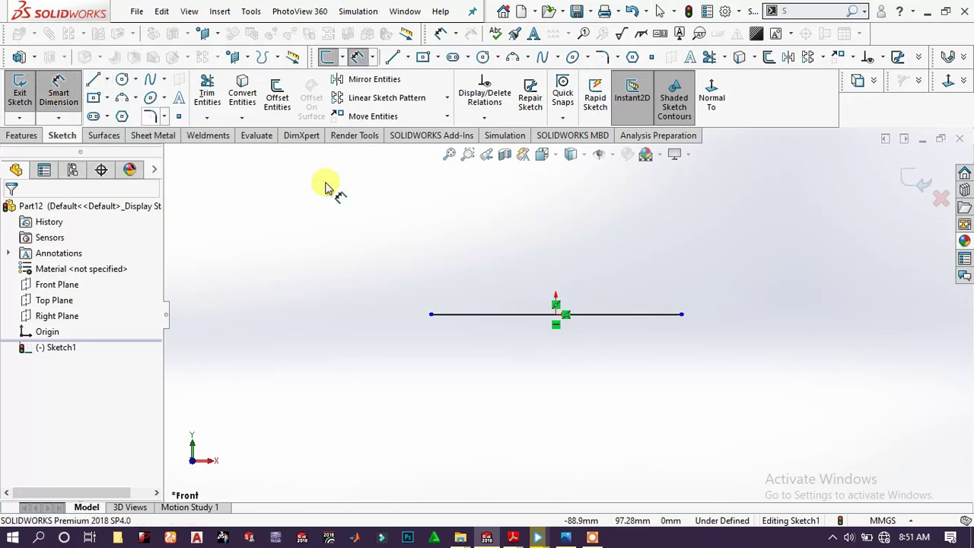
click(555, 315)
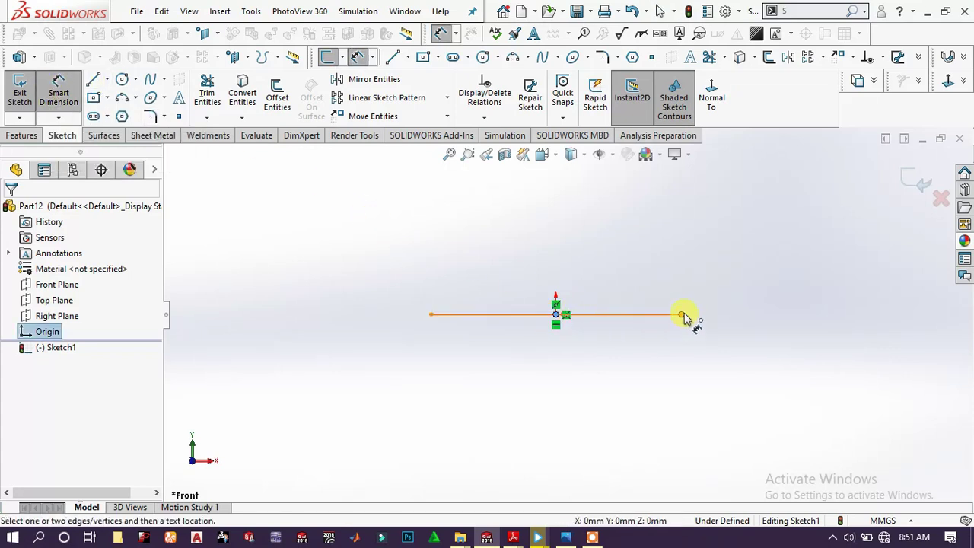
click(681, 314)
click(635, 351)
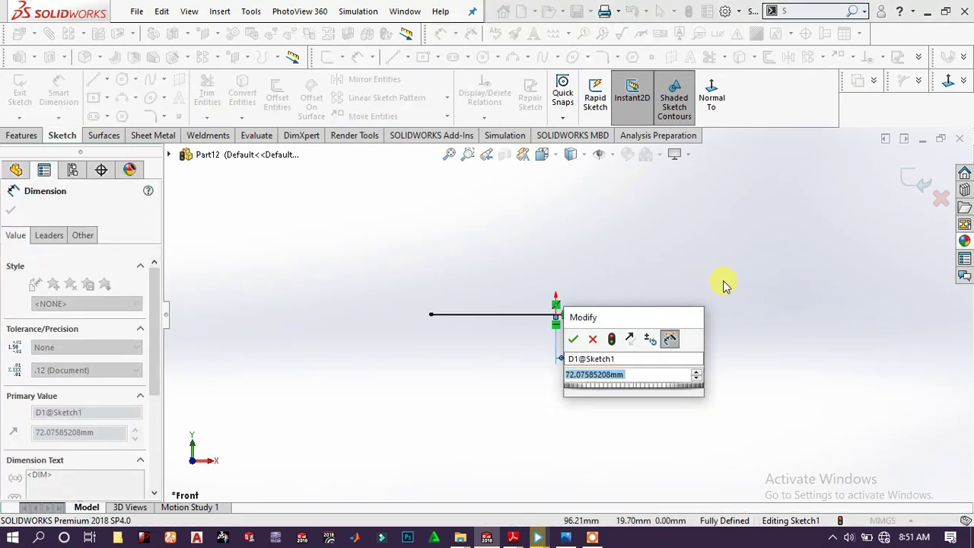
text(415)
key(Return)
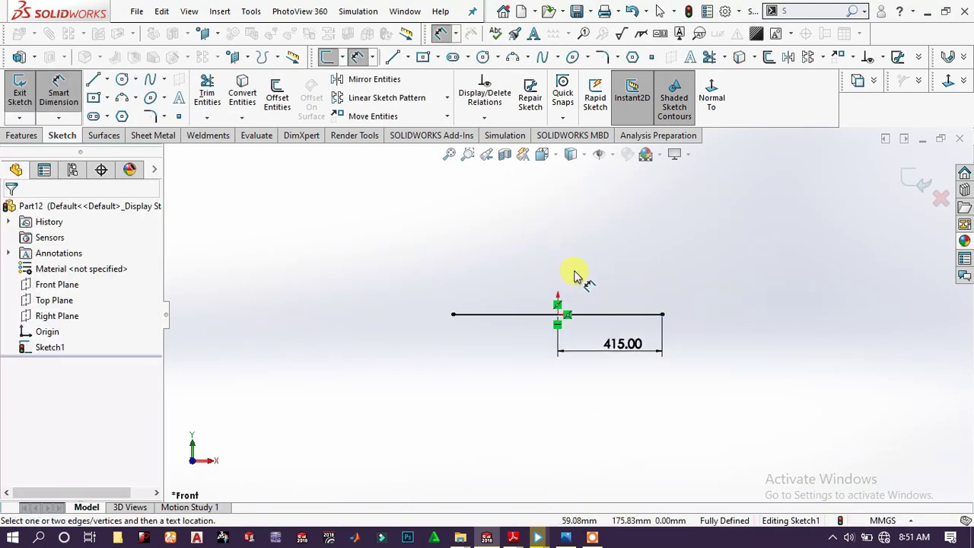
Convert the 830 mm line to construction geometry without keeping a length dimension.
scroll(592, 295, down, 3)
click(649, 329)
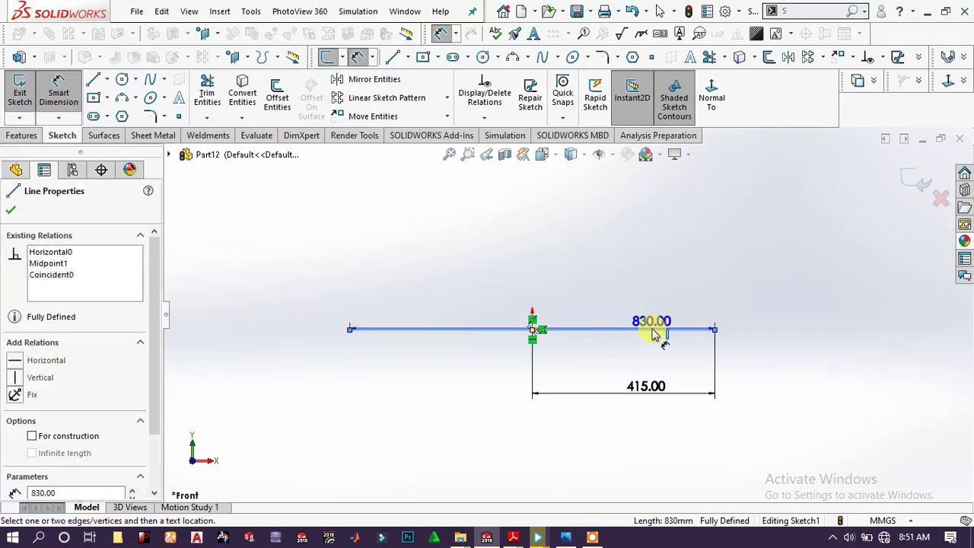
click(635, 185)
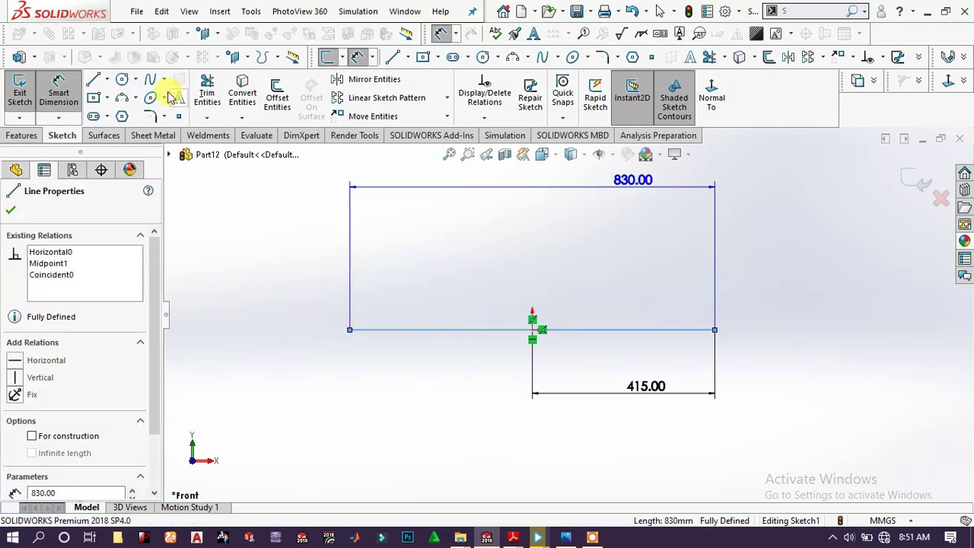
click(43, 85)
click(639, 330)
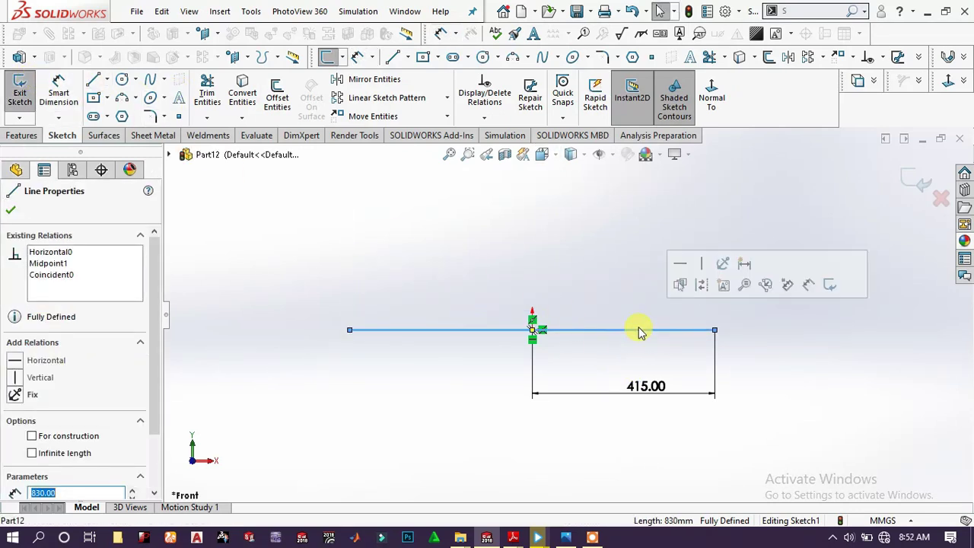
click(707, 282)
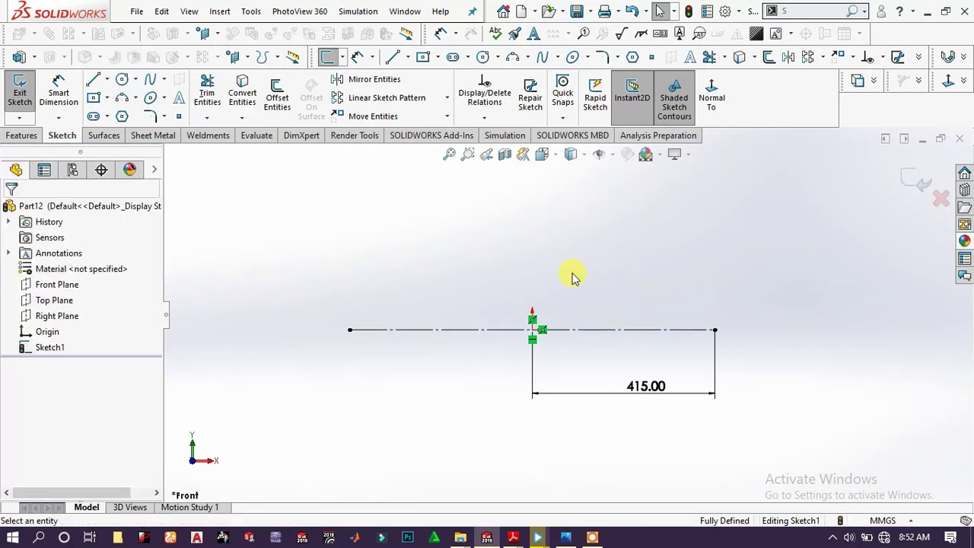
Draw a short horizontal stub and an upright line at the centreline's left end.
click(94, 81)
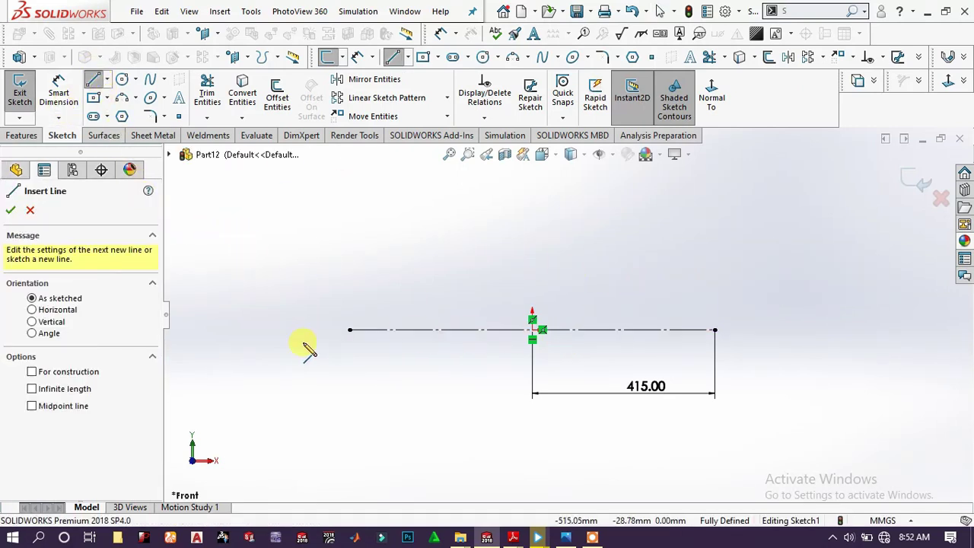
click(307, 329)
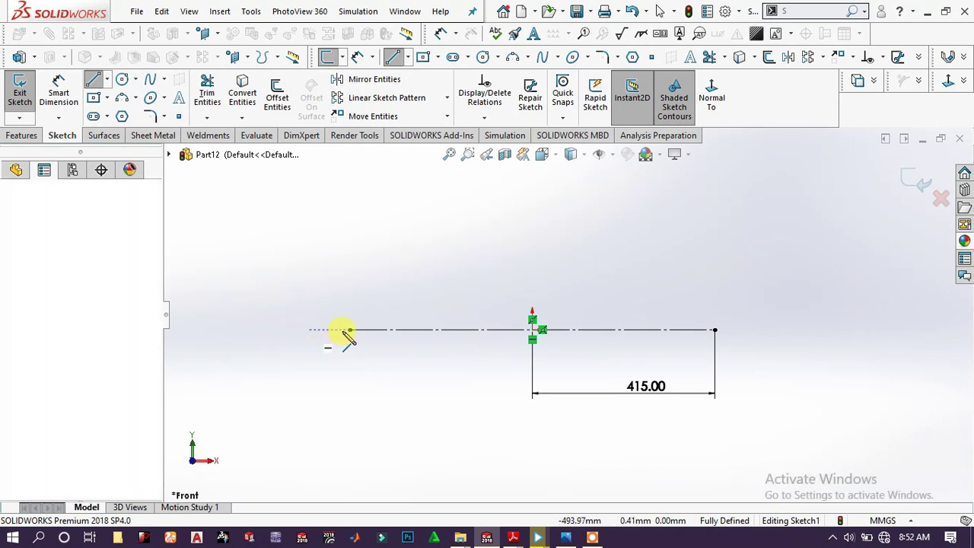
click(349, 330)
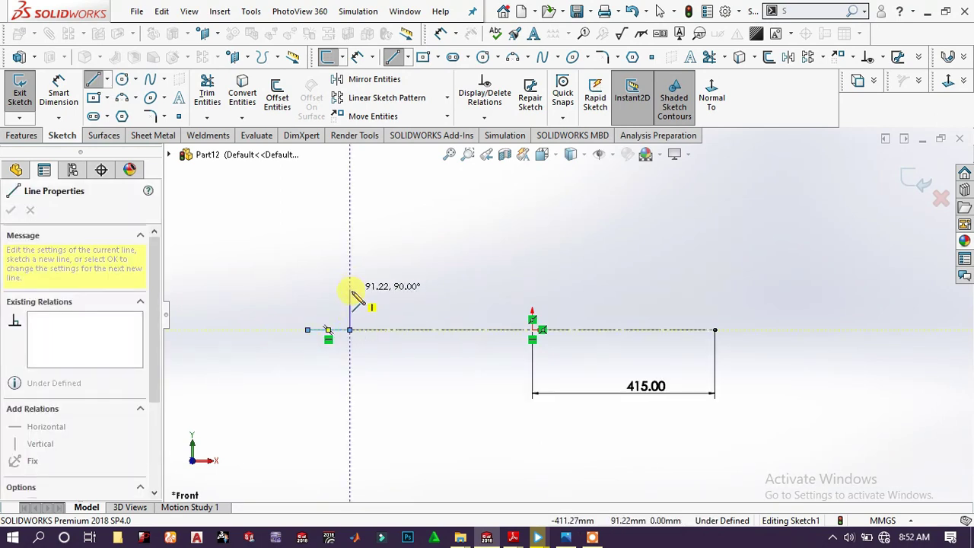
click(349, 284)
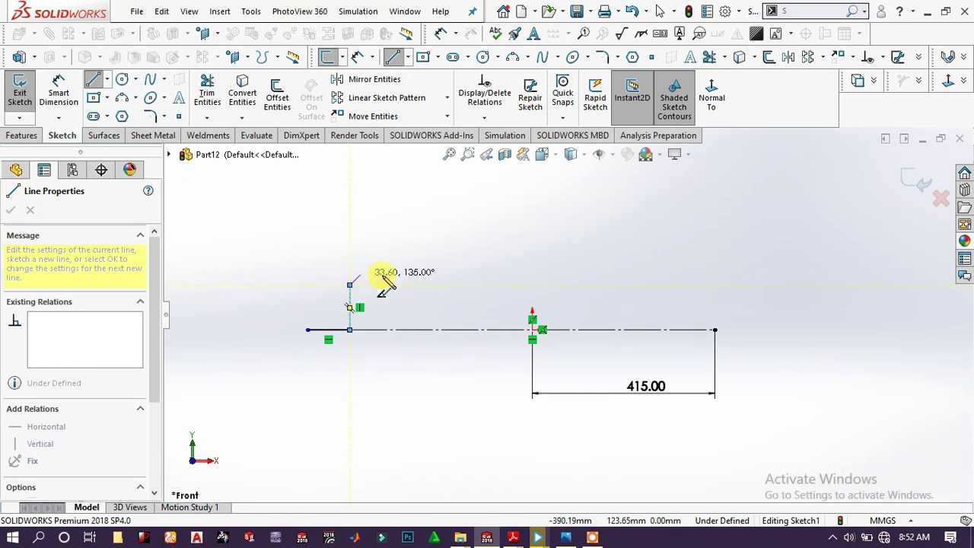
right_click(375, 280)
click(376, 285)
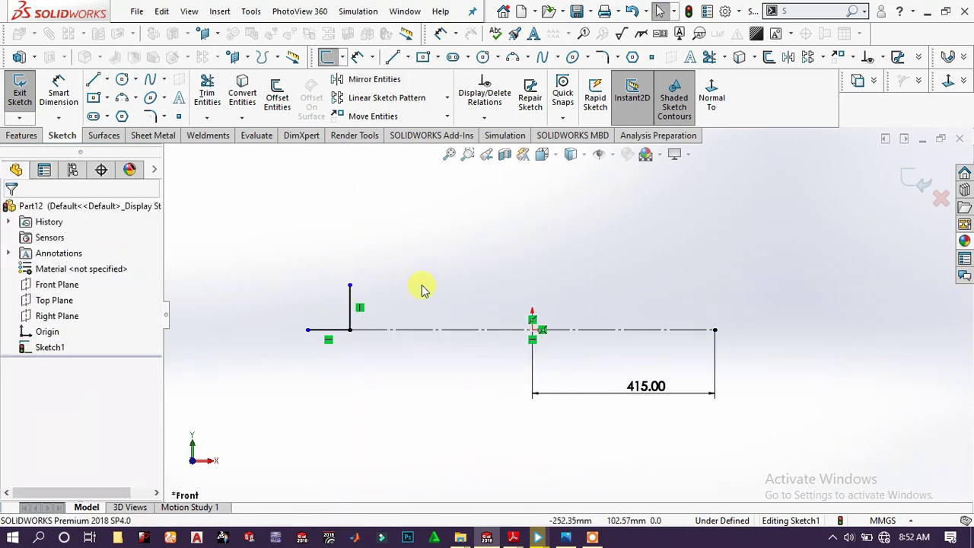
Draw a matching short stub and upright line at the centreline's right end.
key(l)
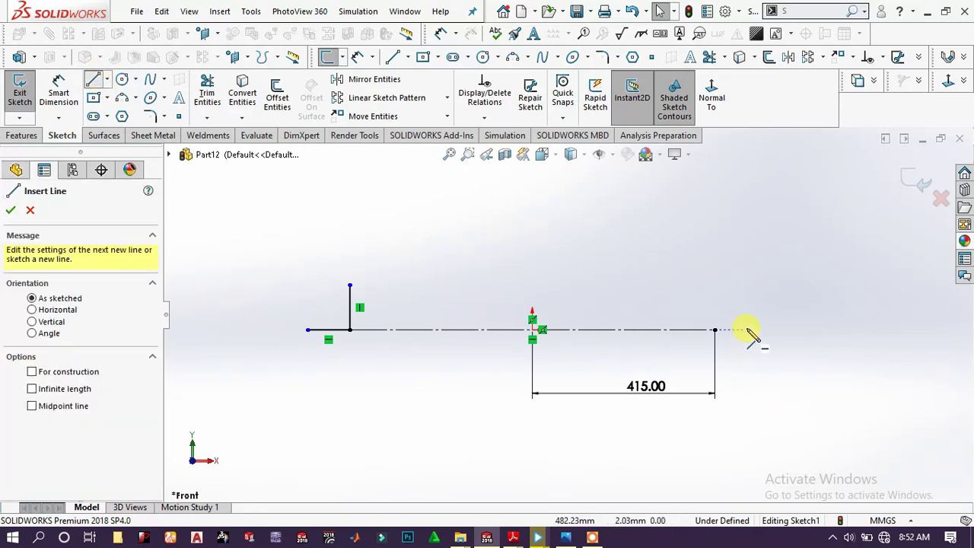
click(767, 330)
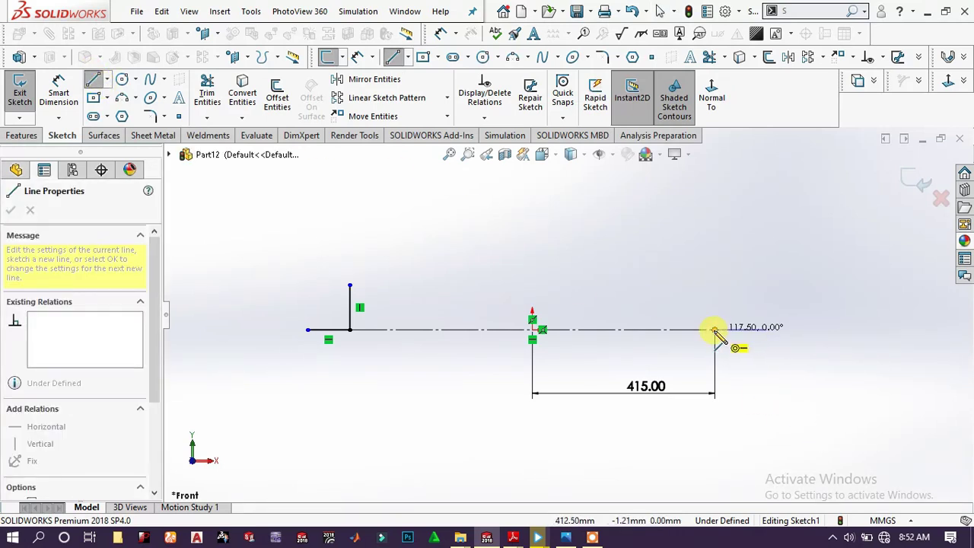
click(714, 330)
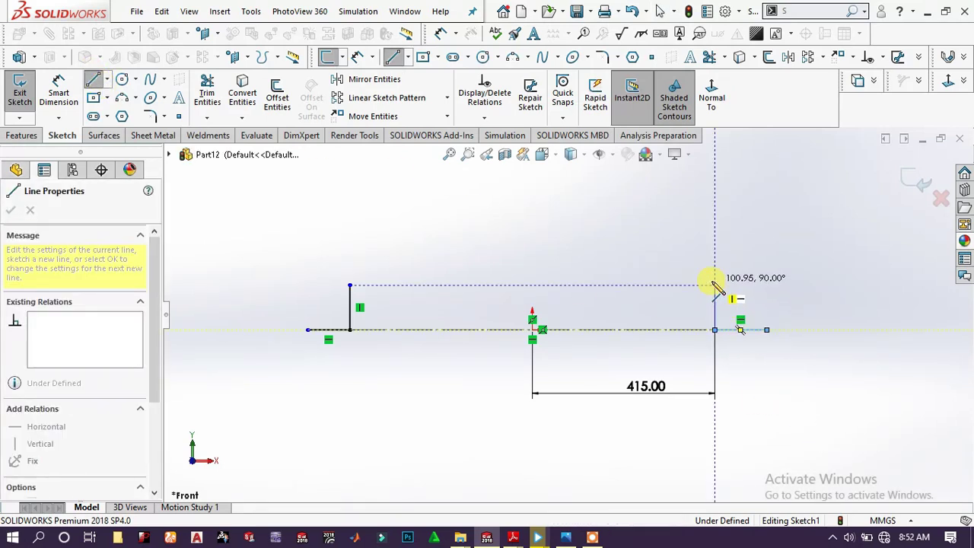
click(714, 284)
right_click(757, 279)
click(788, 282)
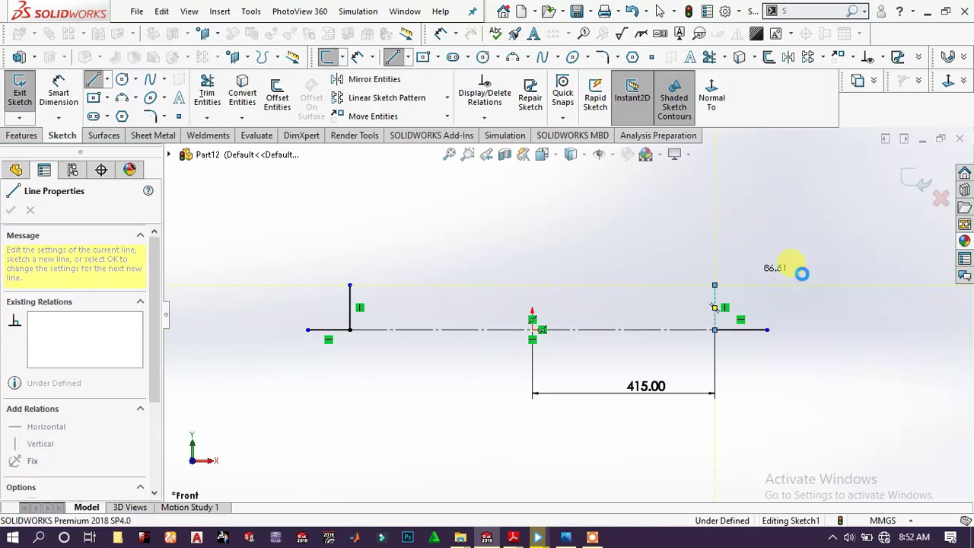
click(714, 305)
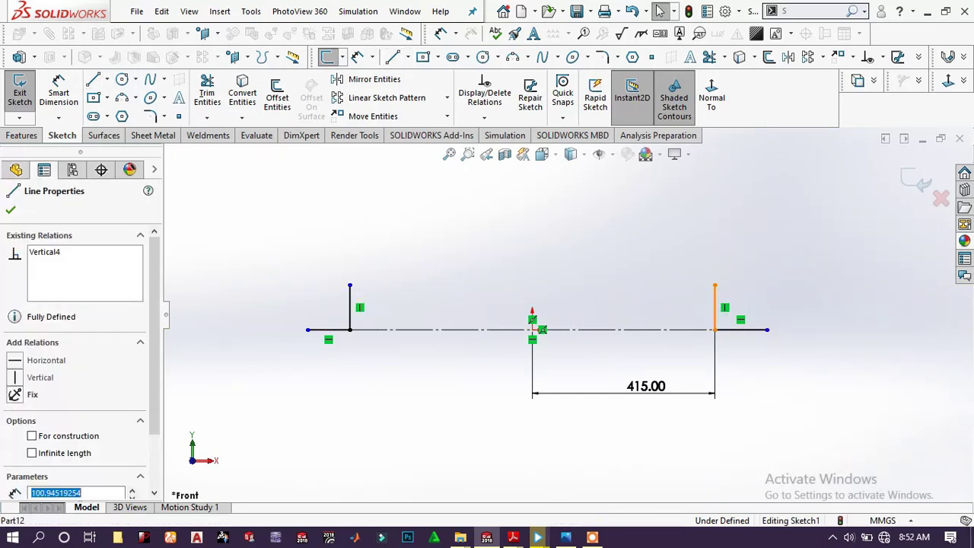
Apply an Equal relation between the left and right short horizontal stubs.
ctrl+click(355, 318)
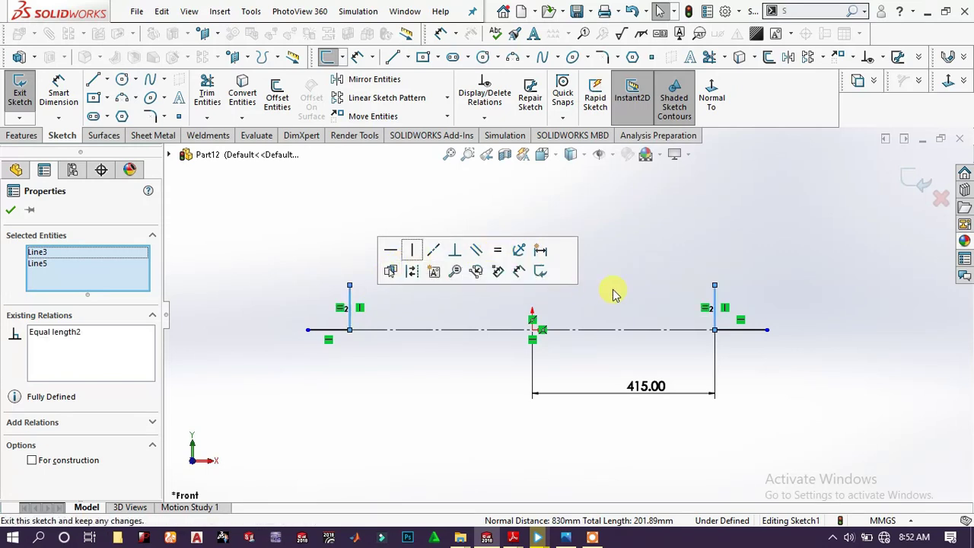
key(Escape)
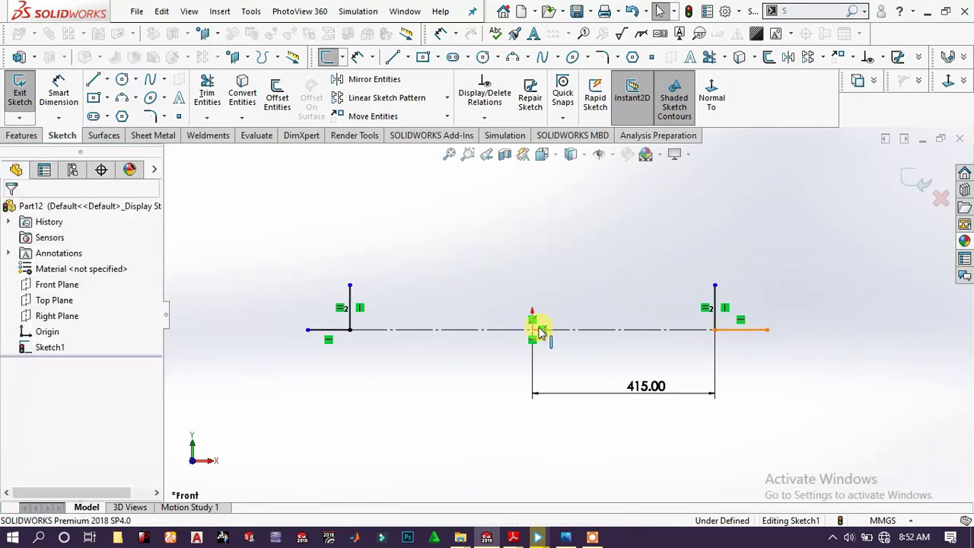
click(539, 331)
click(344, 333)
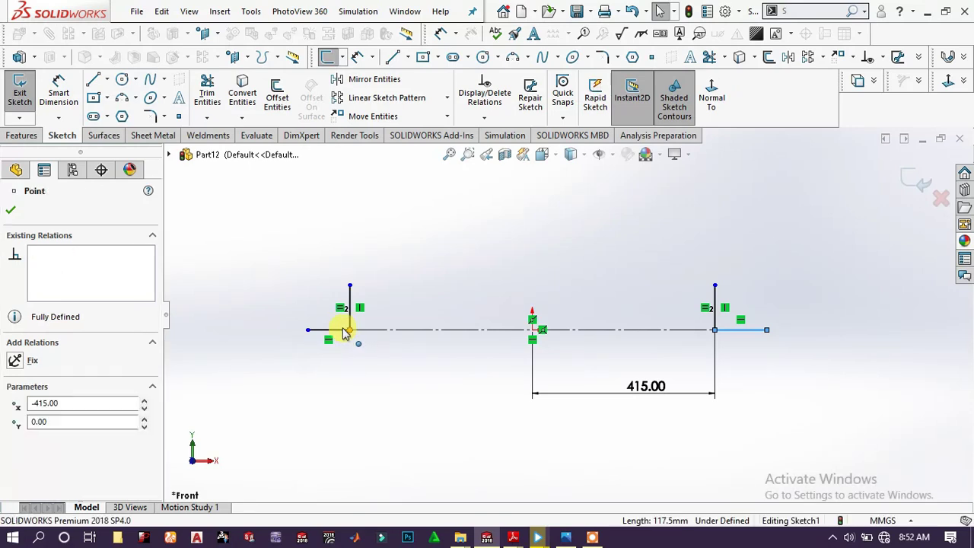
ctrl+click(343, 337)
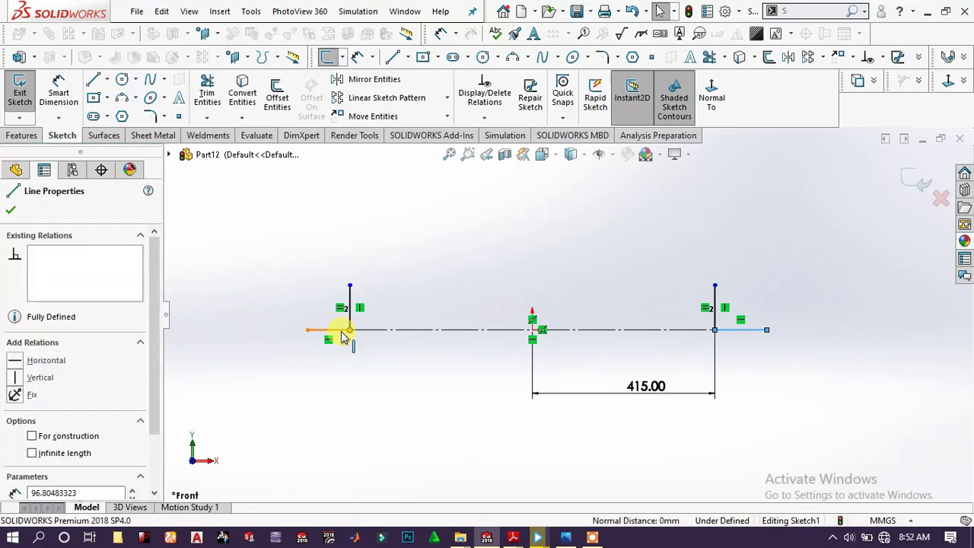
ctrl+click(350, 313)
click(325, 274)
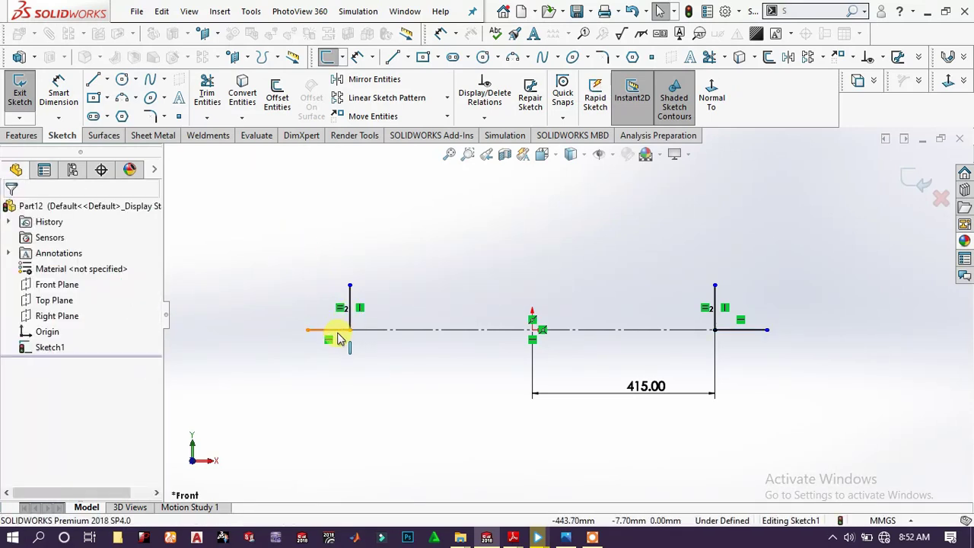
click(339, 333)
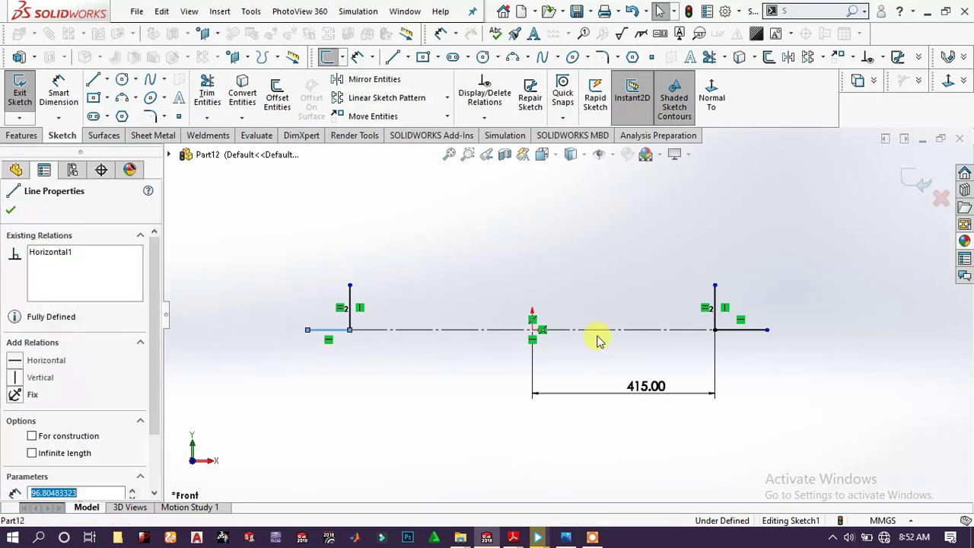
ctrl+click(732, 331)
click(879, 269)
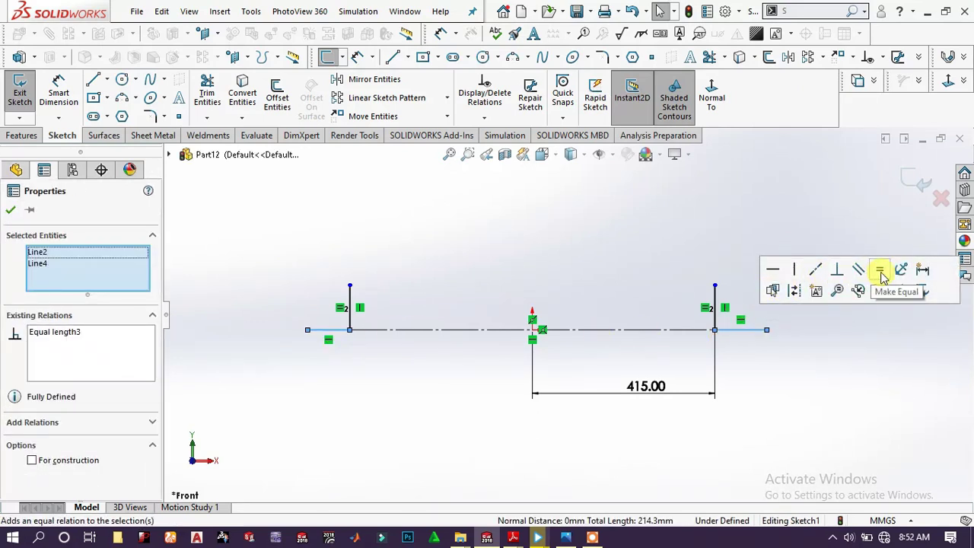
click(663, 267)
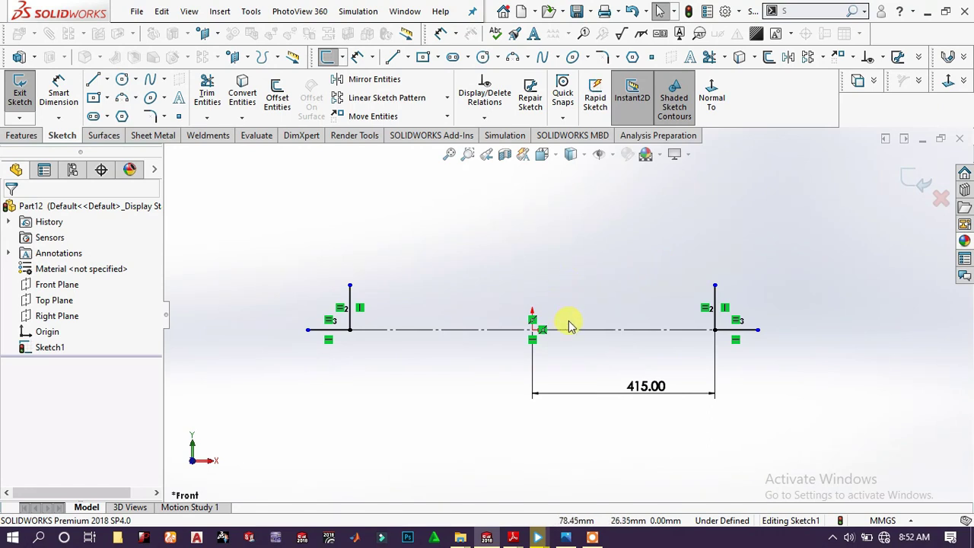
scroll(569, 325, down, 1)
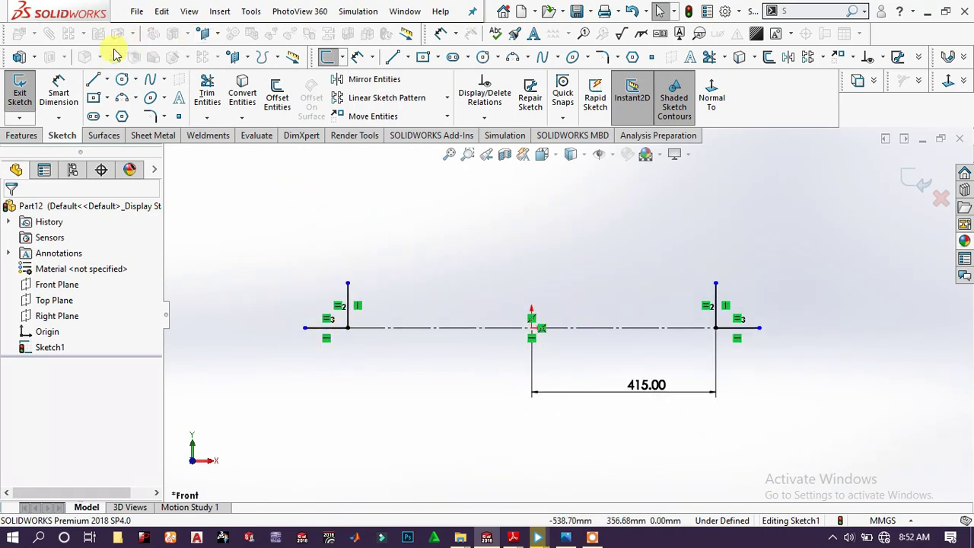
Dimension the left upright line at 100 mm and the right stub at 80 mm.
click(61, 93)
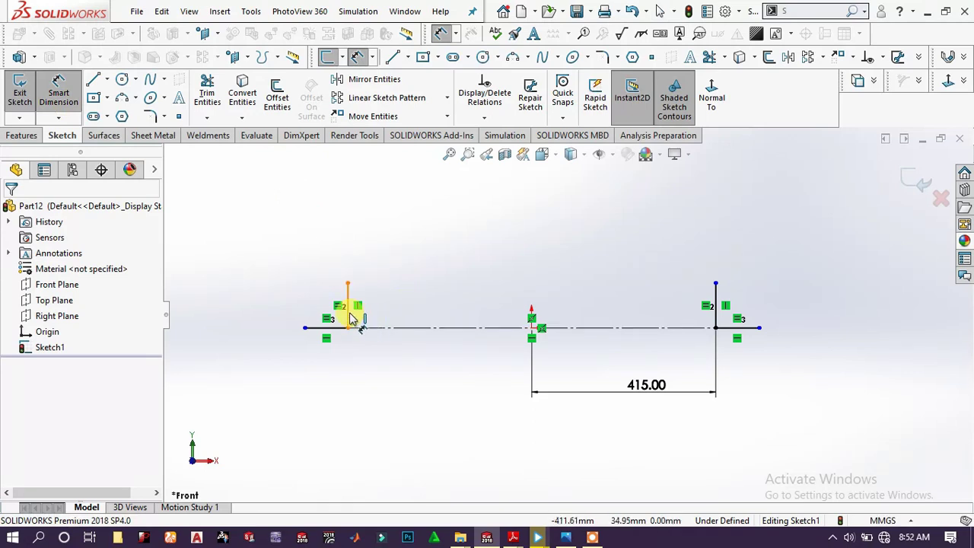
click(367, 318)
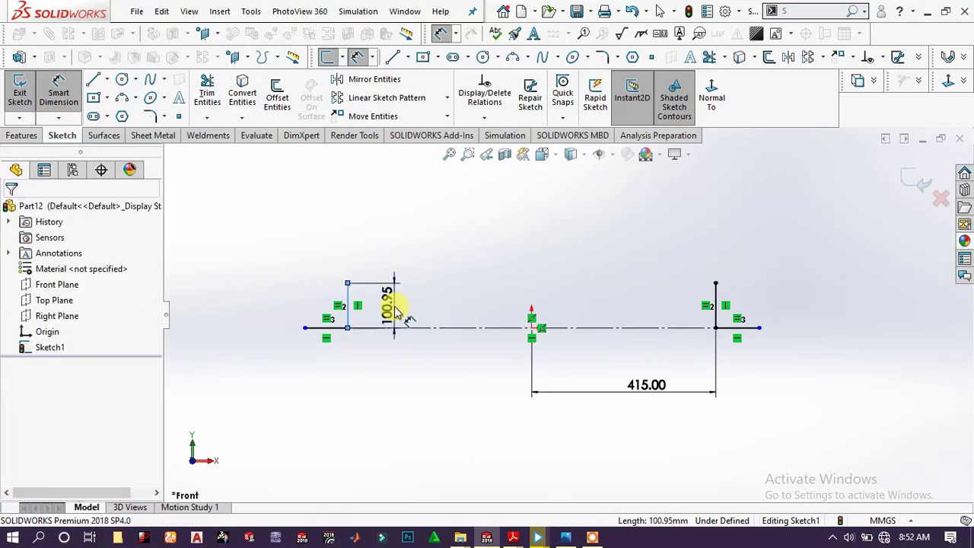
click(394, 312)
text(100)
key(Return)
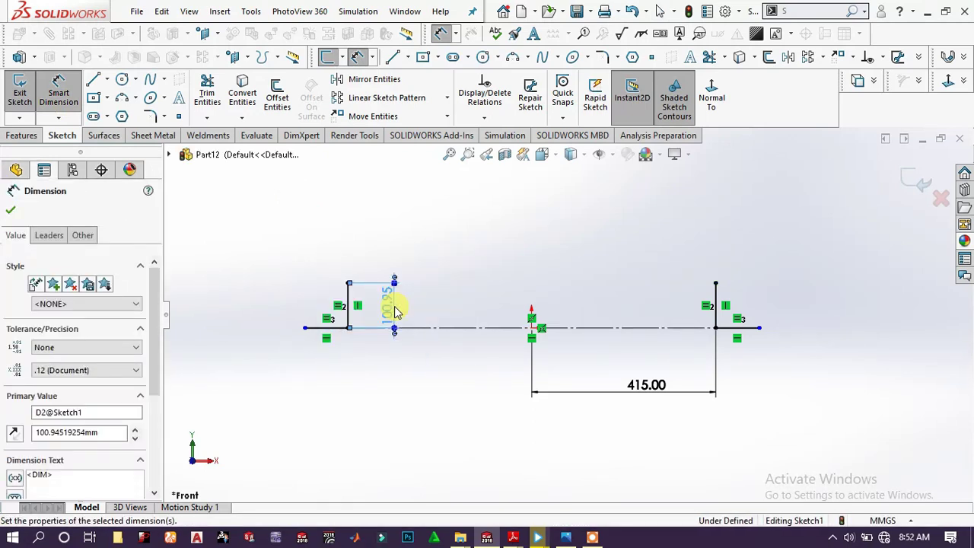
click(742, 332)
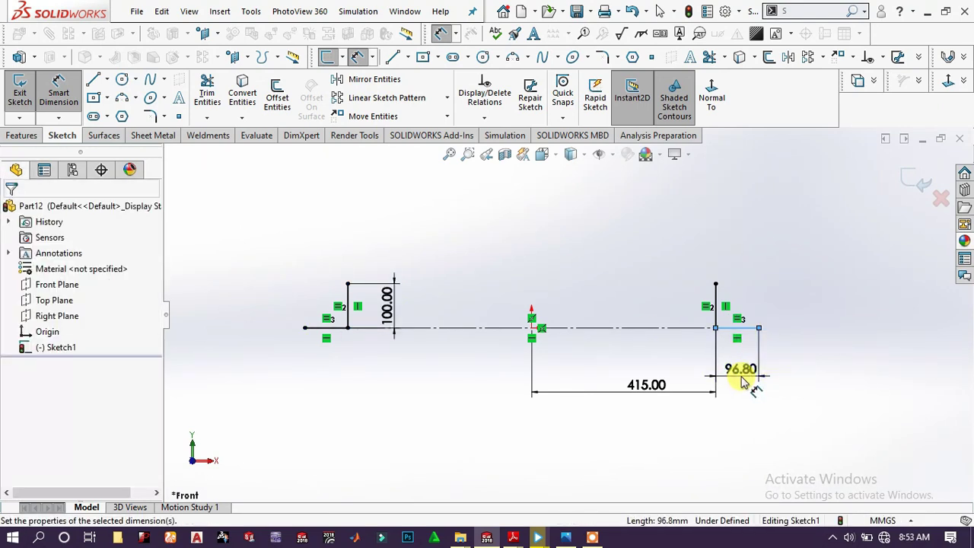
click(742, 381)
key(Return)
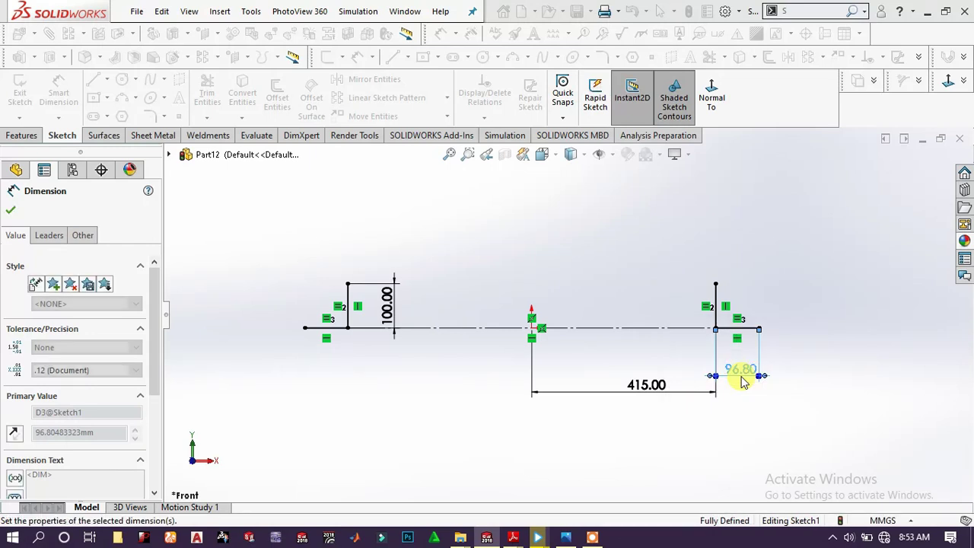
click(601, 284)
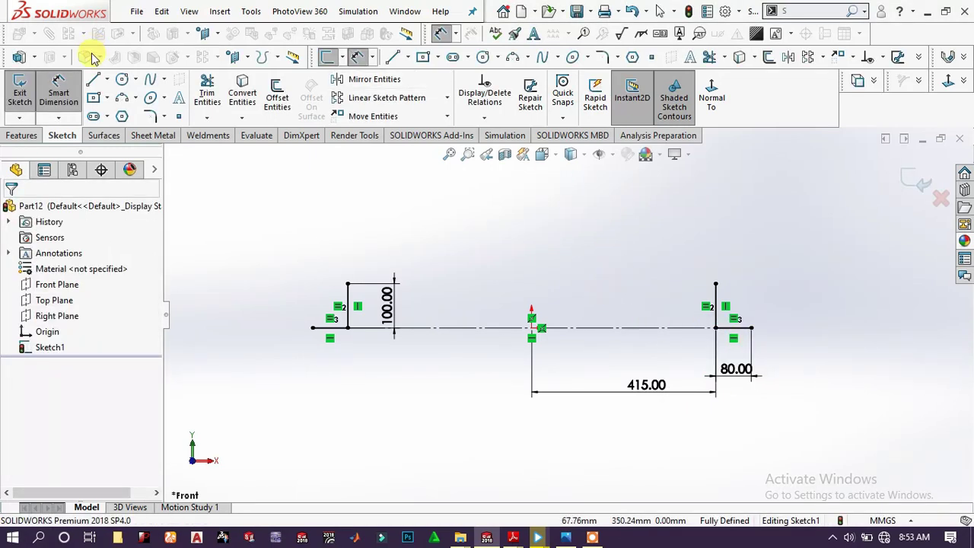
Draw a 3-point semicircular arc of radius 415 across the tops of both upright lines.
click(137, 98)
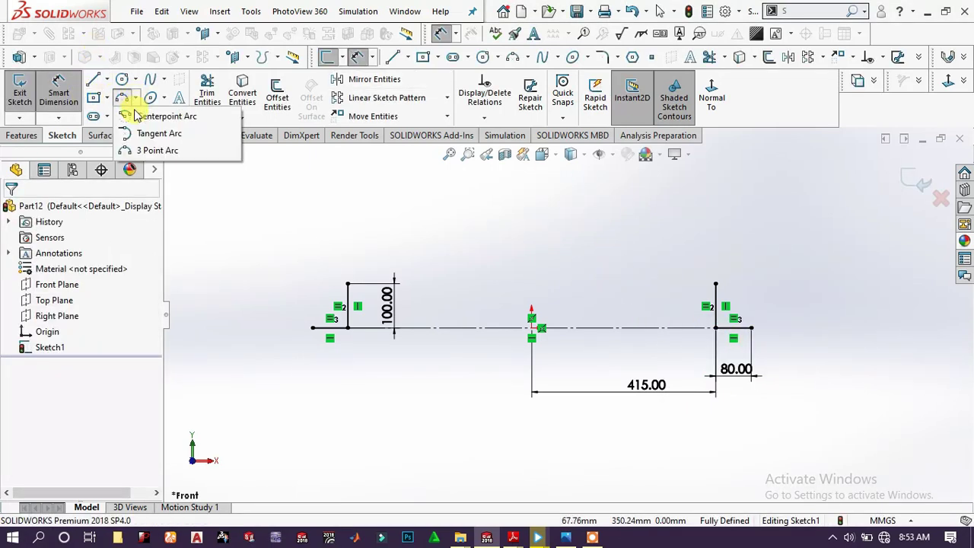
click(158, 150)
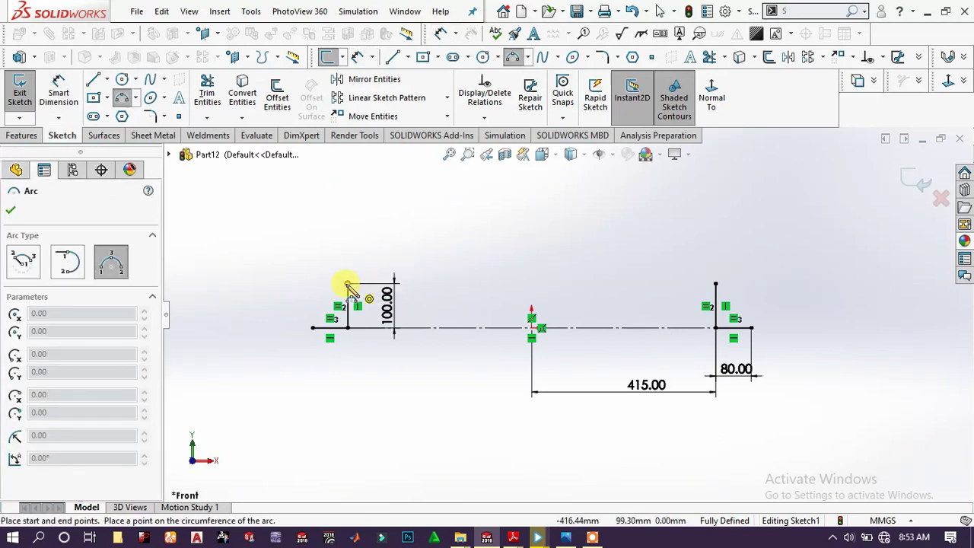
click(716, 283)
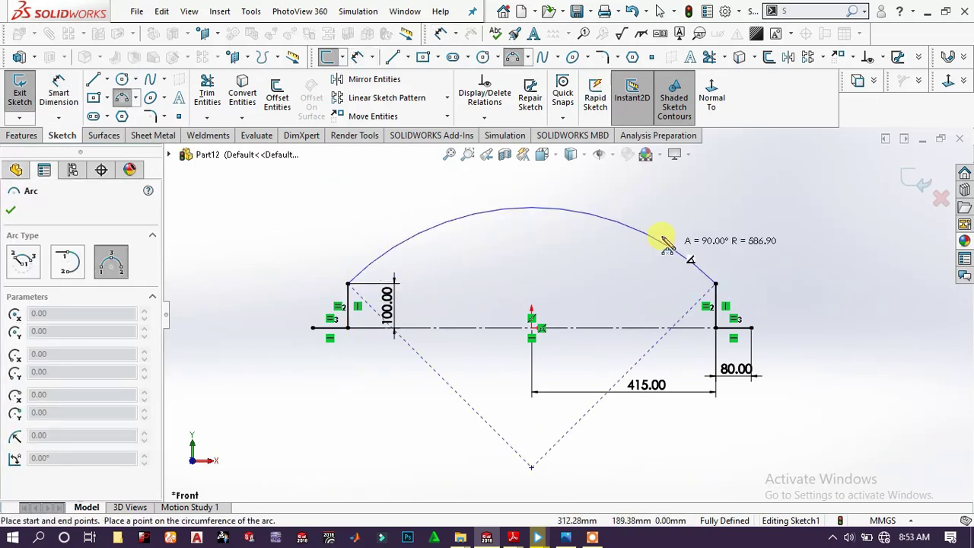
key(z)
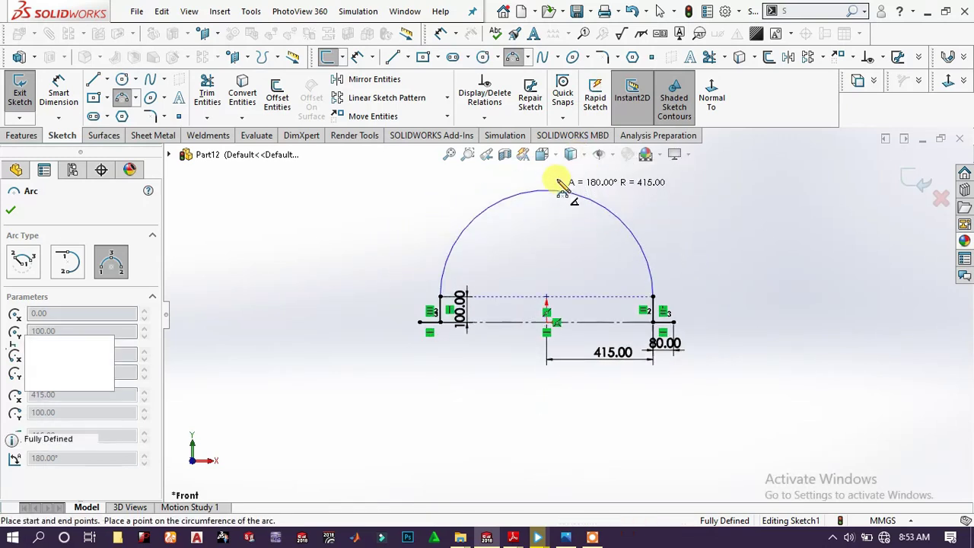
click(546, 189)
right_click(457, 225)
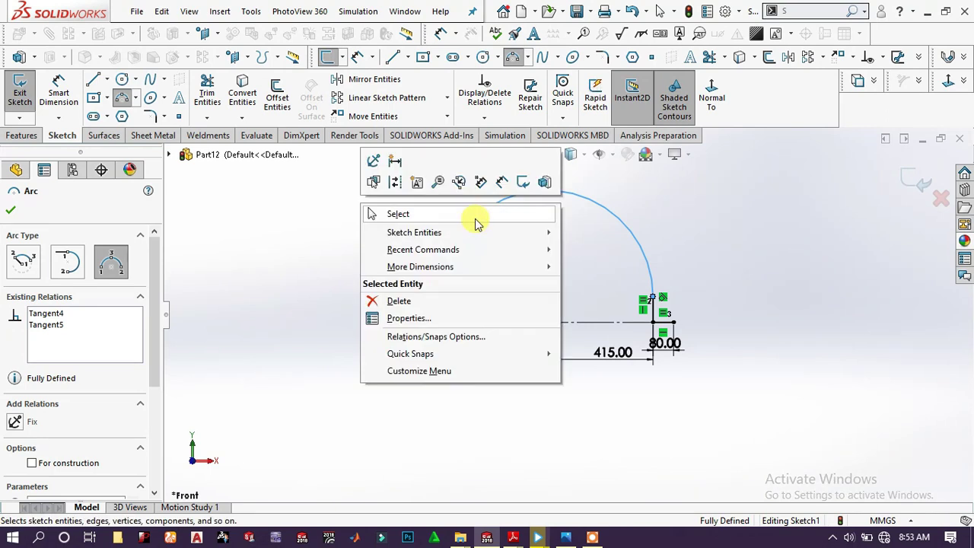
click(474, 220)
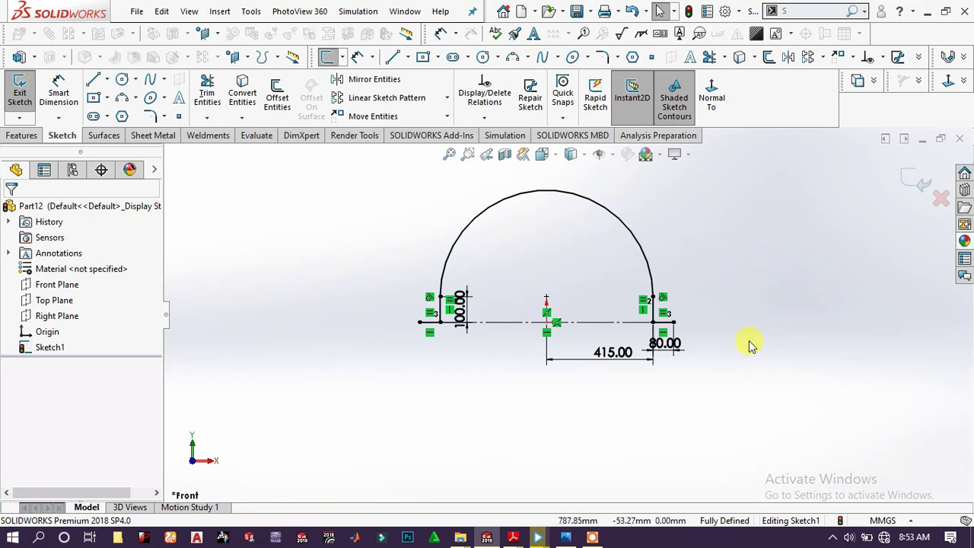
Offset the stub-upright-arc chain 16 mm toward its inner side.
drag(739, 383, 351, 156)
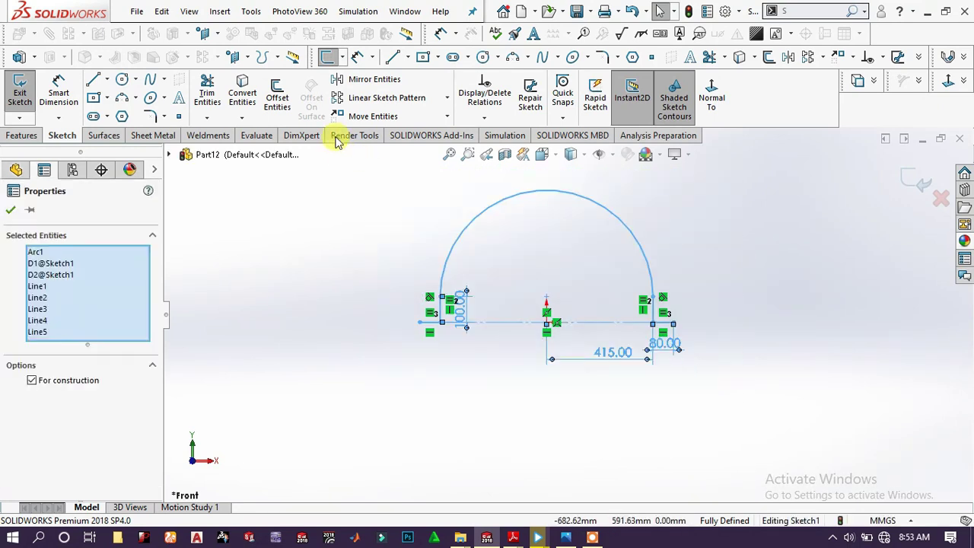
click(277, 99)
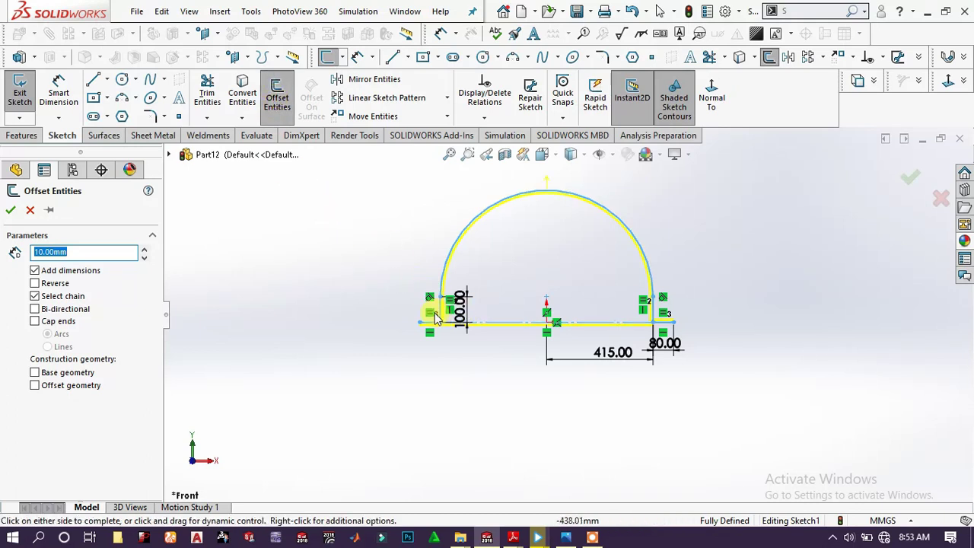
scroll(560, 320, down, 3)
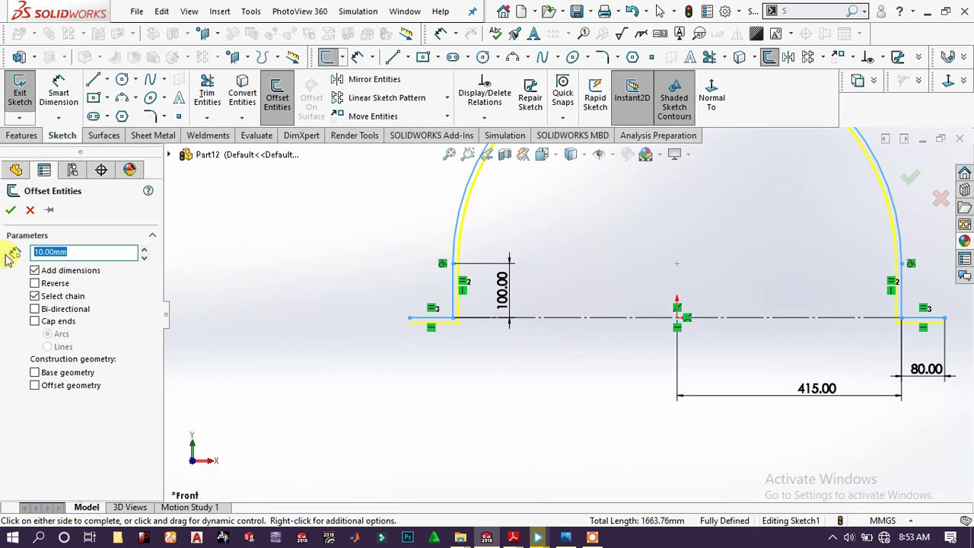
key(Return)
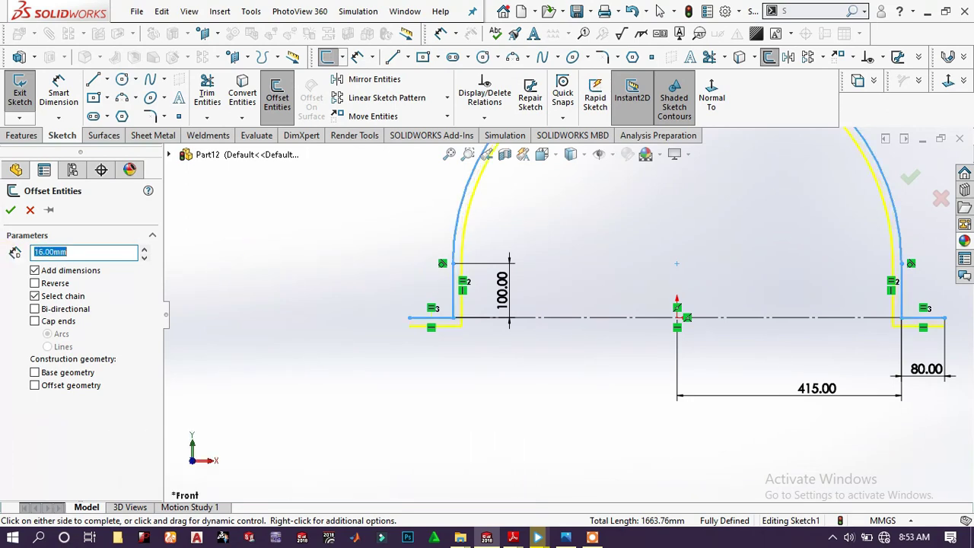
click(10, 210)
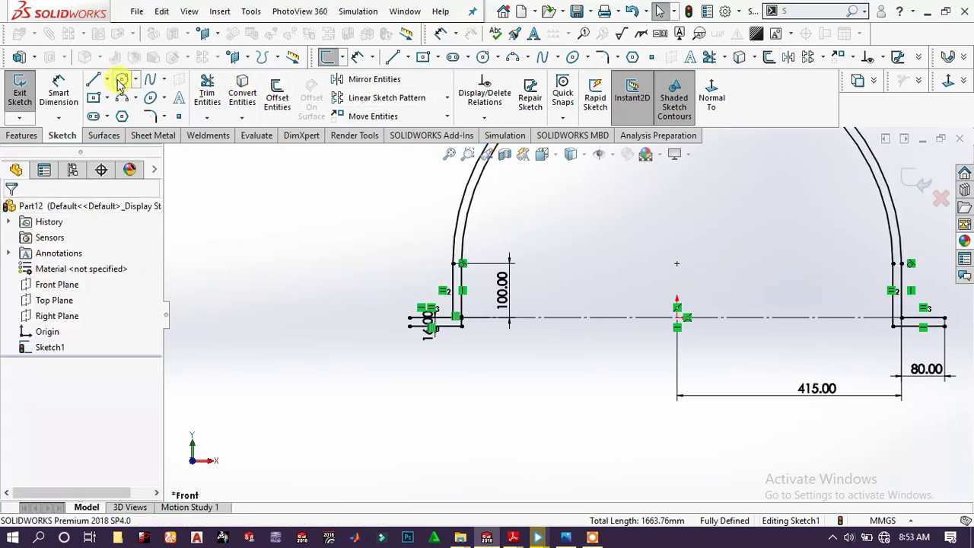
Cap both stub ends with short closing lines, forming one closed arched contour.
click(412, 320)
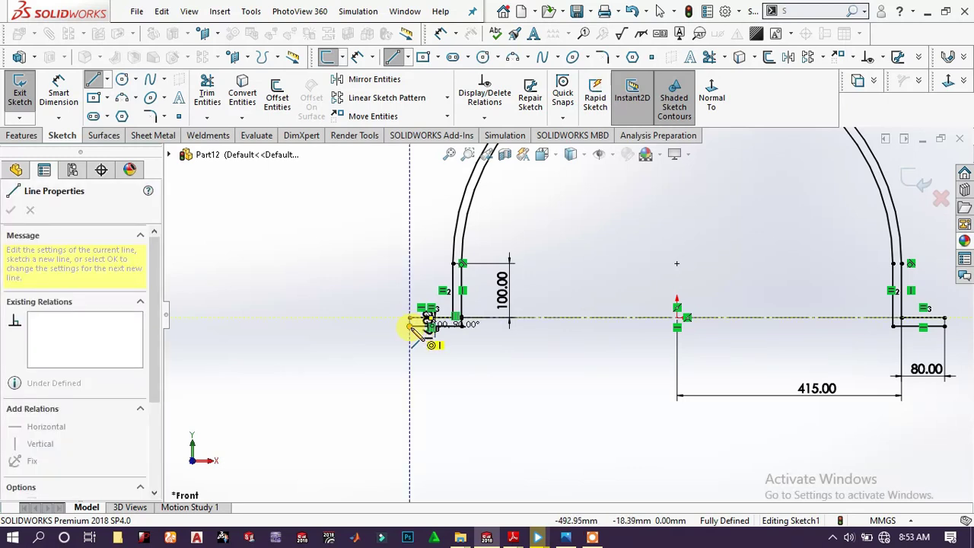
click(411, 329)
right_click(344, 304)
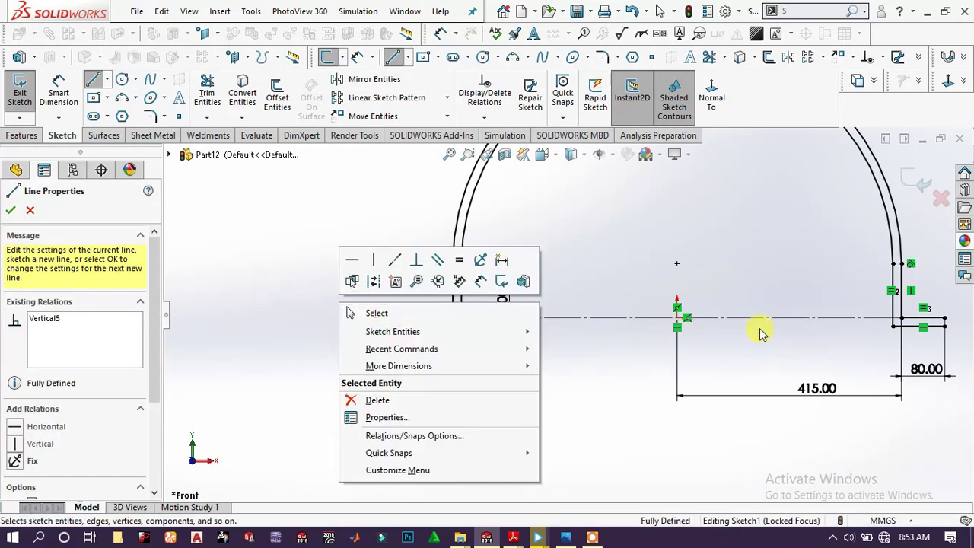
click(945, 326)
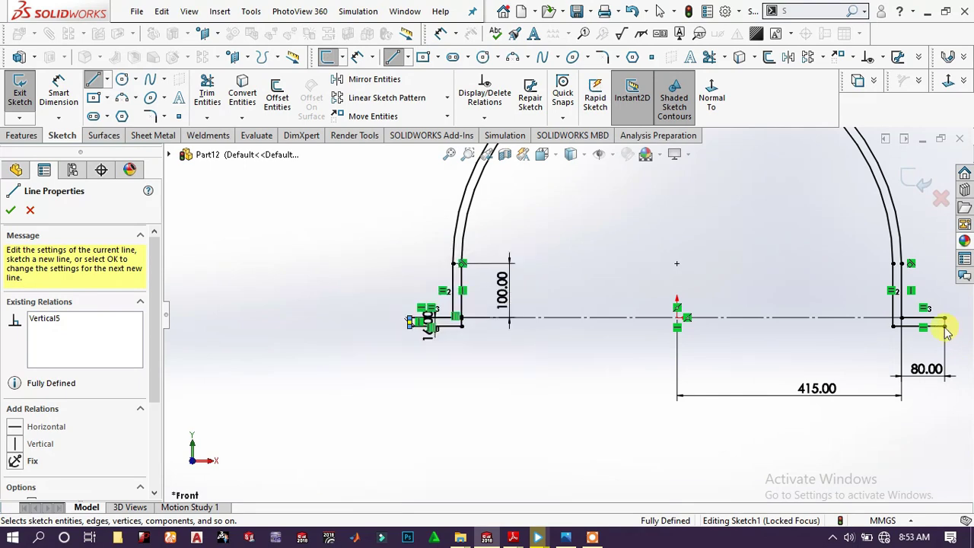
click(945, 322)
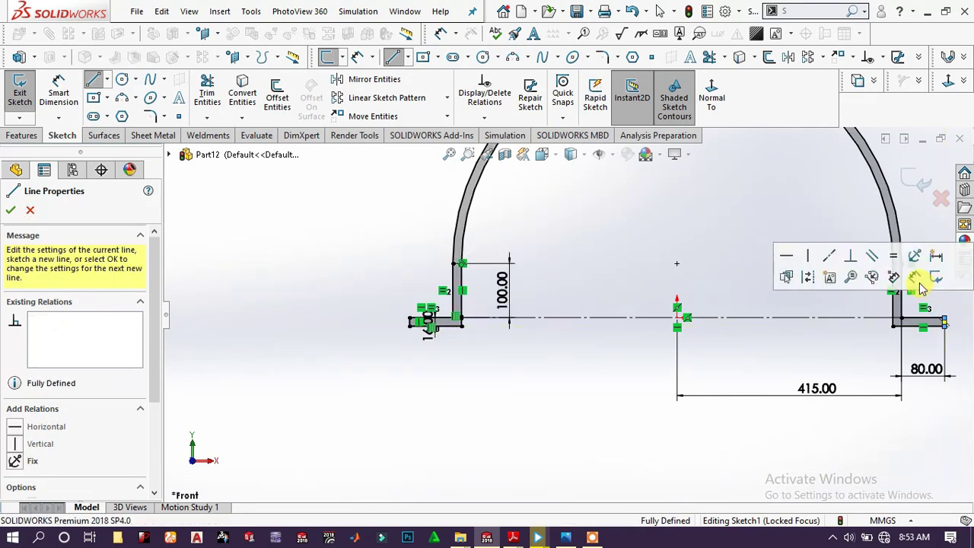
right_click(707, 352)
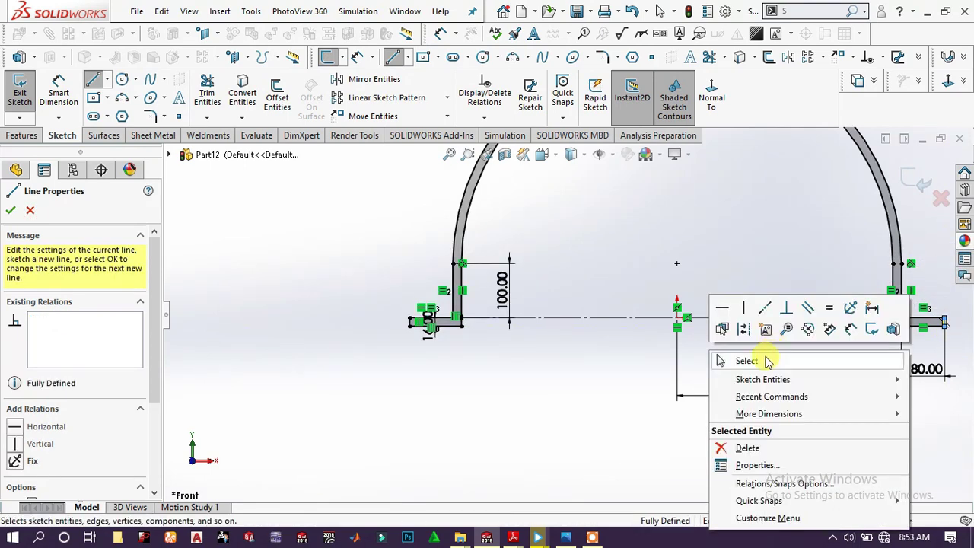
click(743, 360)
scroll(929, 322, down, 4)
scroll(543, 299, up, 3)
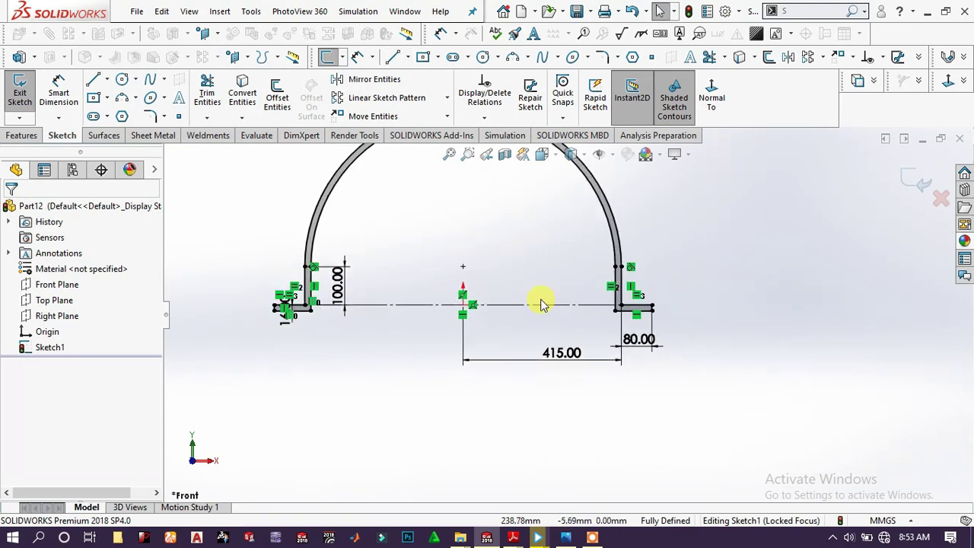
scroll(322, 293, down, 4)
Extrude the arch sketch Mid Plane to a 1200 mm depth, creating Boss-Extrude1.
key(f)
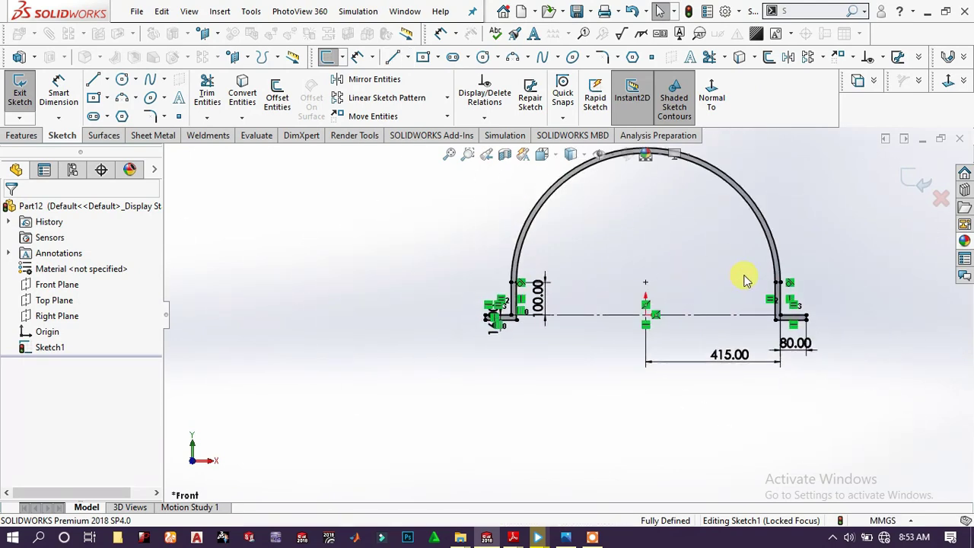
click(16, 135)
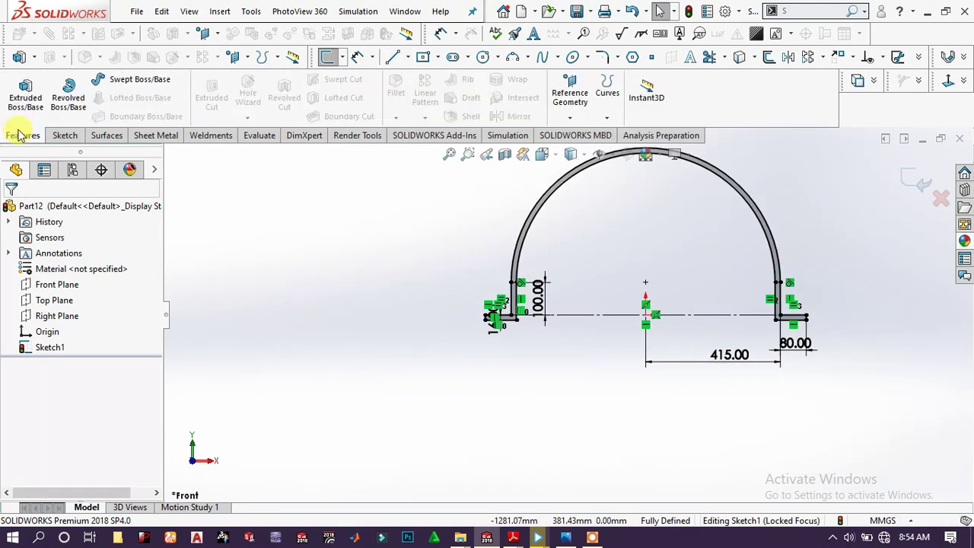
click(26, 103)
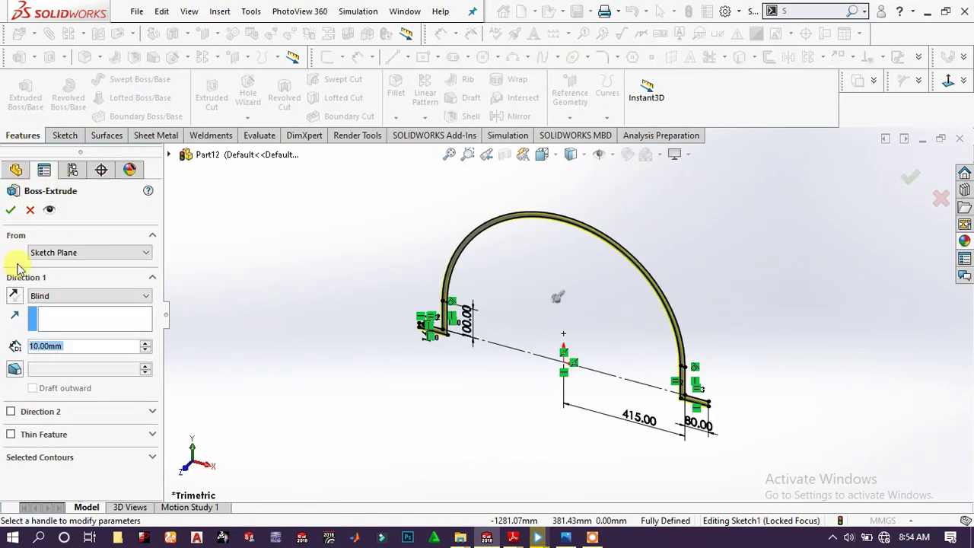
click(60, 295)
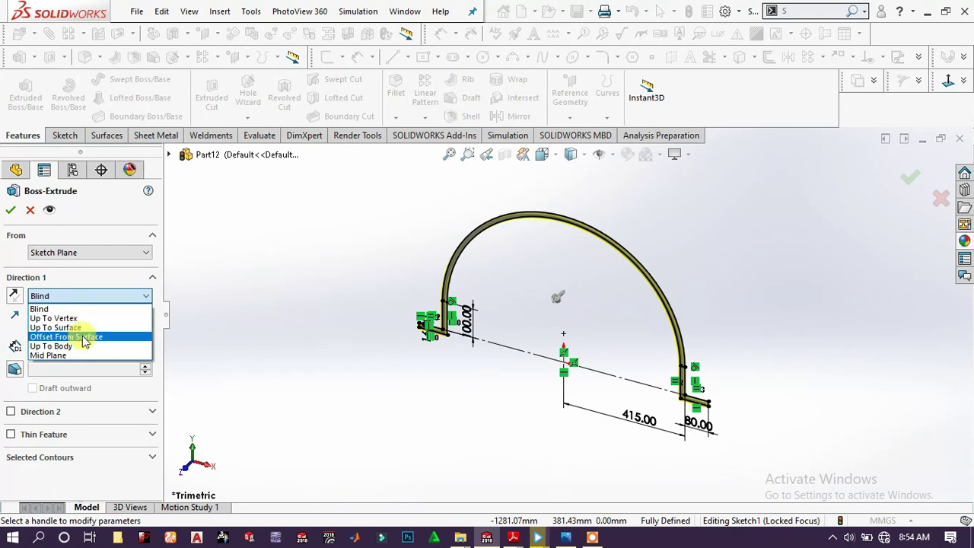
click(85, 355)
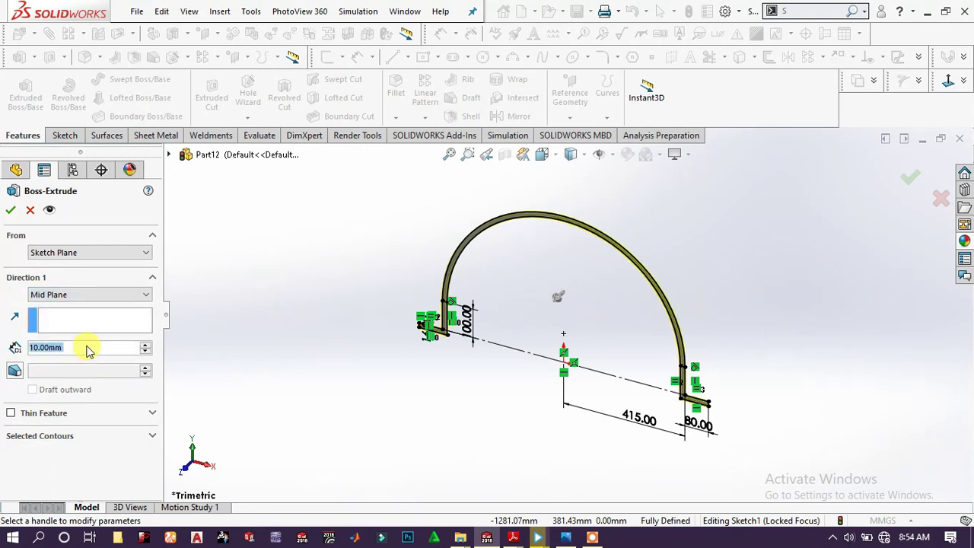
text(120)
key(Return)
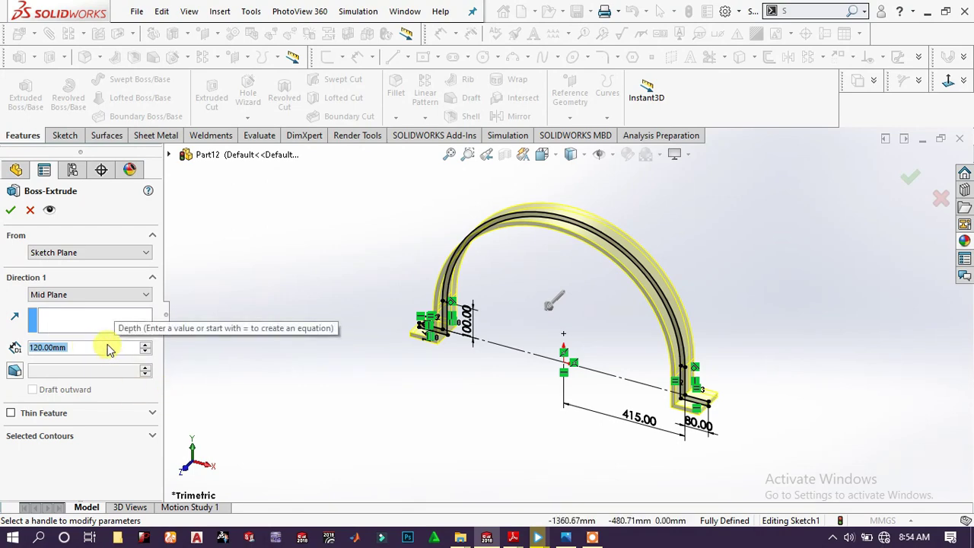
text(1200)
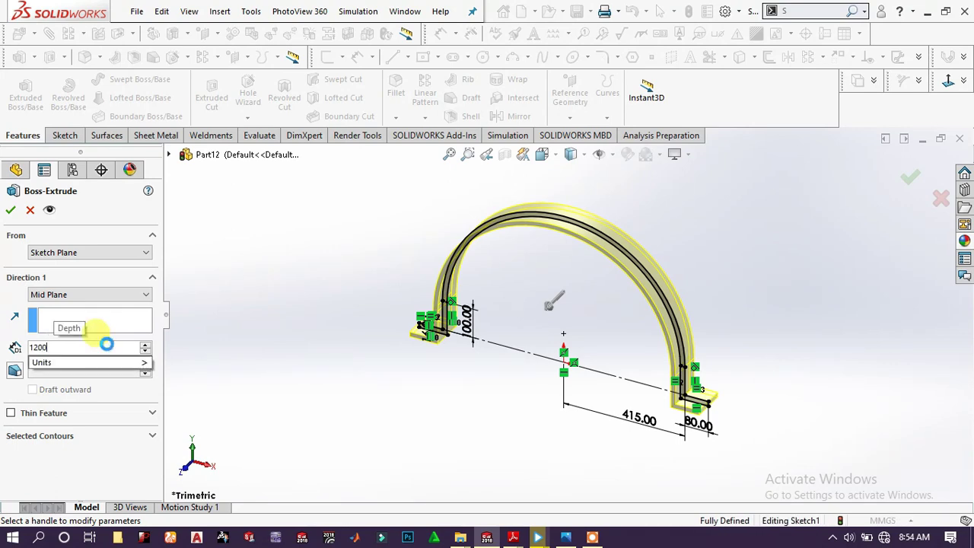
key(Return)
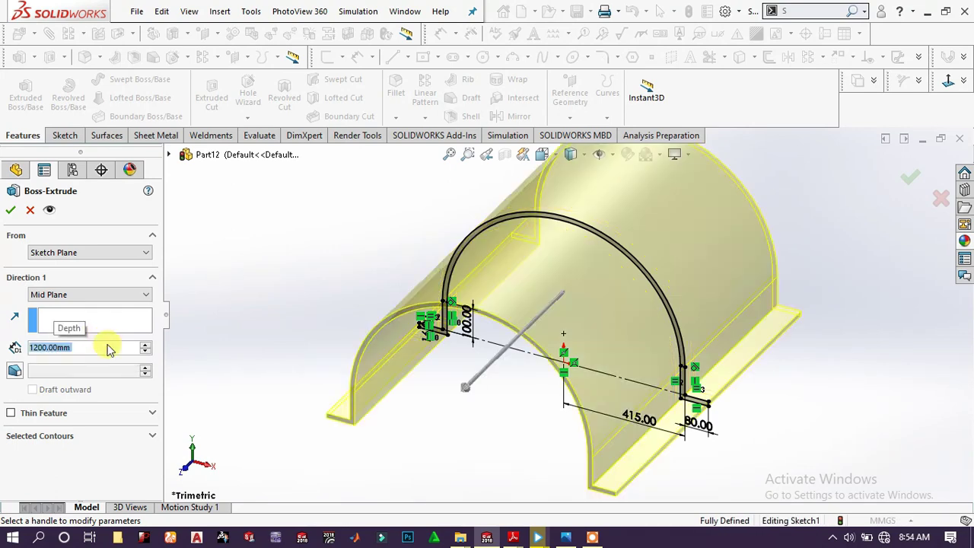
click(10, 212)
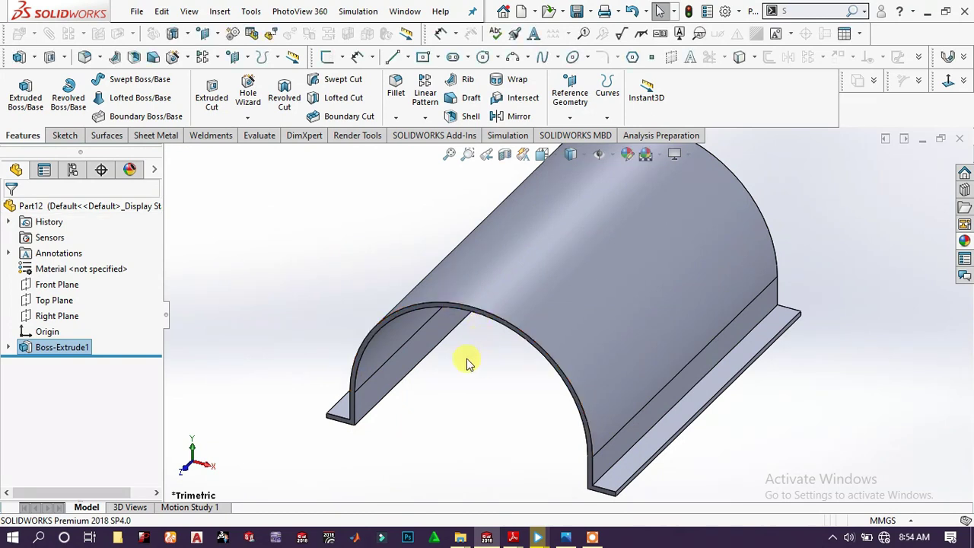
On the Top Plane, sketch a vertical construction centerline spanning the part's full length.
scroll(454, 358, up, 3)
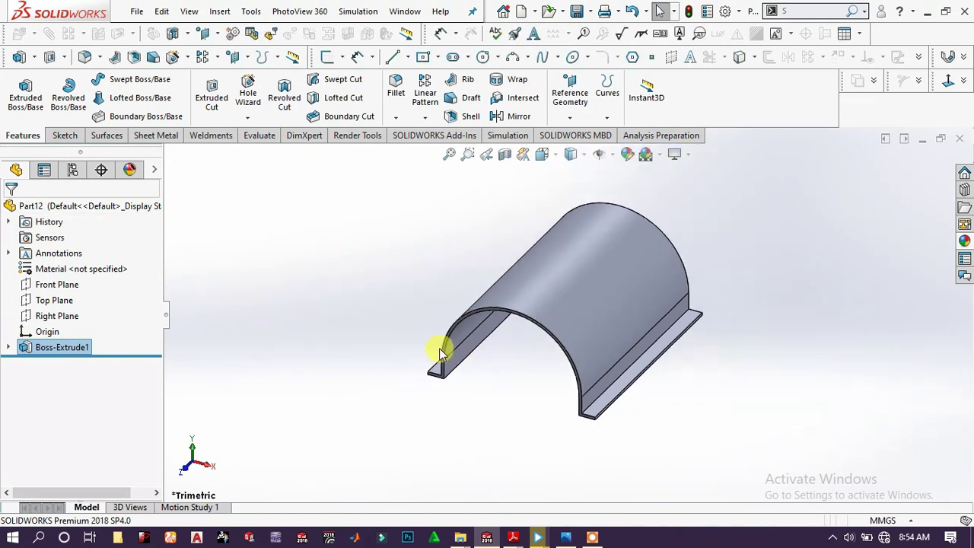
click(55, 304)
click(67, 279)
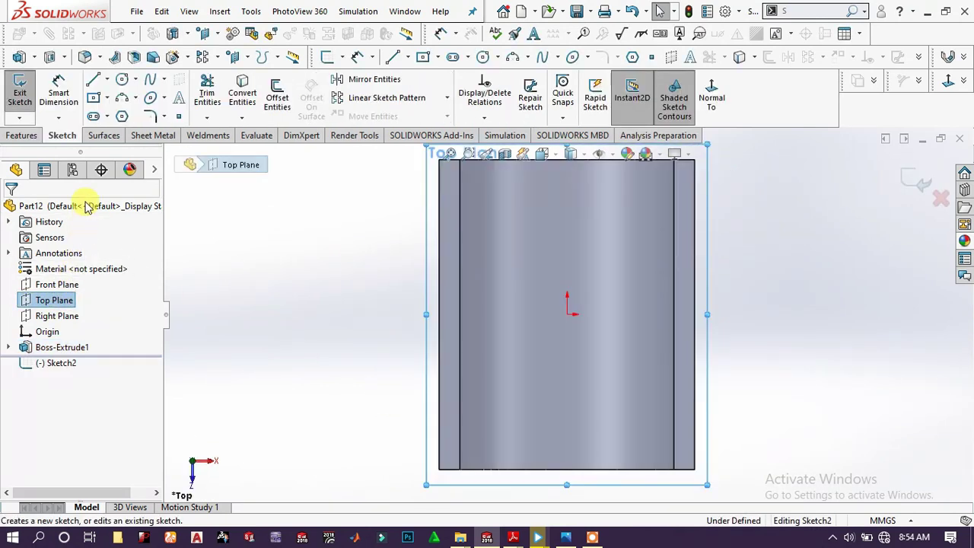
click(94, 82)
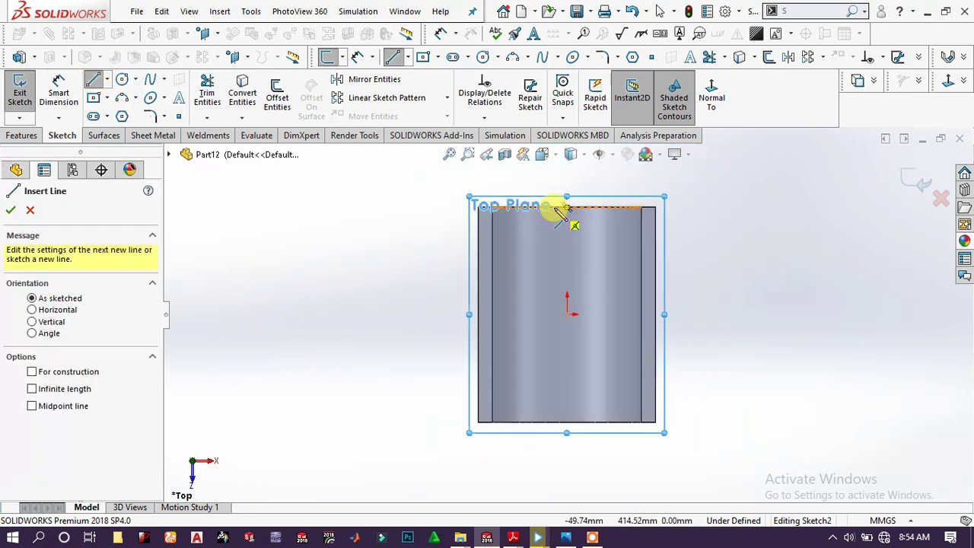
click(553, 236)
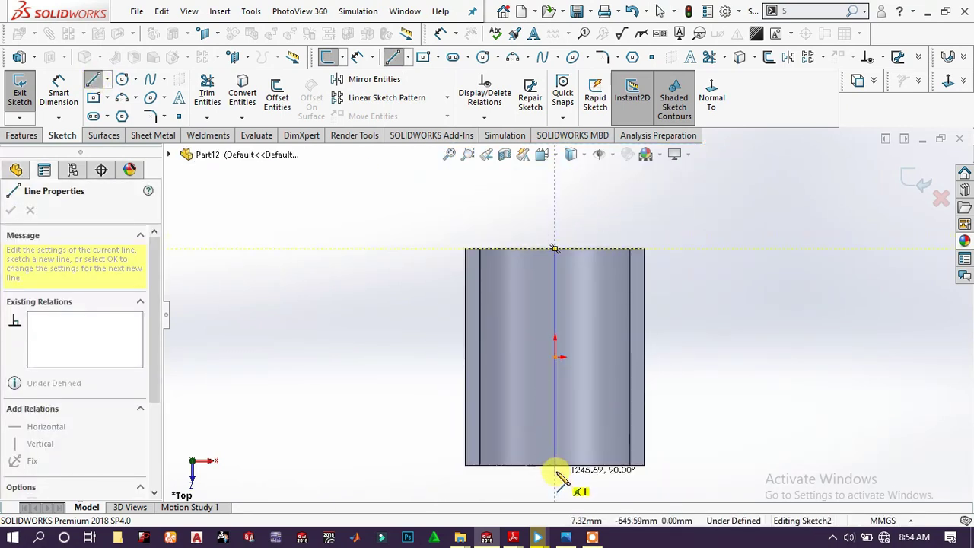
click(555, 465)
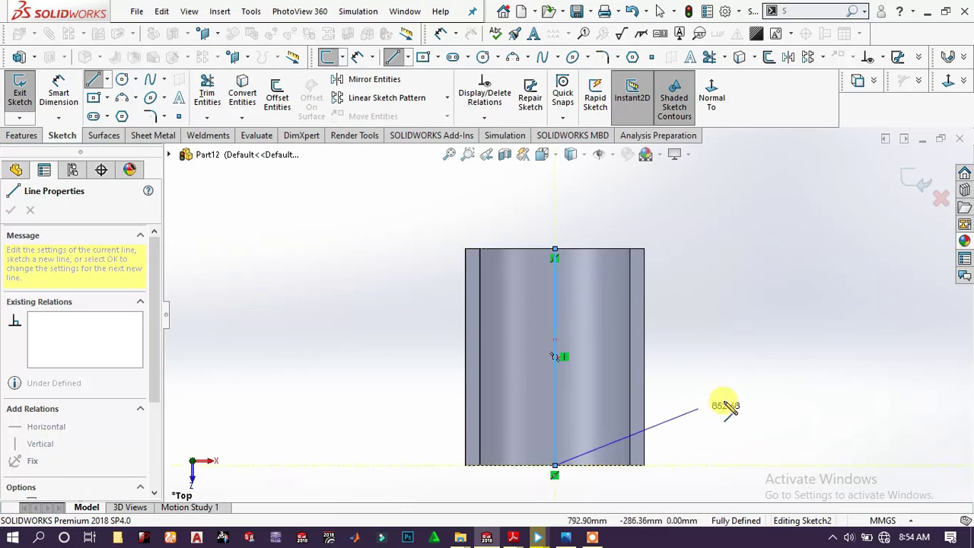
right_click(780, 359)
click(776, 330)
key(Escape)
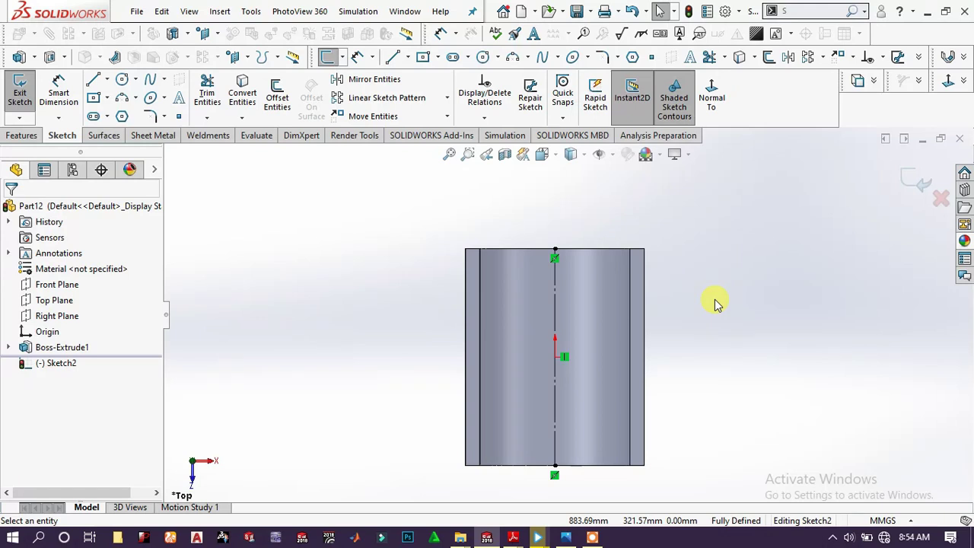
Draw a center rectangle centred on the centerline in the lower half of the part.
click(95, 100)
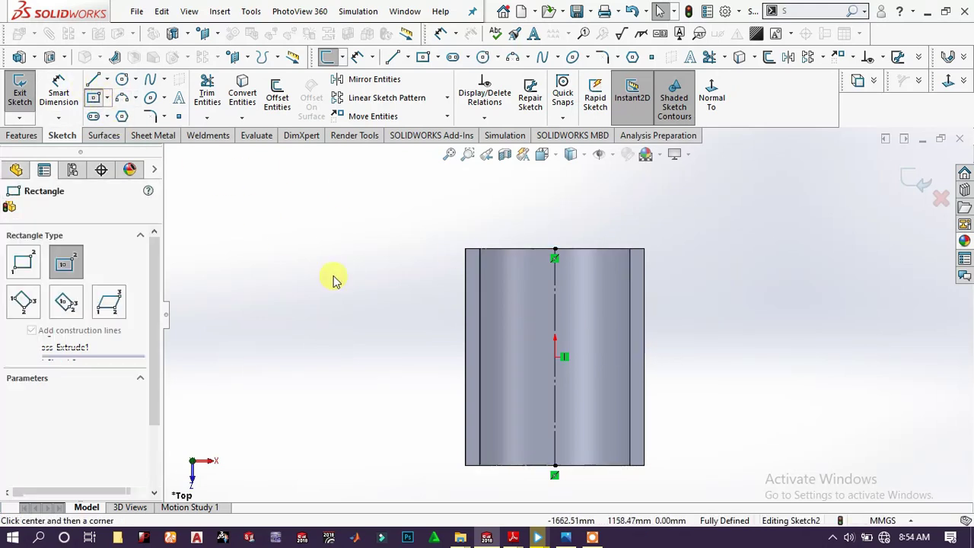
click(555, 408)
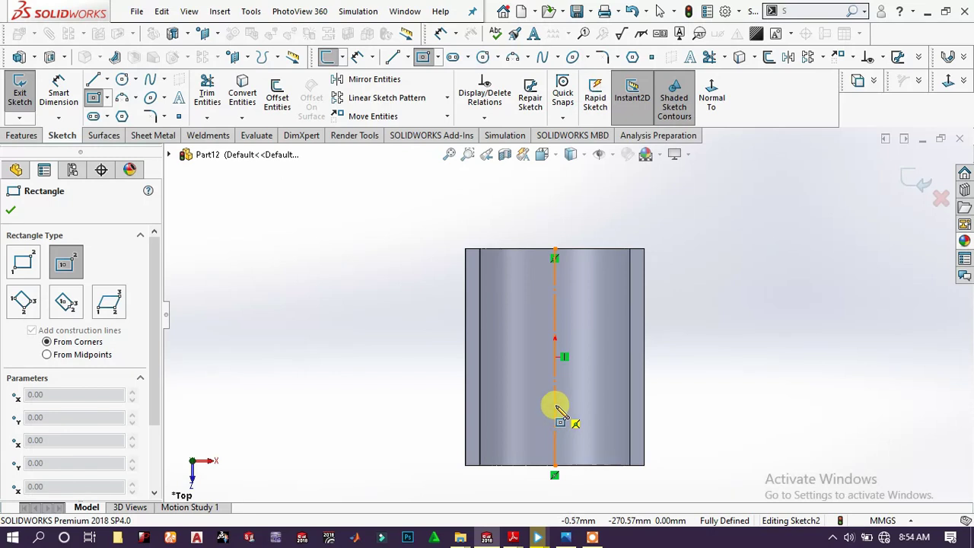
click(582, 378)
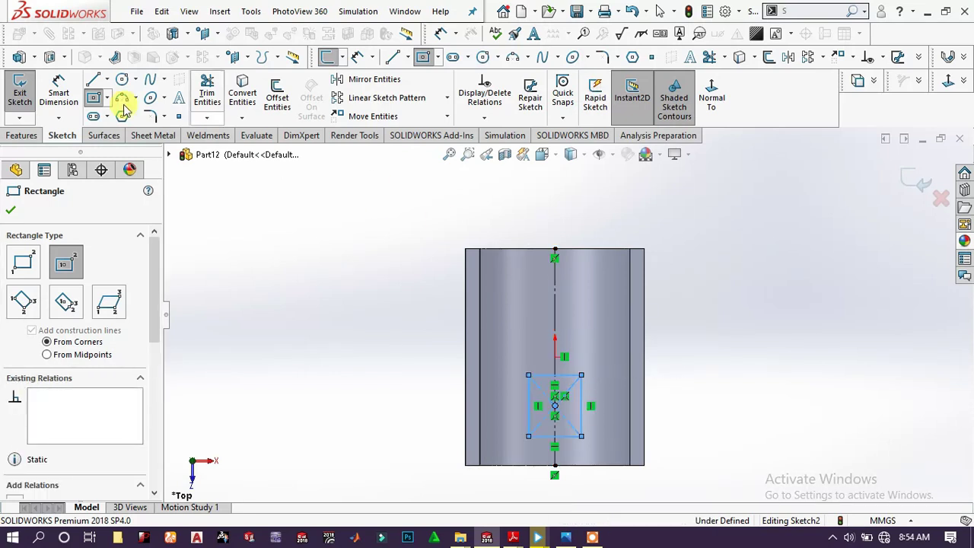
click(59, 92)
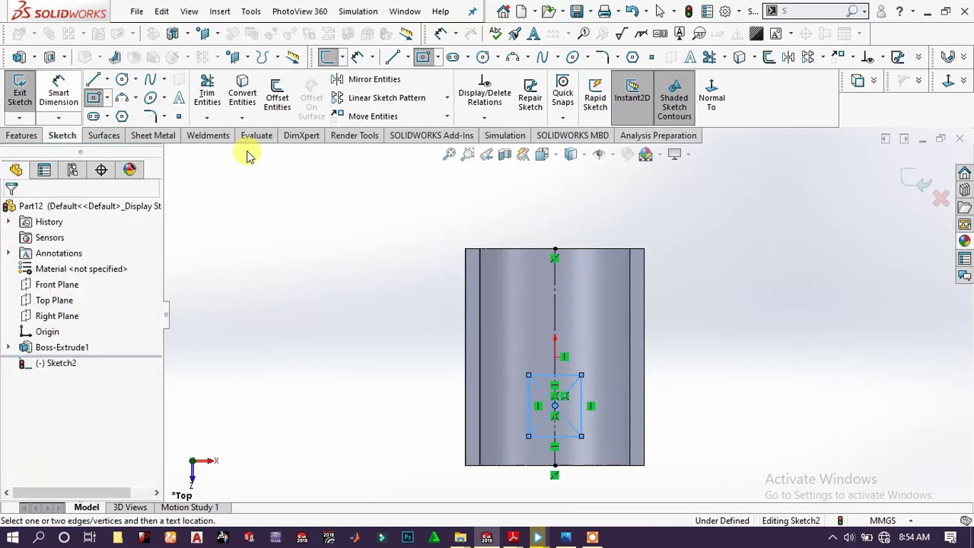
click(586, 409)
key(Escape)
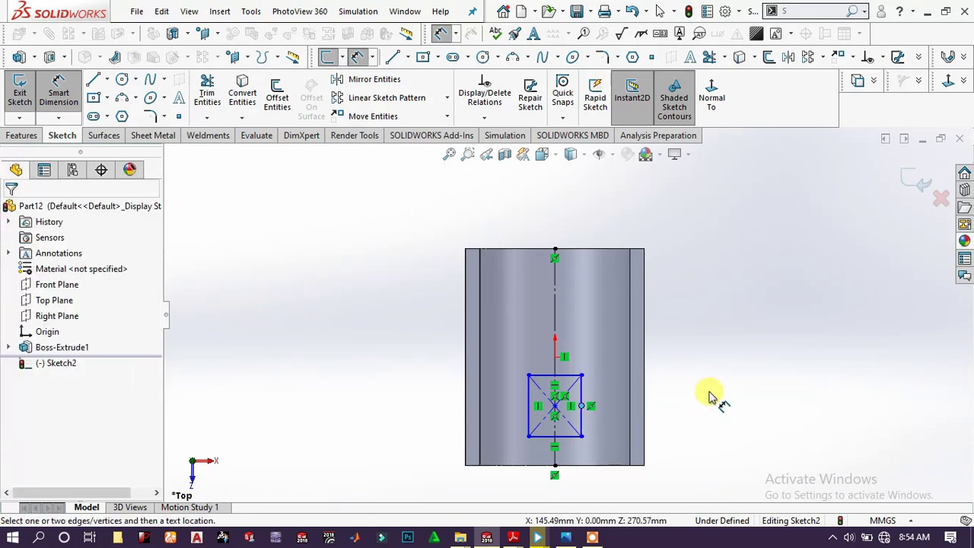
click(707, 395)
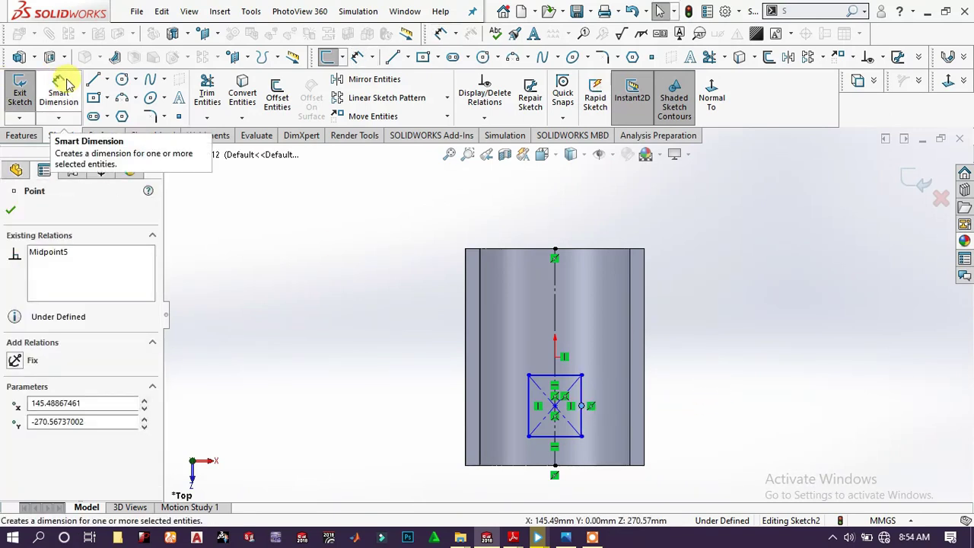
click(354, 222)
click(52, 113)
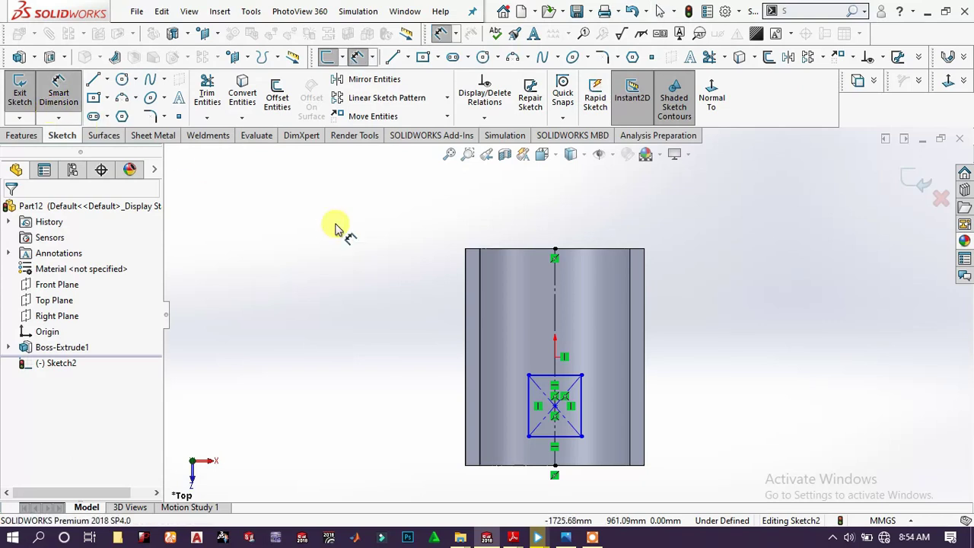
Dimension the rectangle 350 mm tall and 250 mm wide.
click(583, 426)
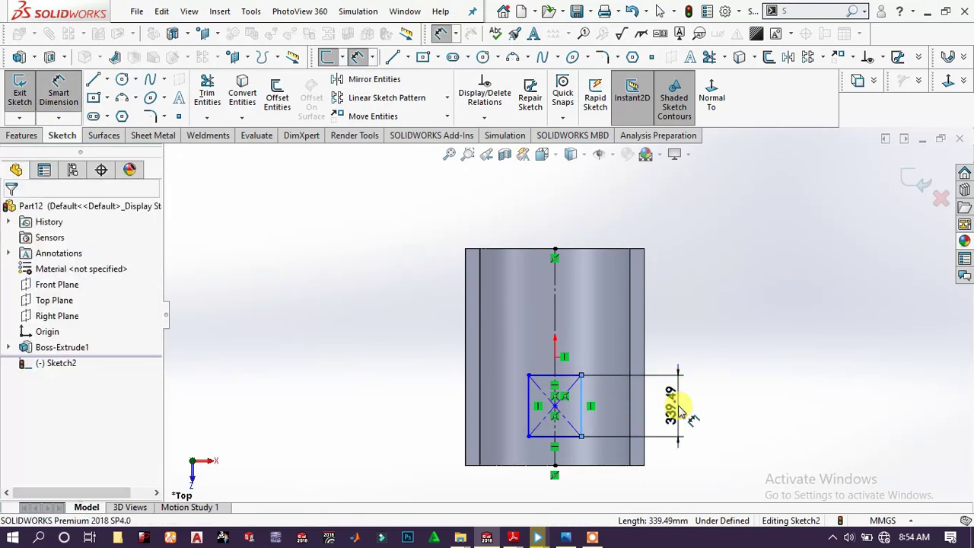
click(679, 411)
text(350)
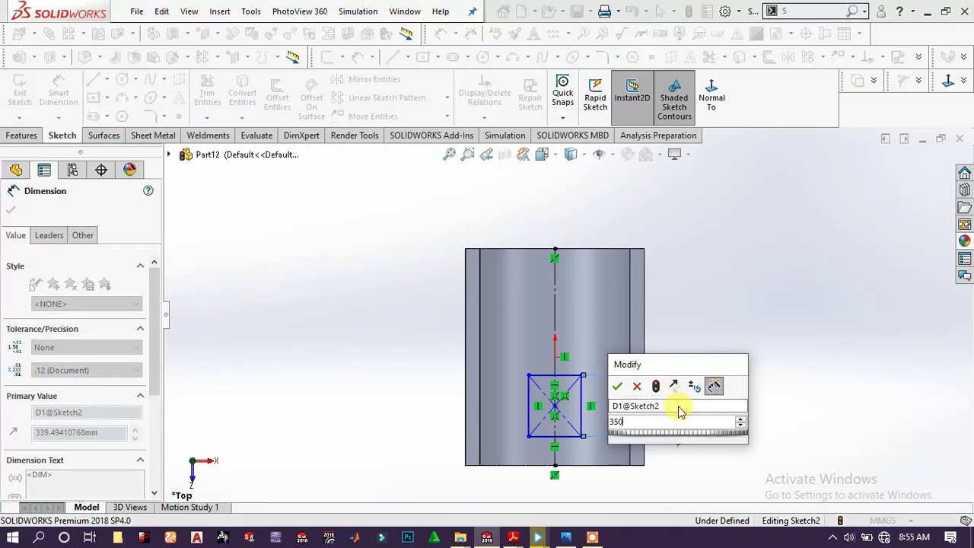
key(Return)
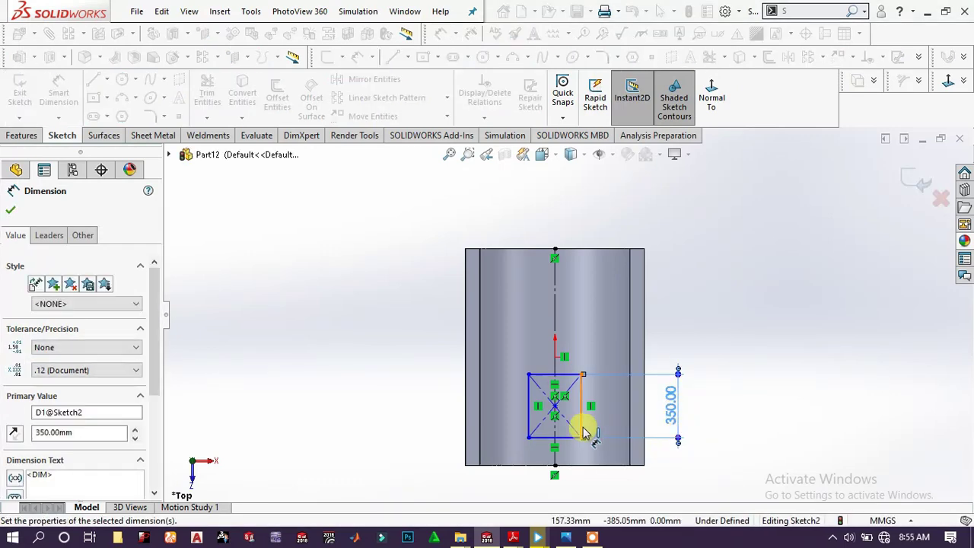
click(570, 439)
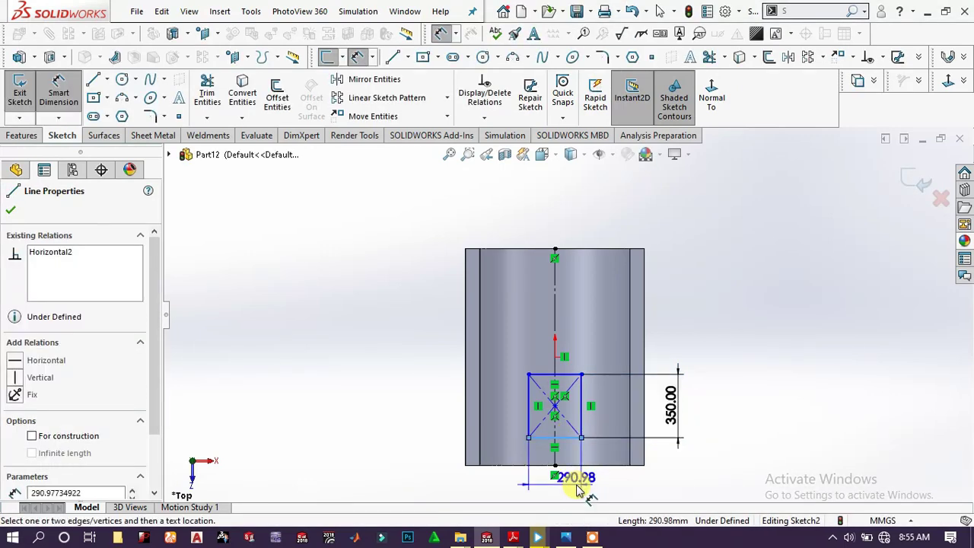
click(576, 491)
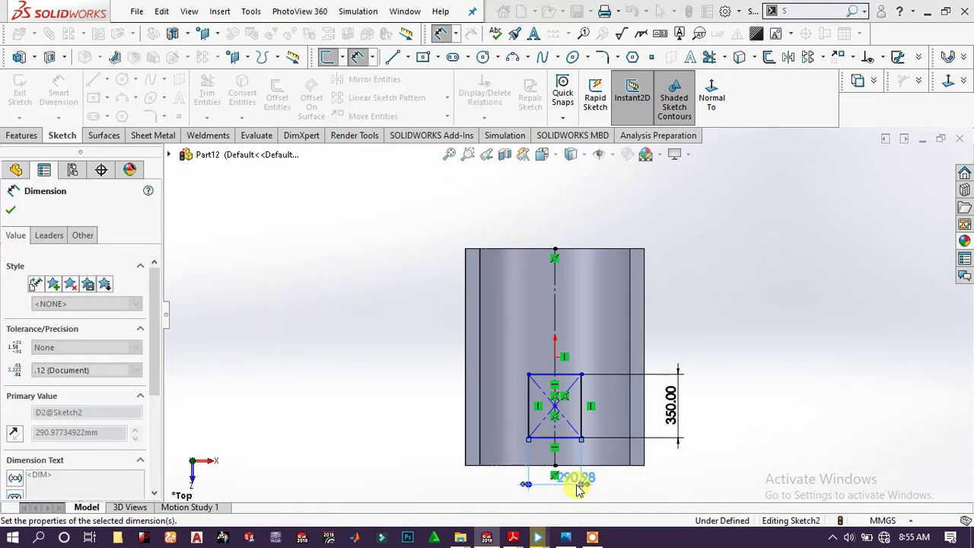
text(250)
key(Return)
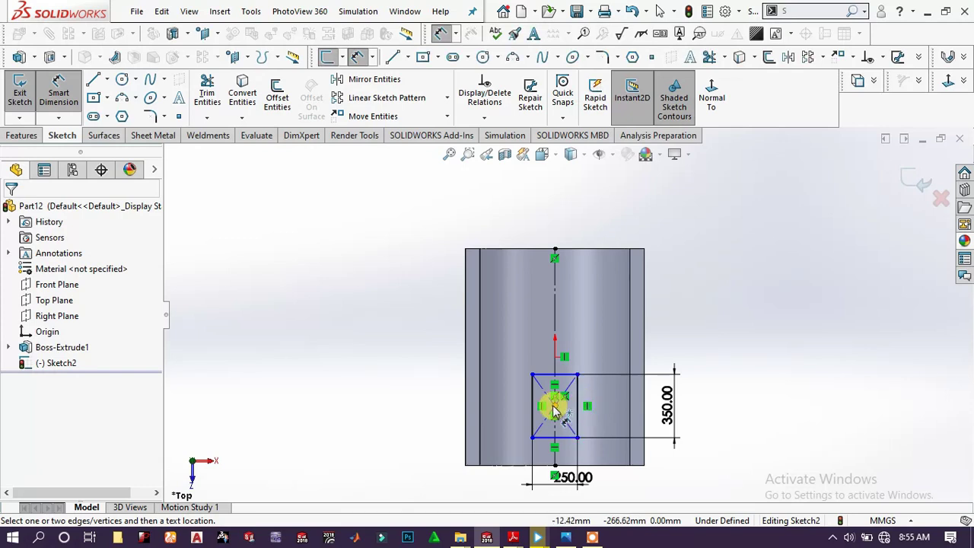
Dimension the rectangle's centre 250 mm from the origin and rebuild.
click(554, 411)
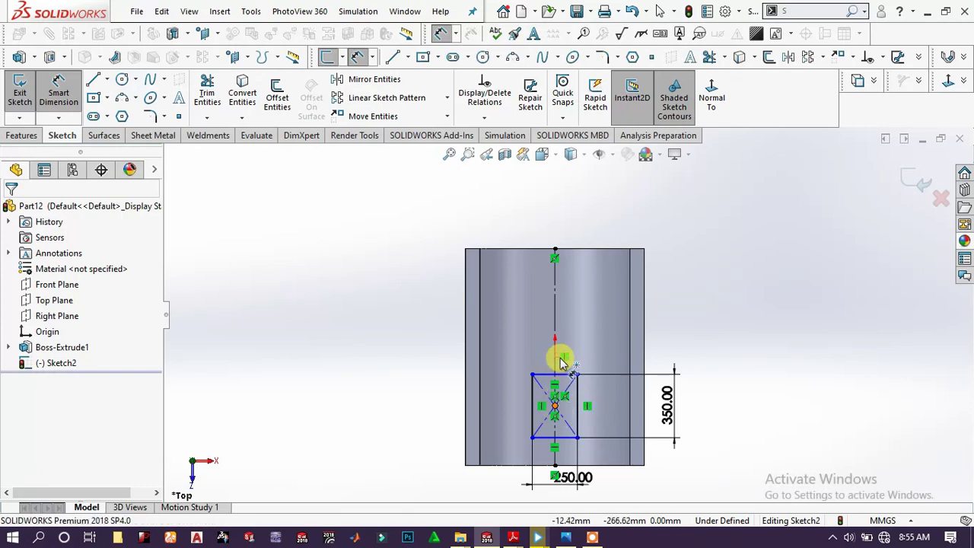
click(556, 357)
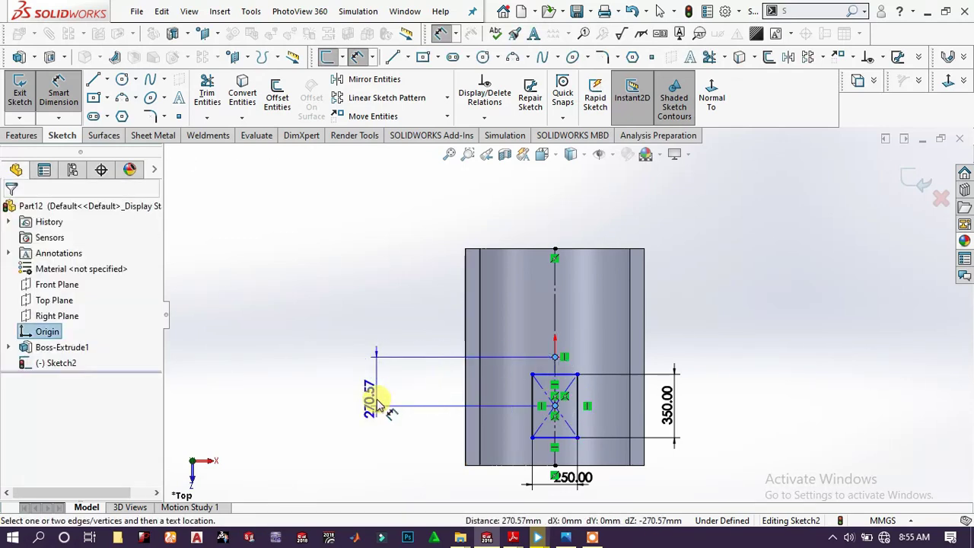
click(386, 389)
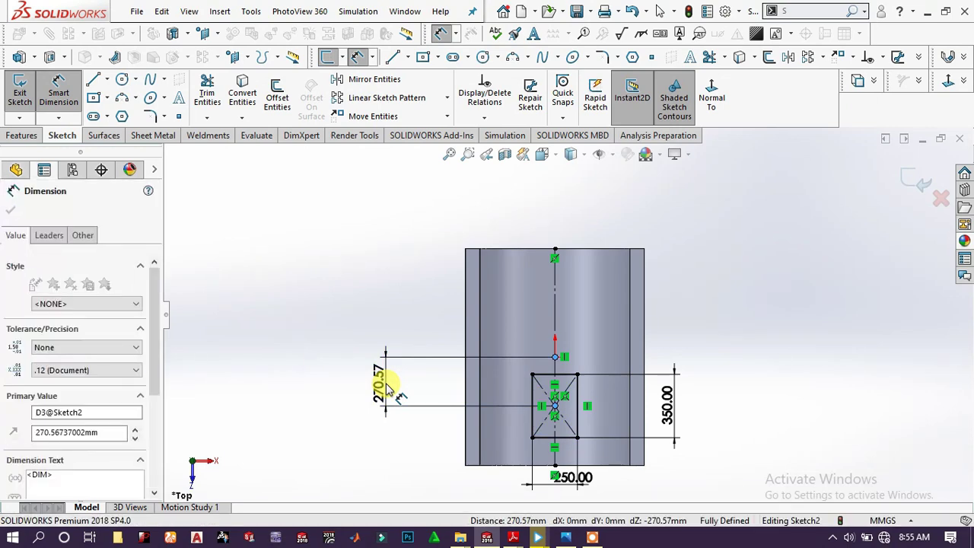
text(28)
key(Return)
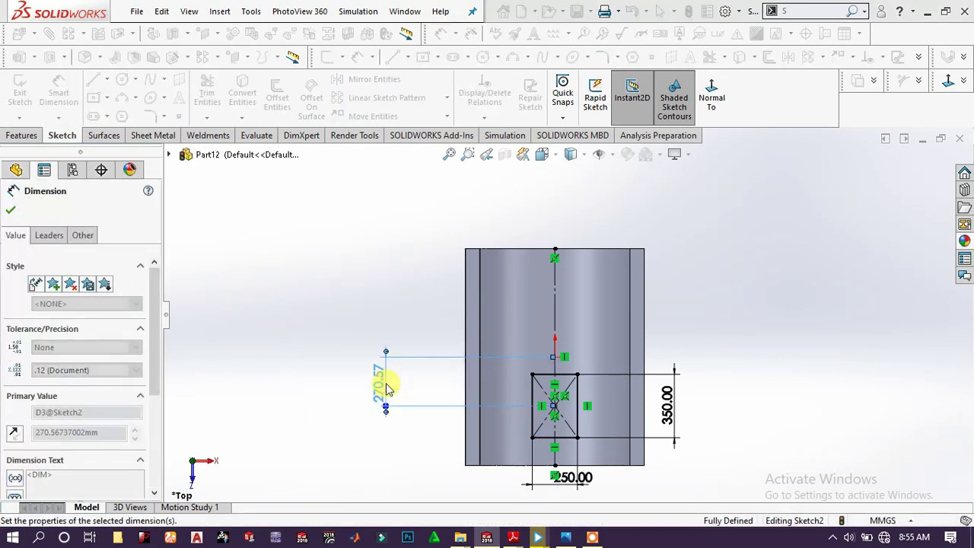
click(334, 376)
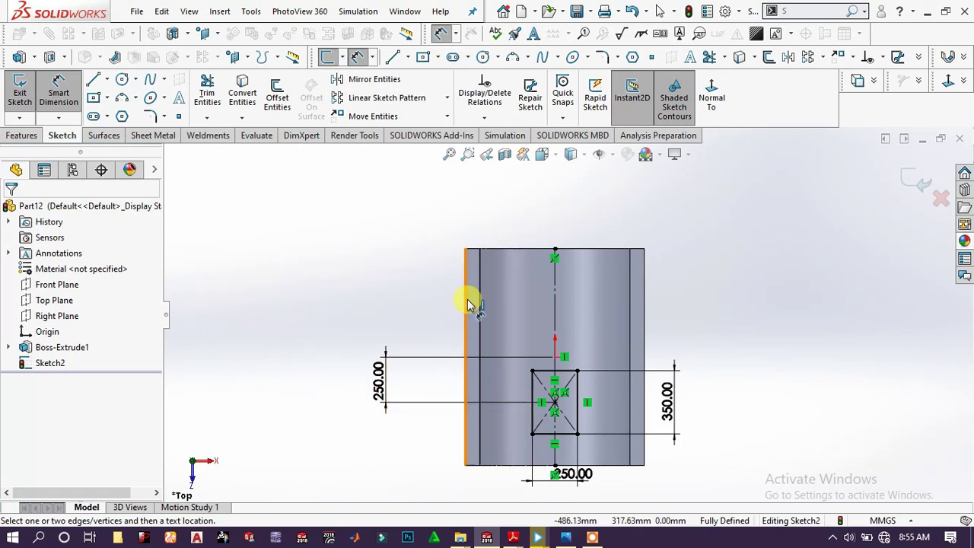
Cut the rectangle upward Through All, opening a rectangular hole in the arch top.
click(31, 138)
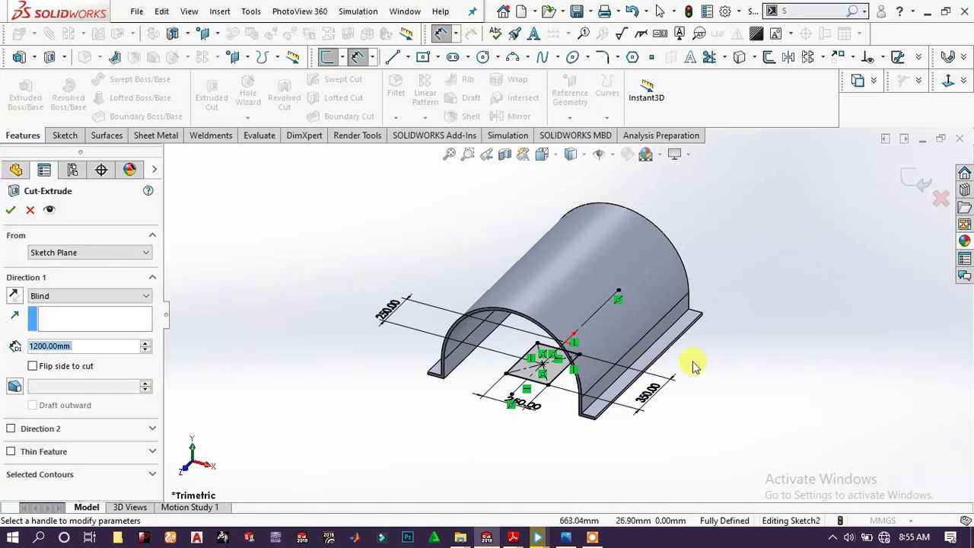
click(15, 295)
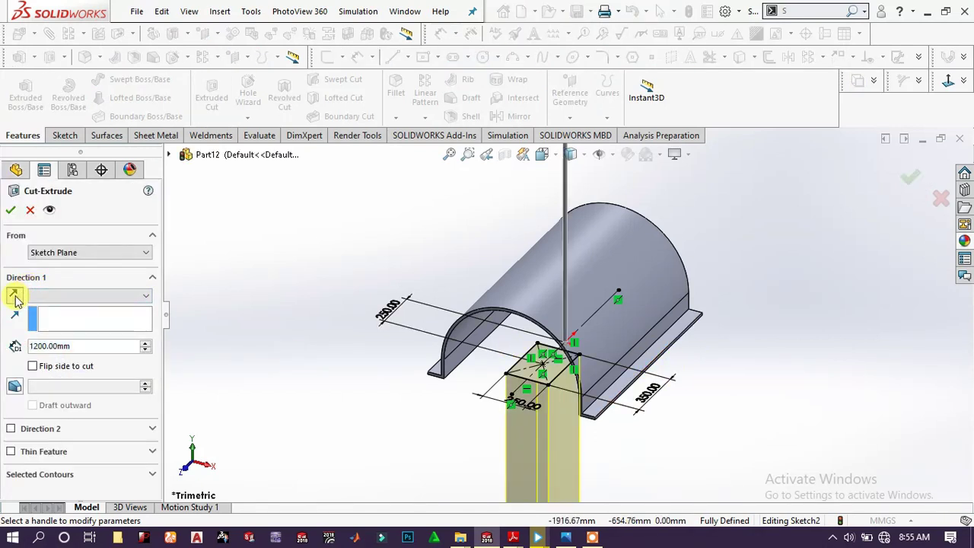
click(59, 296)
click(59, 318)
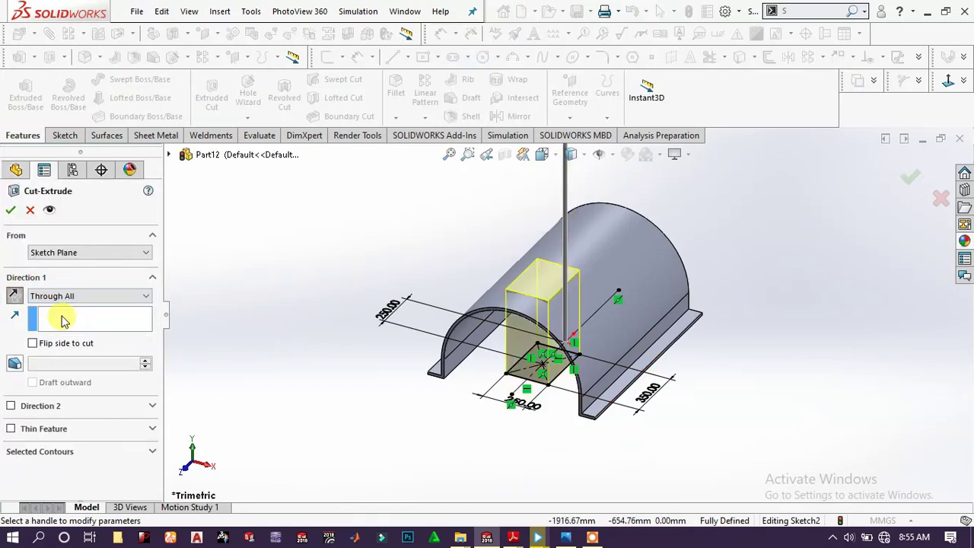
click(12, 211)
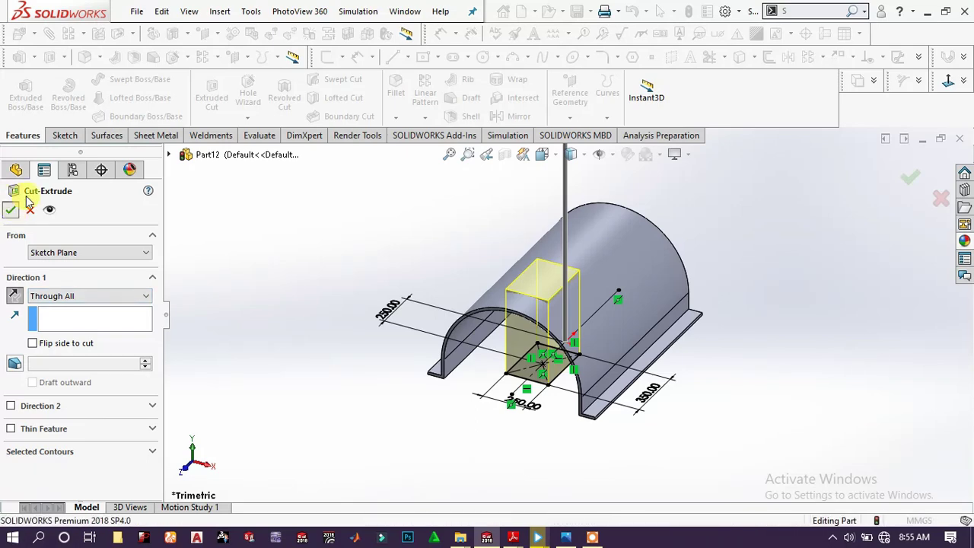
scroll(598, 310, down, 2)
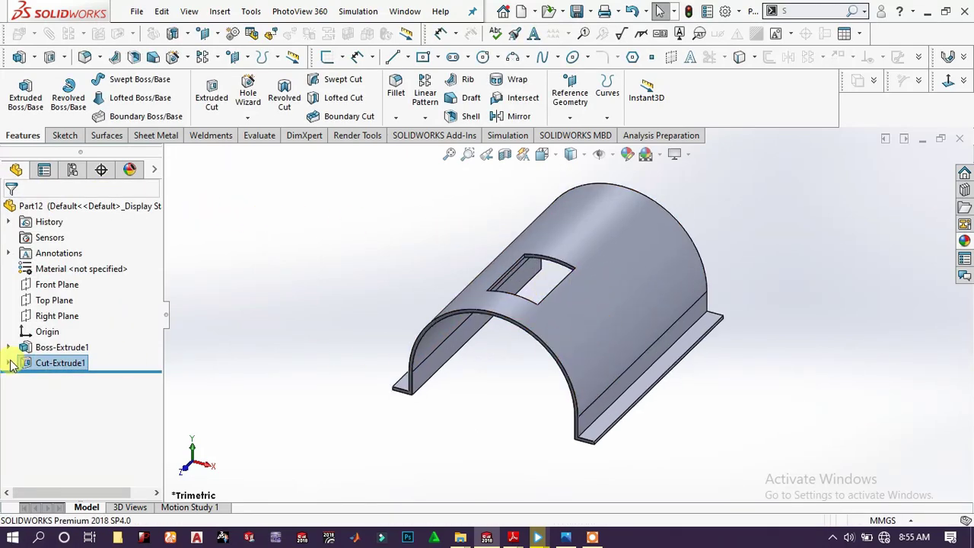
On the Top Plane, convert the hole's four edges into a new sketch rectangle.
click(66, 308)
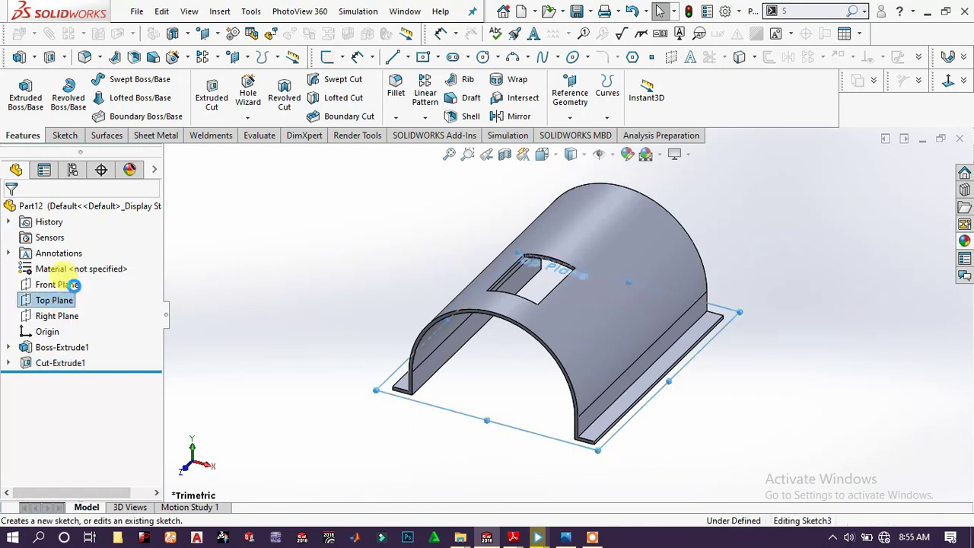
click(75, 283)
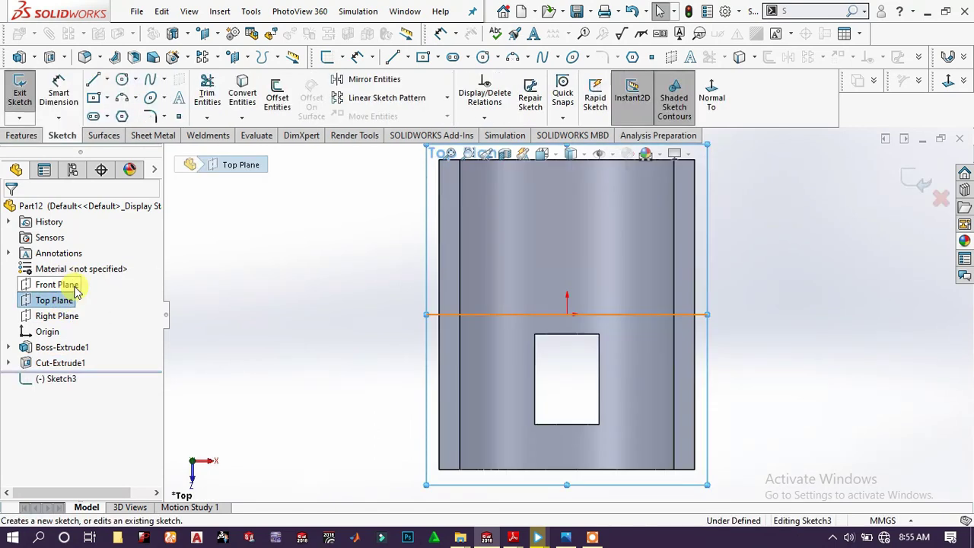
click(545, 335)
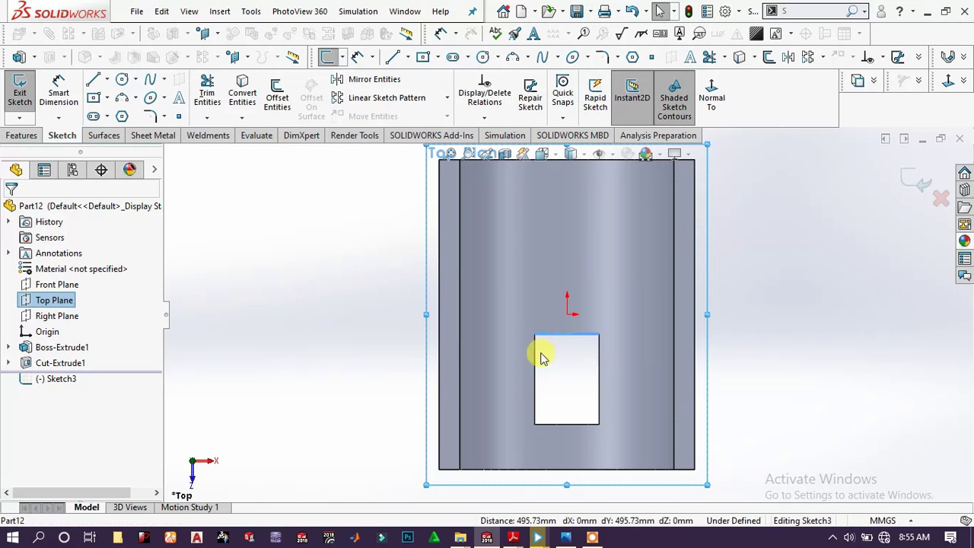
ctrl+click(535, 368)
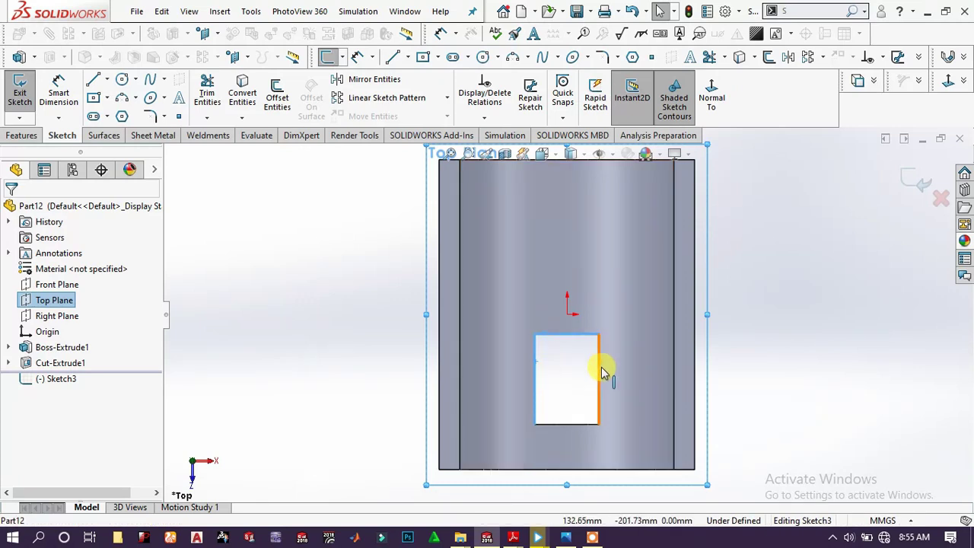
ctrl+click(600, 386)
ctrl+click(572, 424)
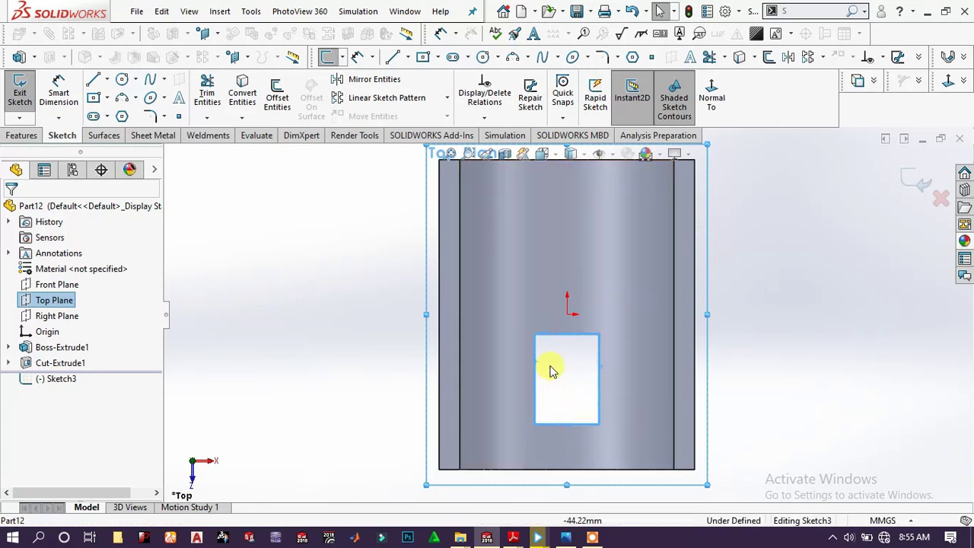
click(242, 93)
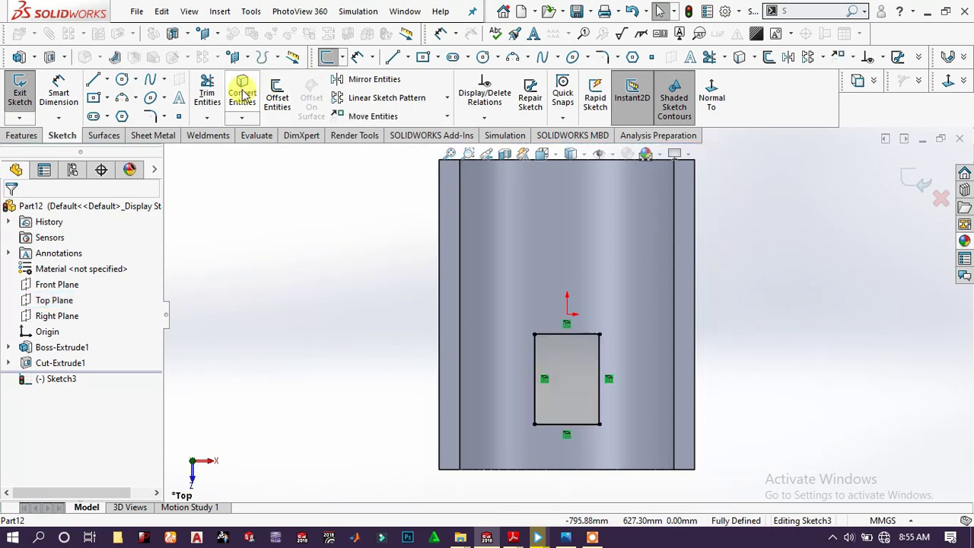
click(21, 136)
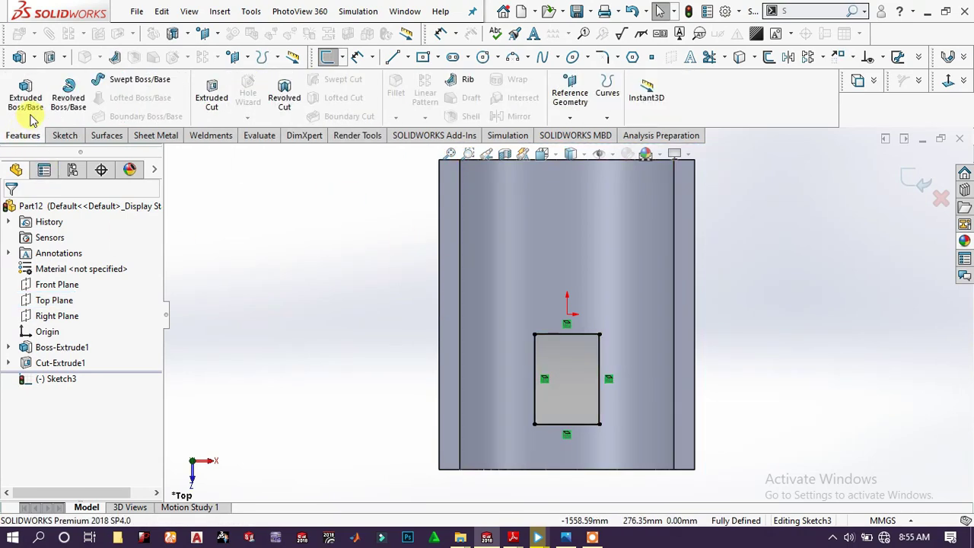
Extrude the window outline 183 mm, starting from the arched top face.
click(17, 88)
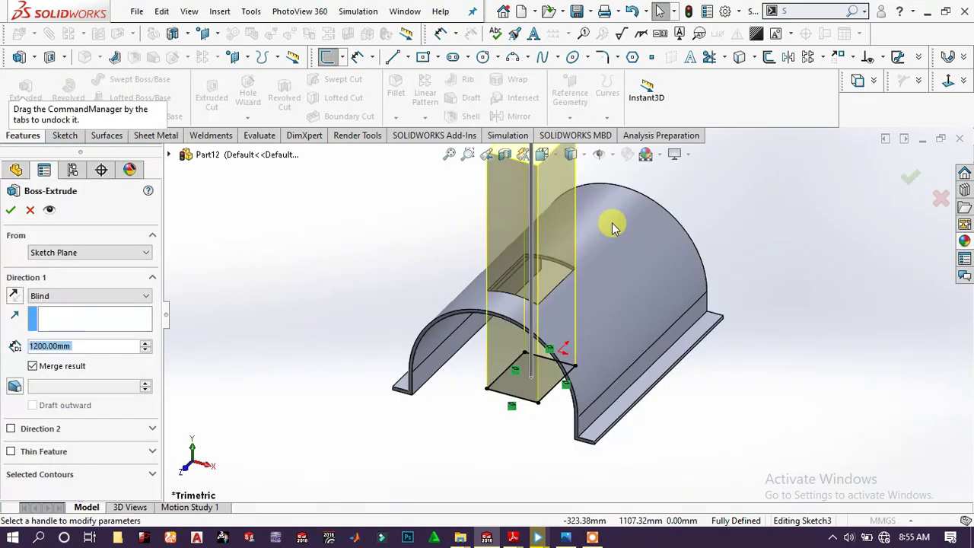
click(85, 259)
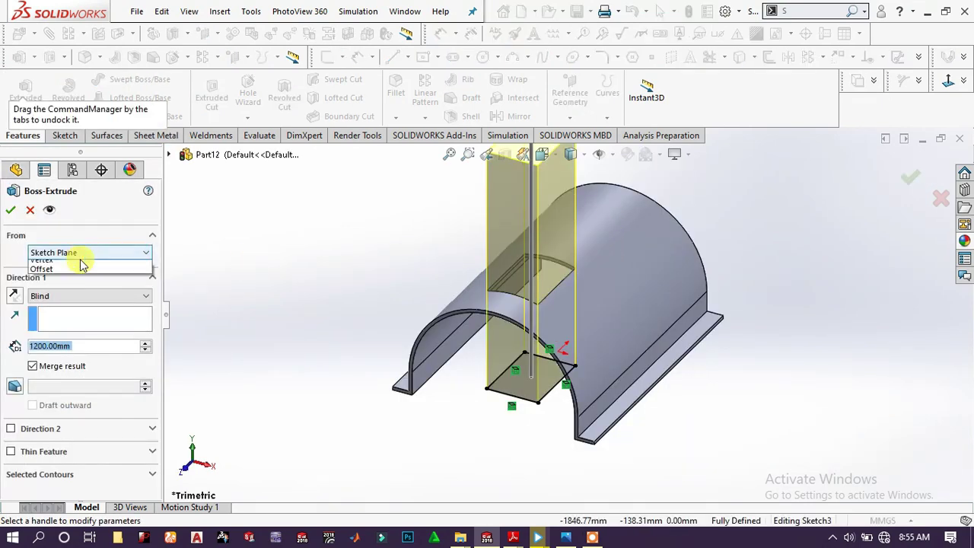
click(76, 274)
click(623, 254)
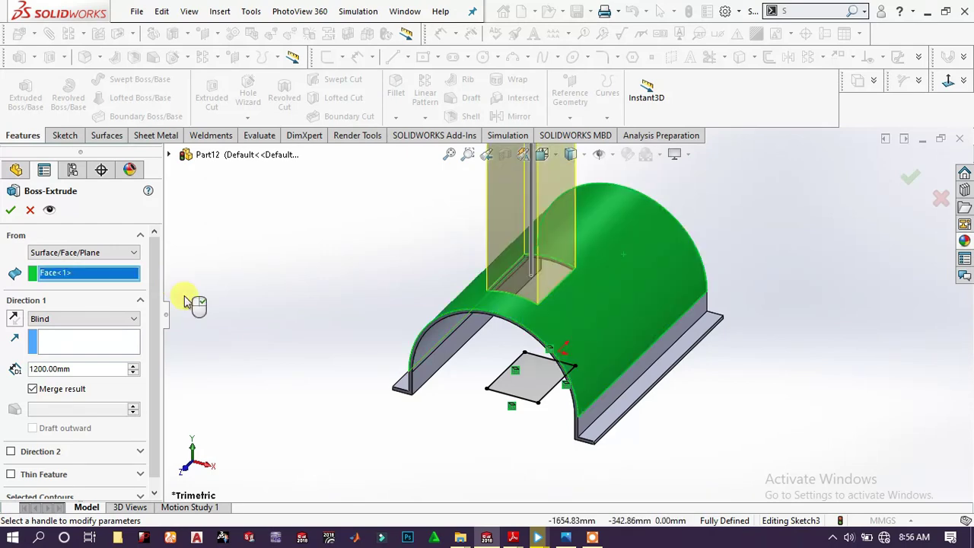
double_click(81, 368)
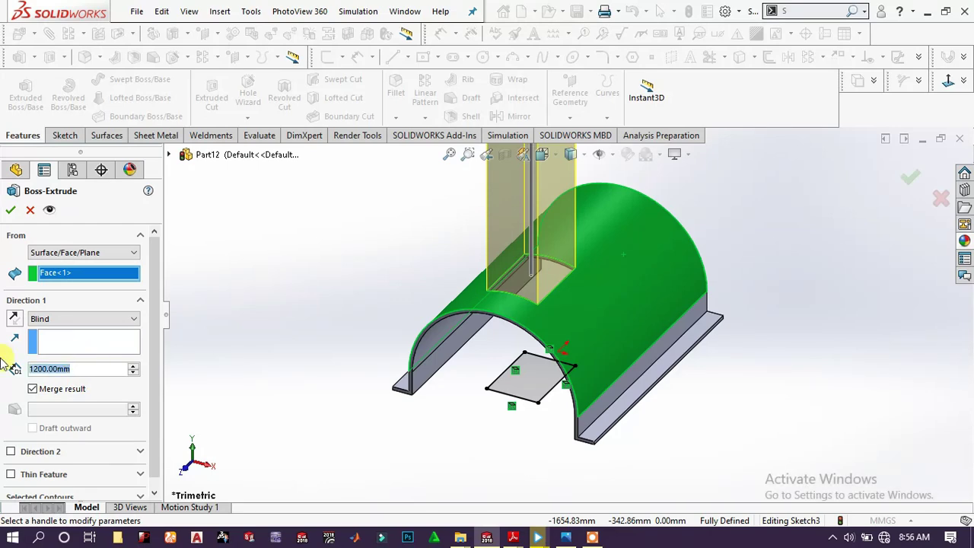
text(183)
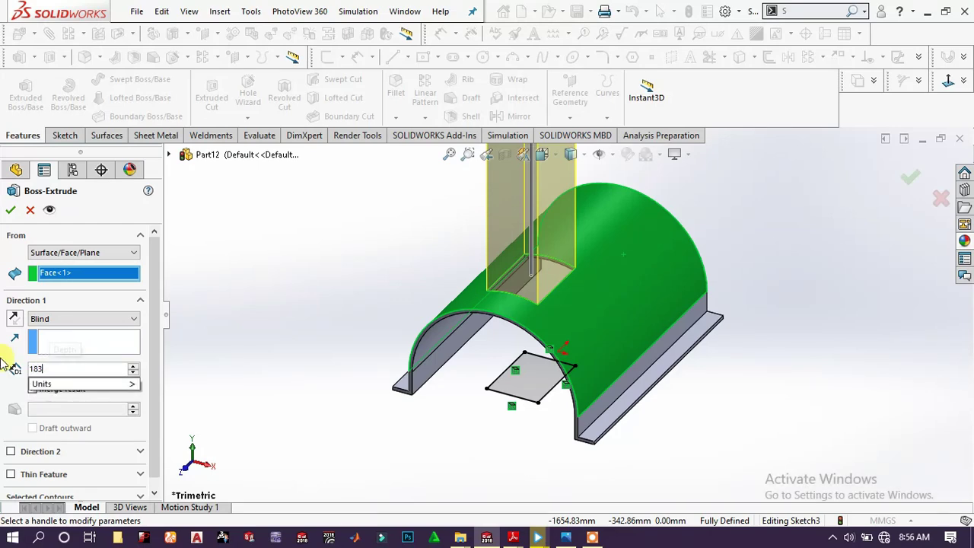
key(Return)
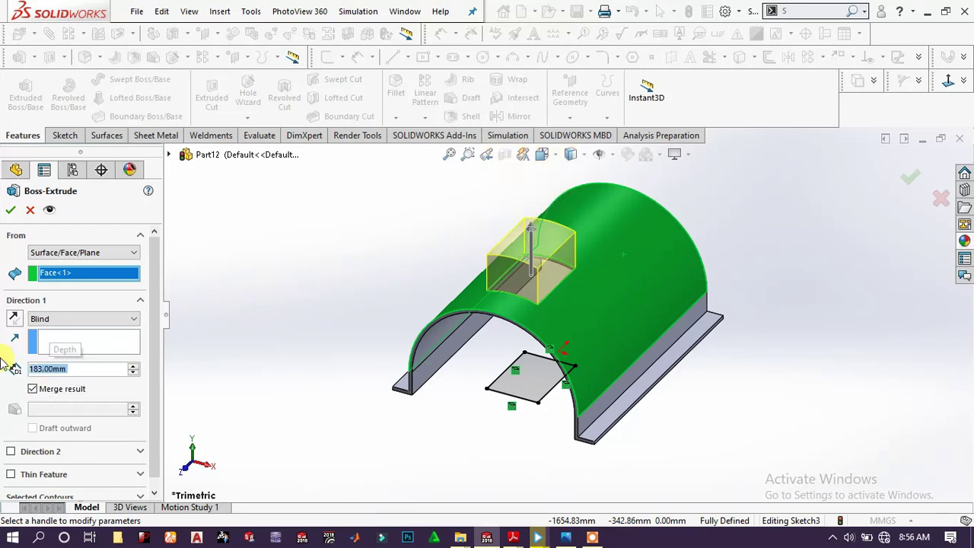
click(11, 210)
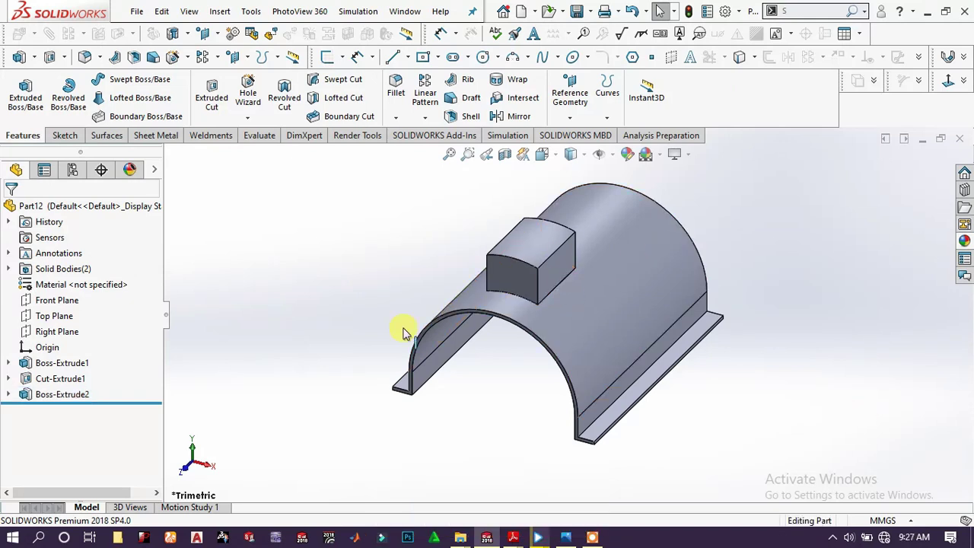
Open a sketch on the block's side face and draw a corner rectangle across its top.
middle_drag(368, 390, 583, 261)
click(583, 261)
click(647, 211)
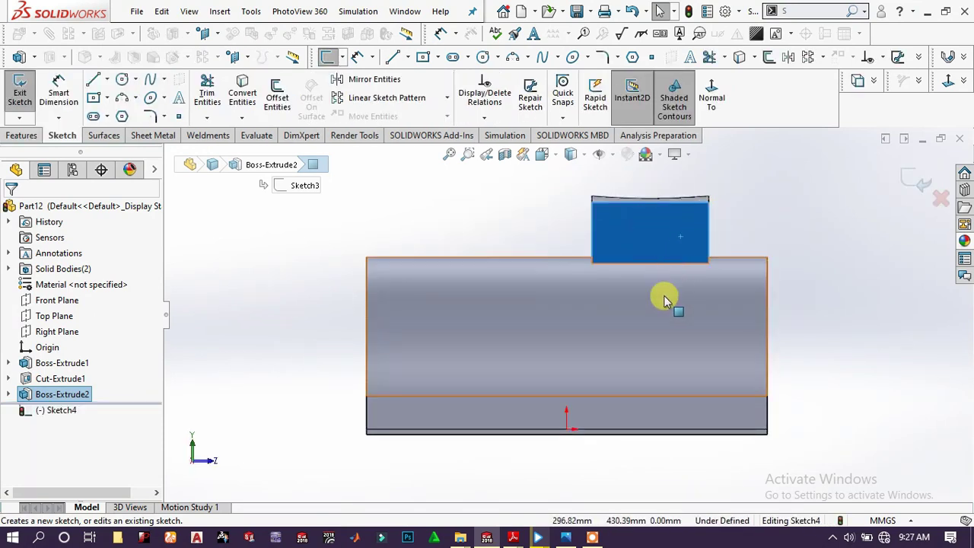
scroll(699, 210, down, 2)
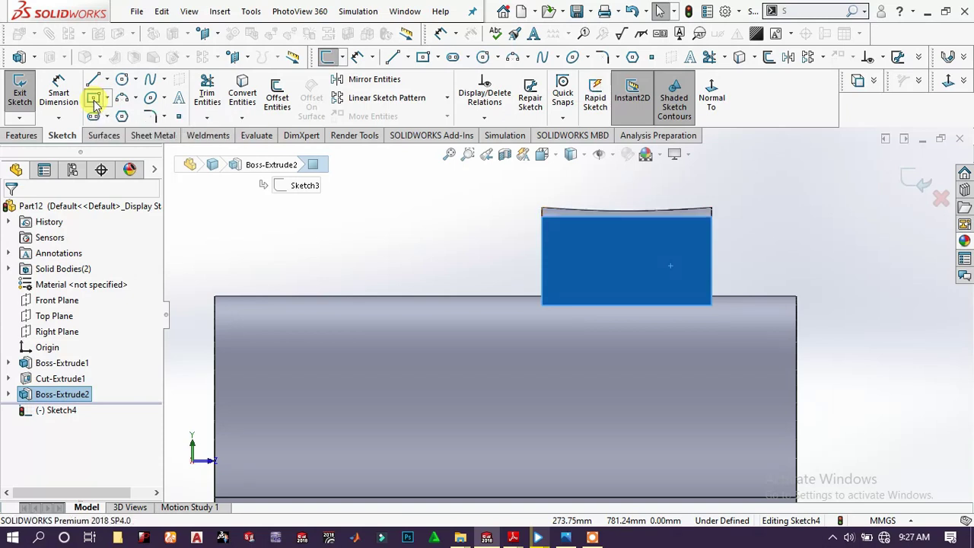
click(93, 99)
click(23, 261)
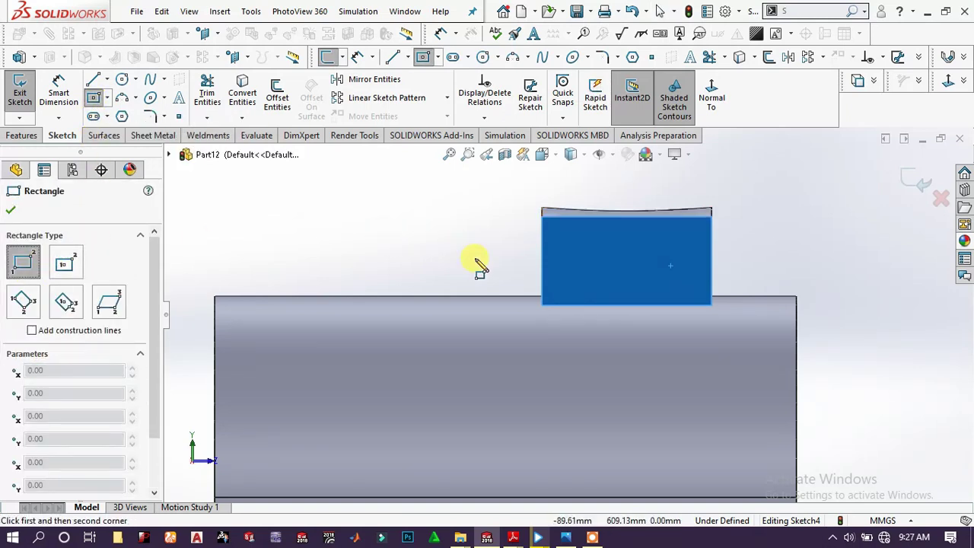
click(543, 249)
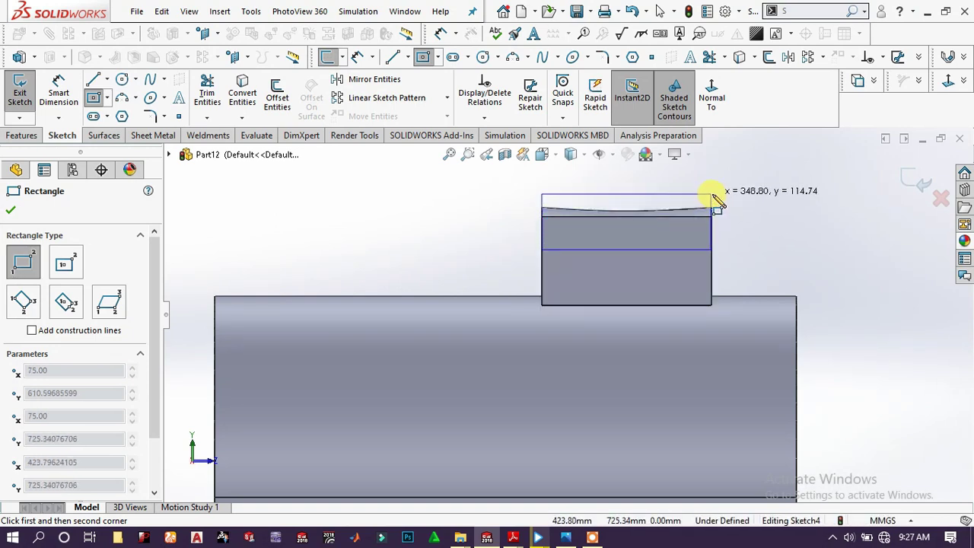
click(710, 194)
scroll(685, 206, up, 3)
scroll(685, 261, down, 3)
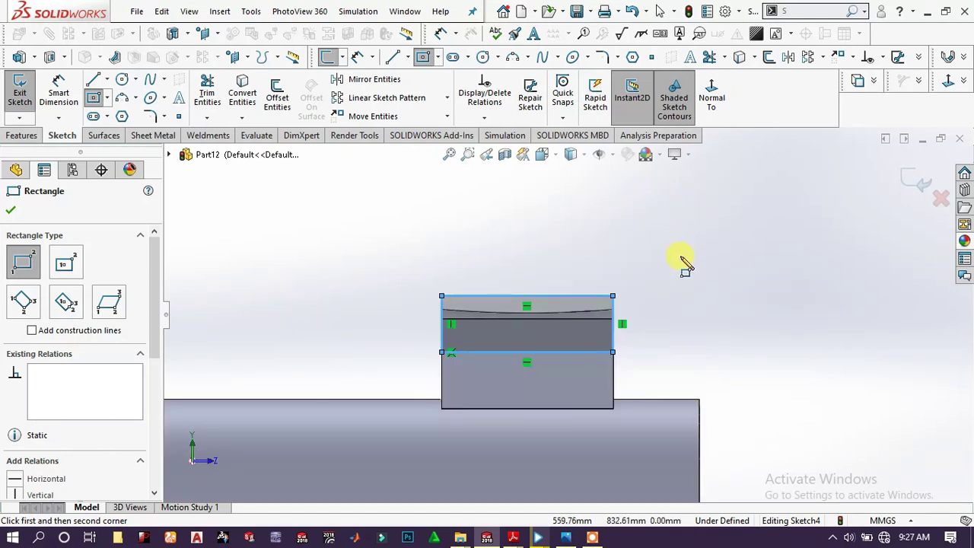
Dimension the rectangle's top line at 350 mm.
click(48, 96)
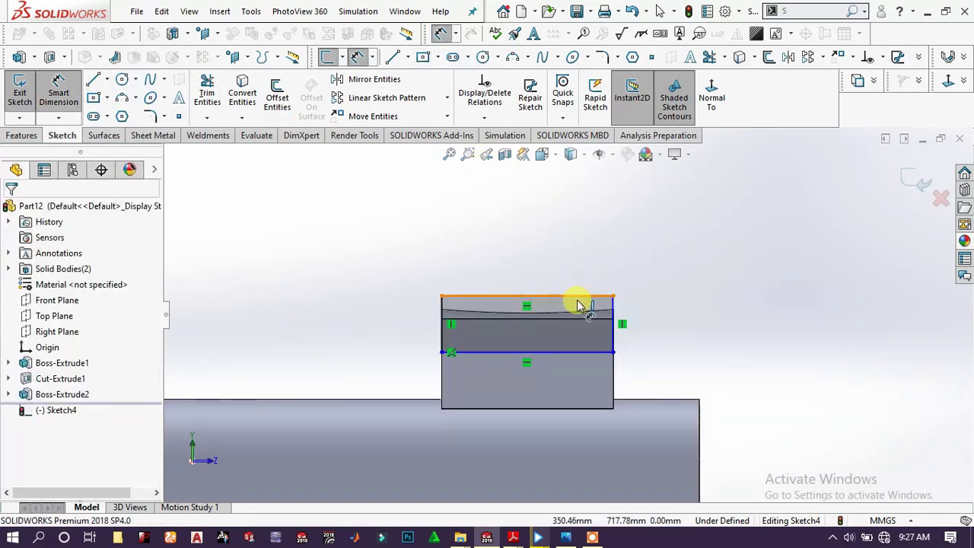
click(575, 262)
click(569, 235)
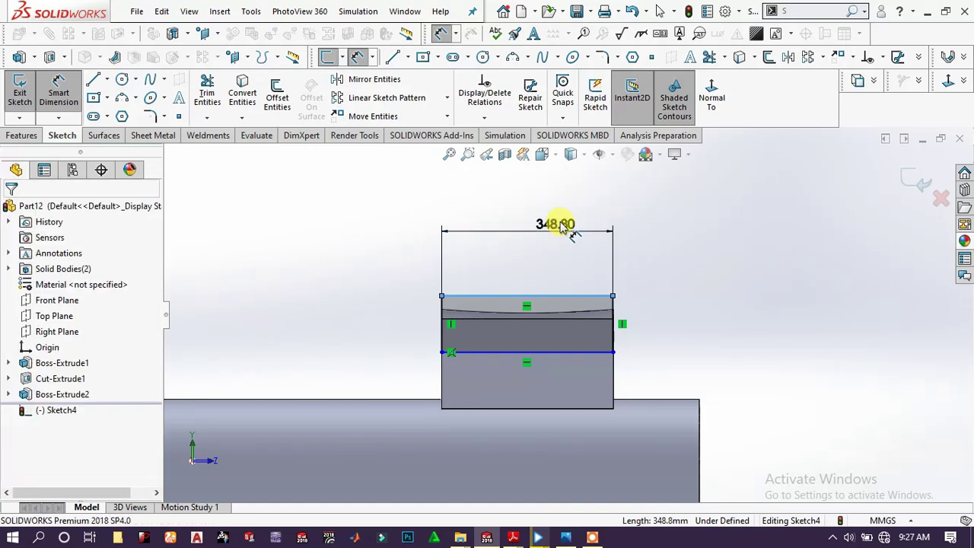
key(Return)
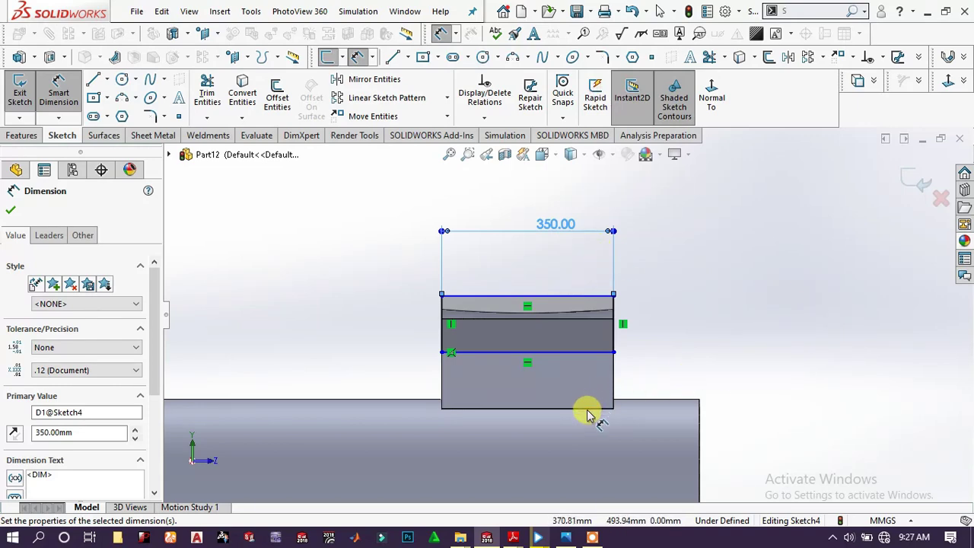
key(Escape)
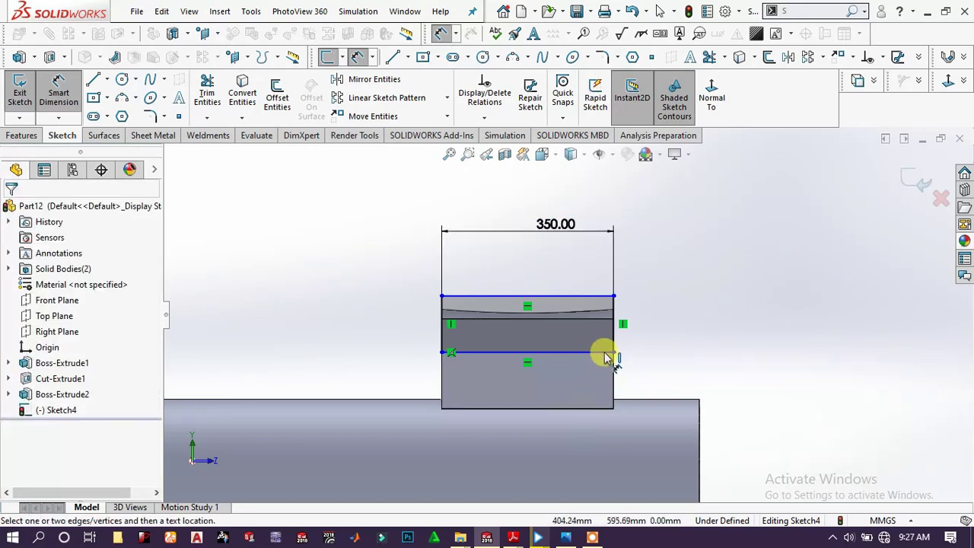
Set the middle line 75 mm above the block's bottom edge.
click(625, 372)
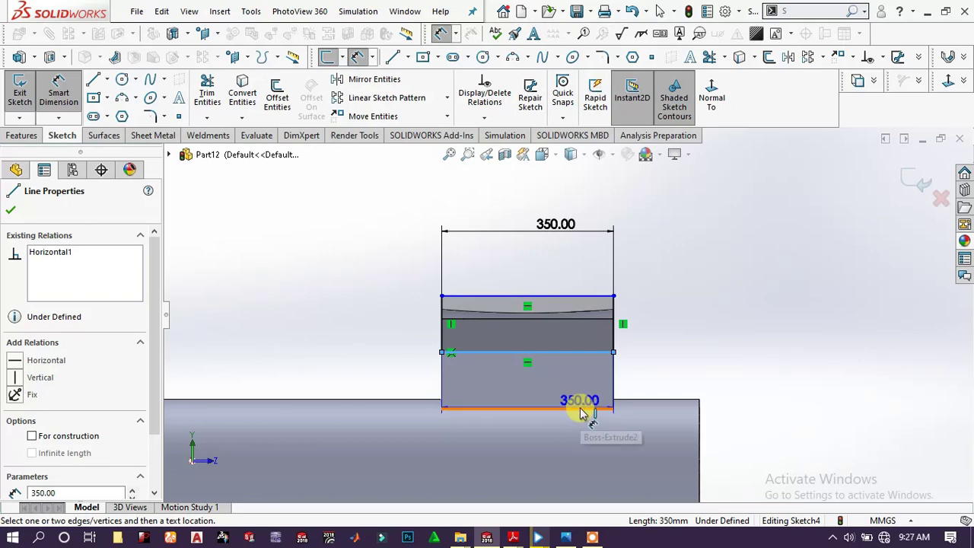
click(581, 409)
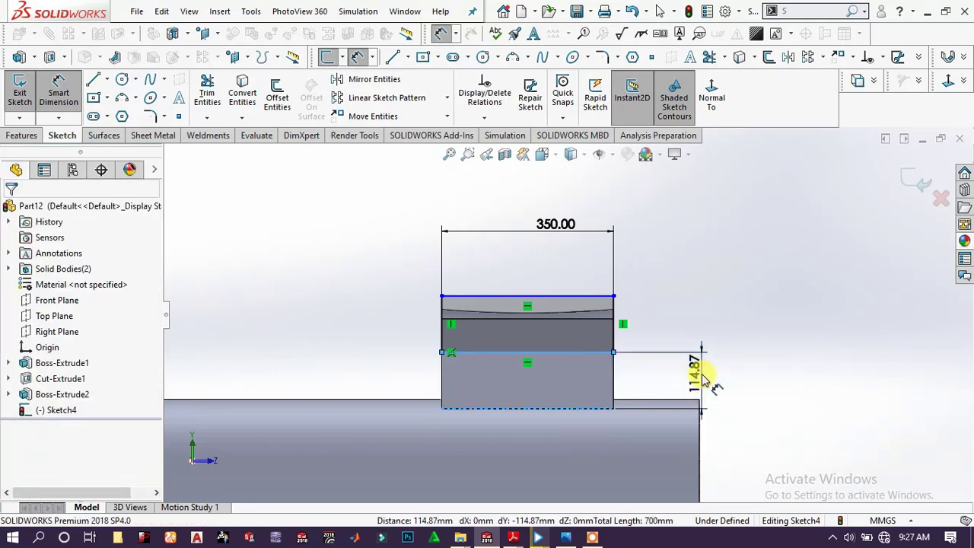
click(703, 379)
text(7)
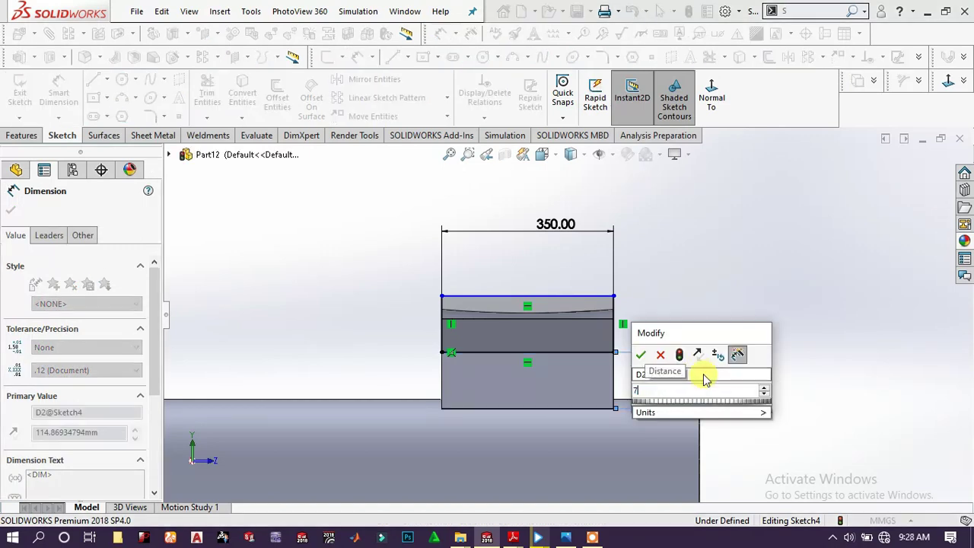
text(5)
key(Return)
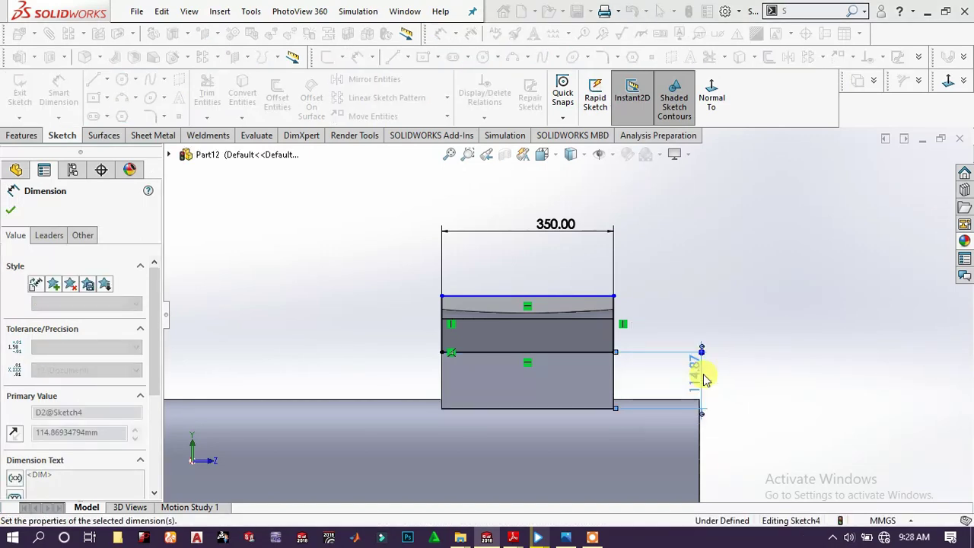
click(672, 300)
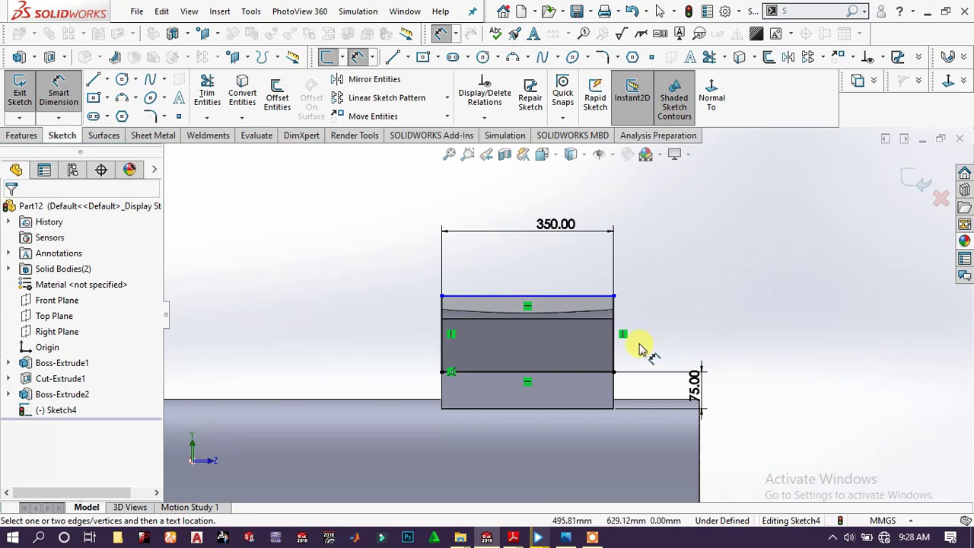
Dimension the rectangle's right edge at 150 mm height.
click(615, 309)
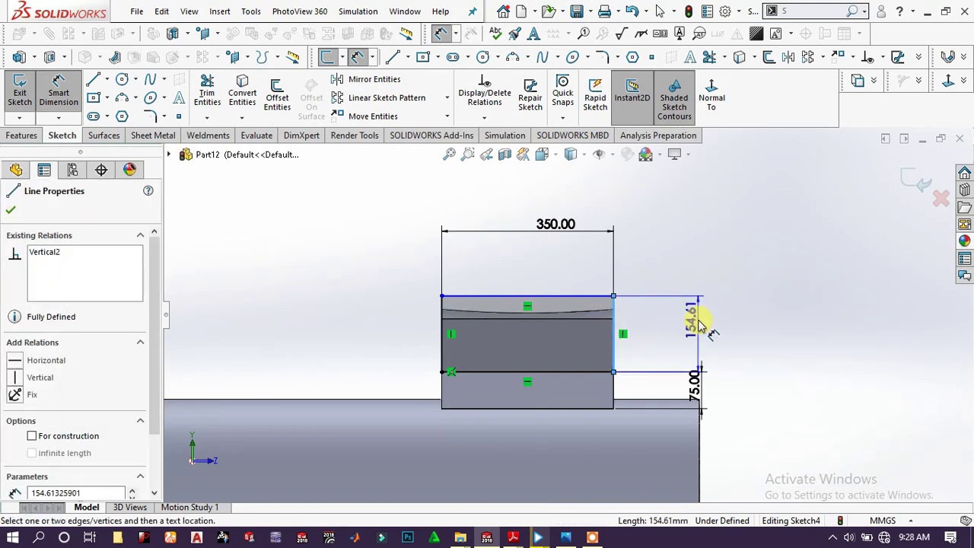
double_click(694, 327)
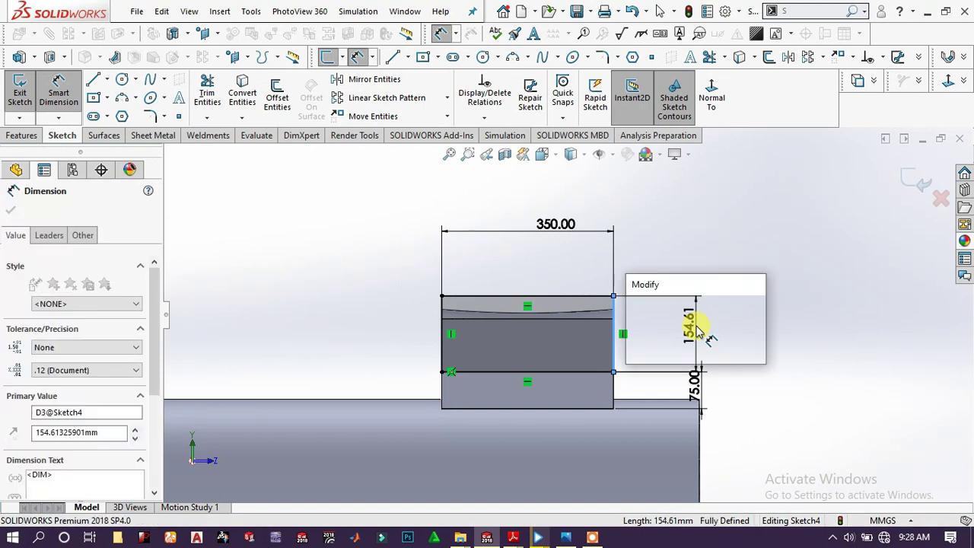
text(150)
key(Return)
click(719, 291)
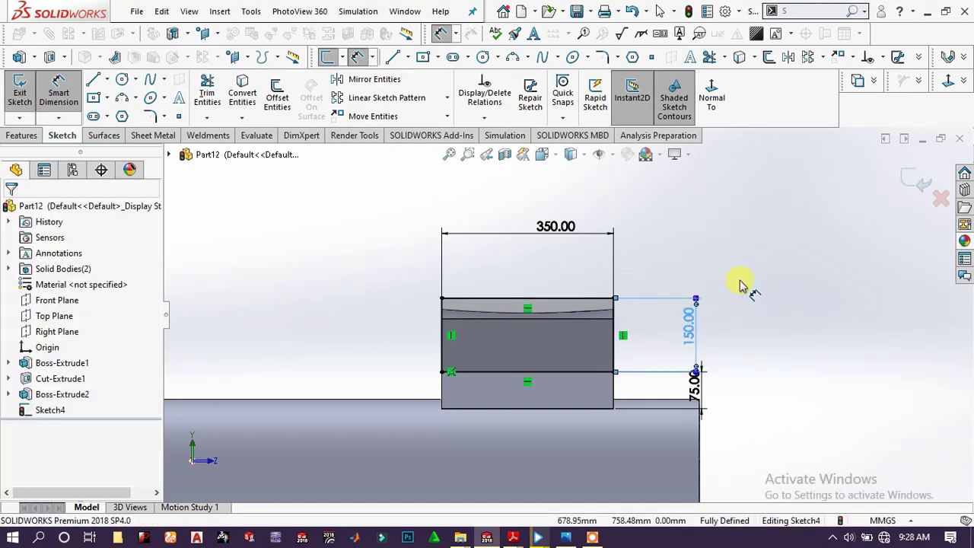
scroll(565, 320, up, 4)
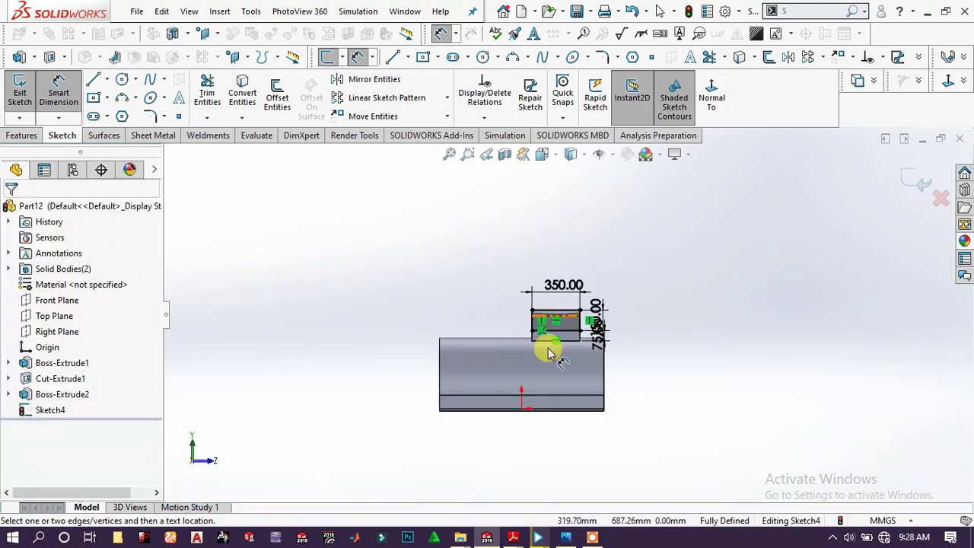
scroll(644, 259, down, 3)
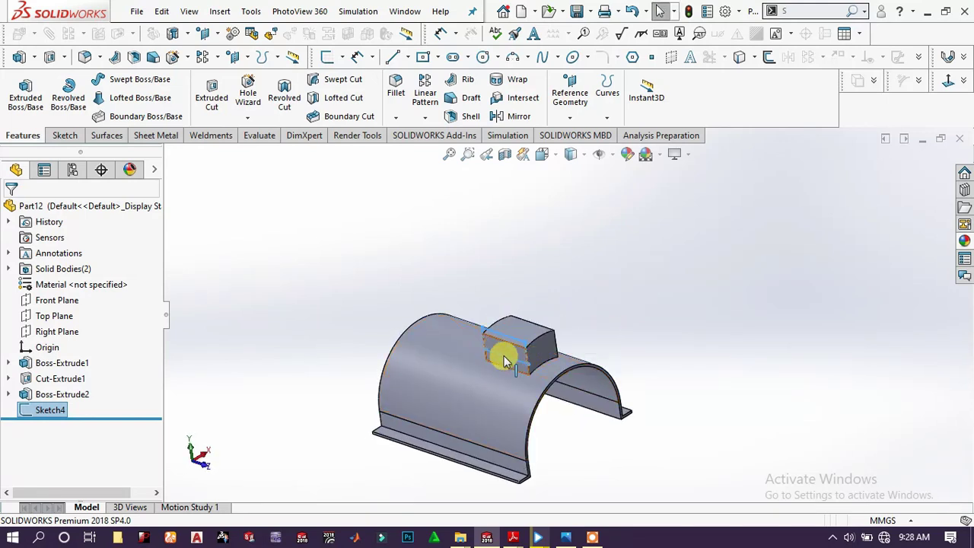
Create Plane1 offset 400 mm from the Right Plane, flipped to the opposite side.
click(59, 332)
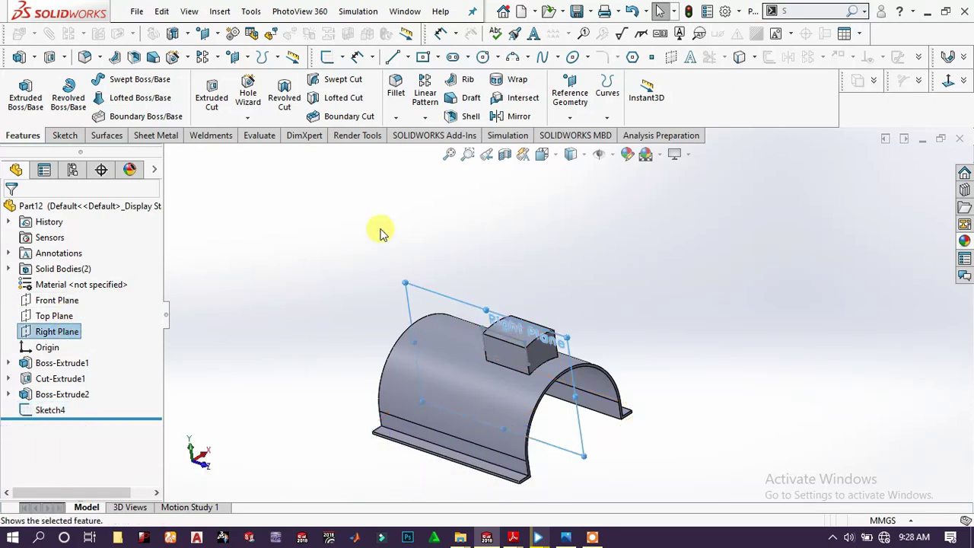
click(572, 116)
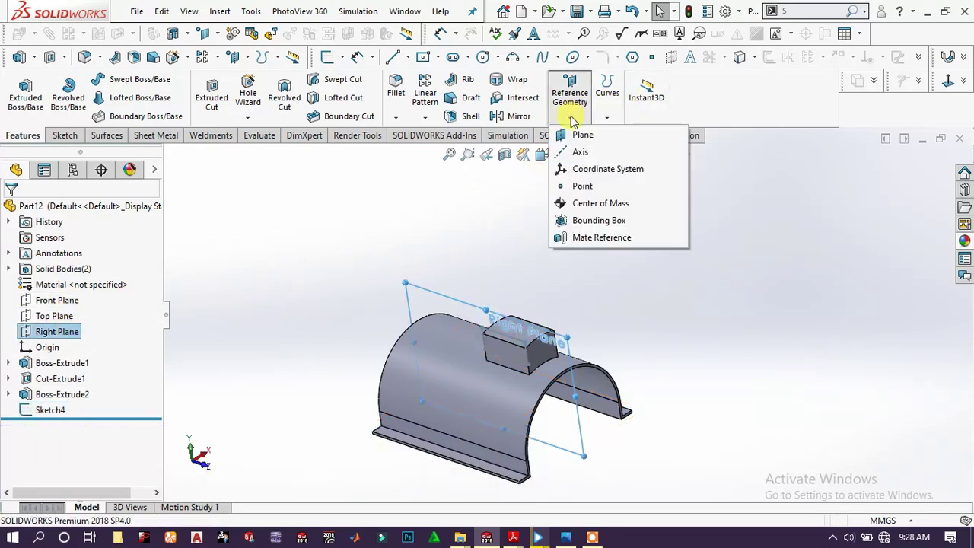
click(573, 135)
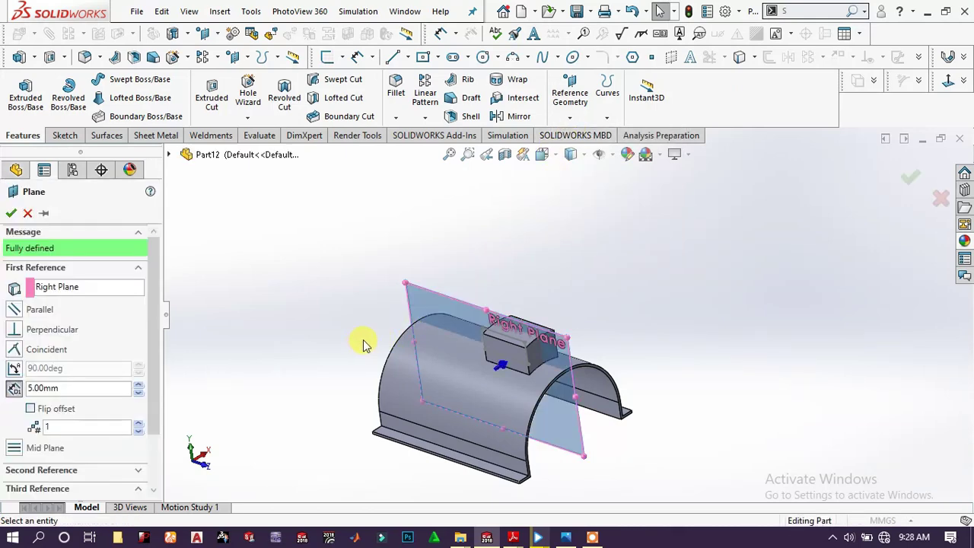
middle_drag(365, 342, 232, 335)
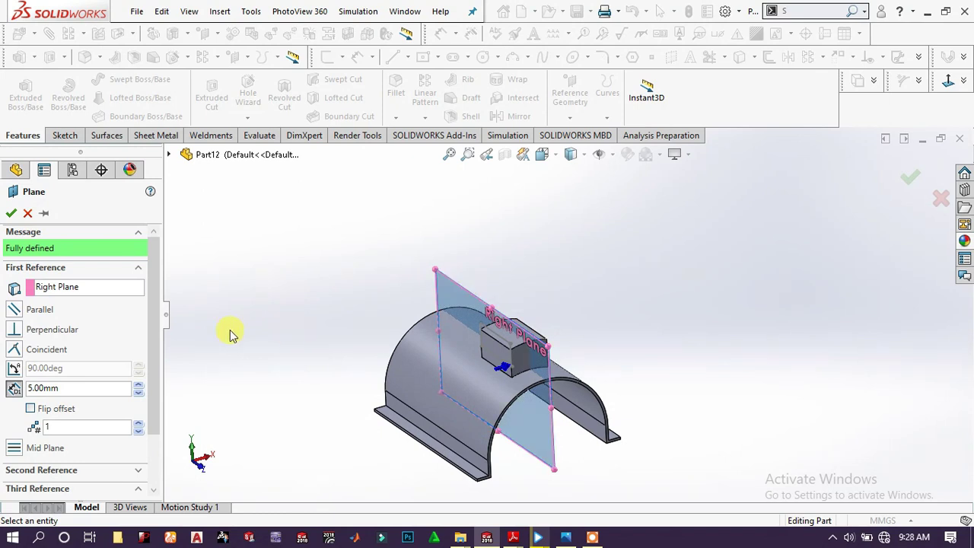
click(32, 409)
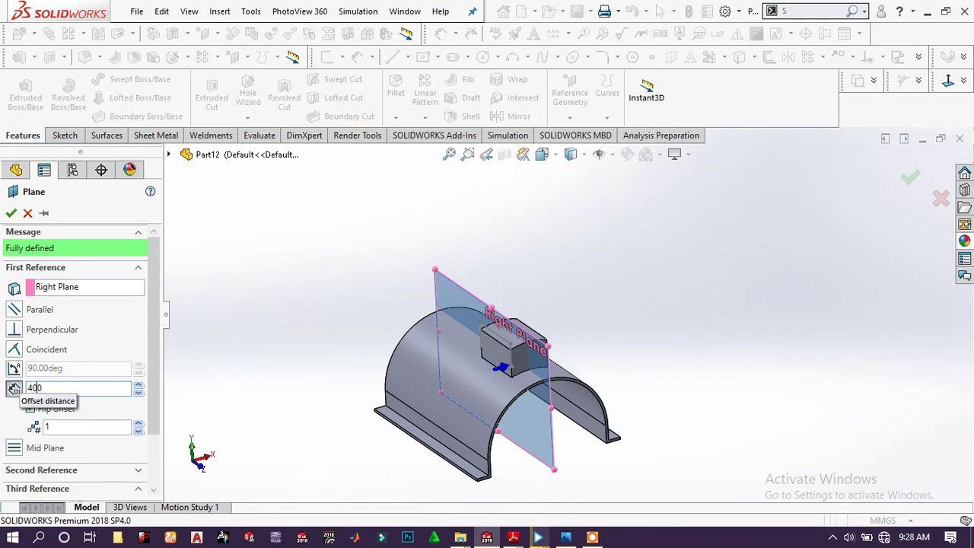
text(400)
key(Return)
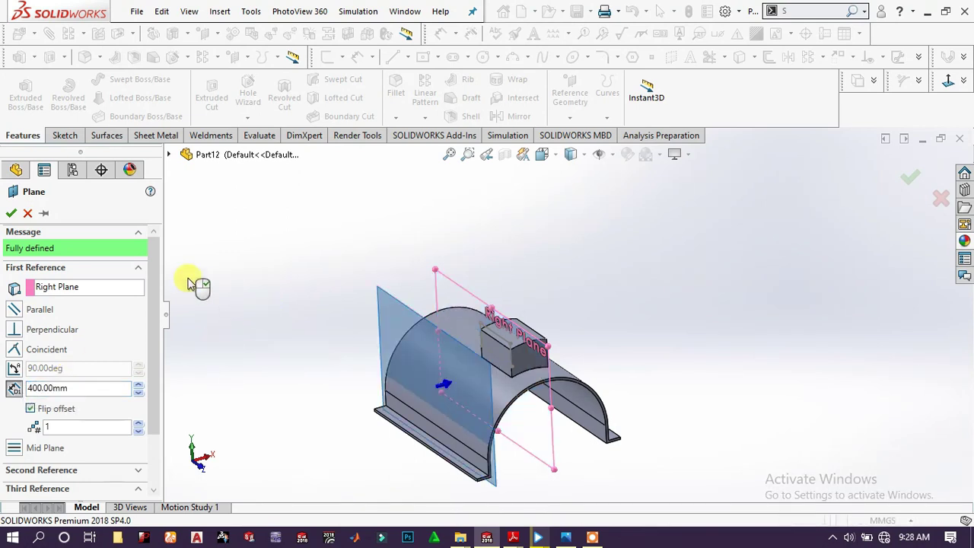
click(15, 214)
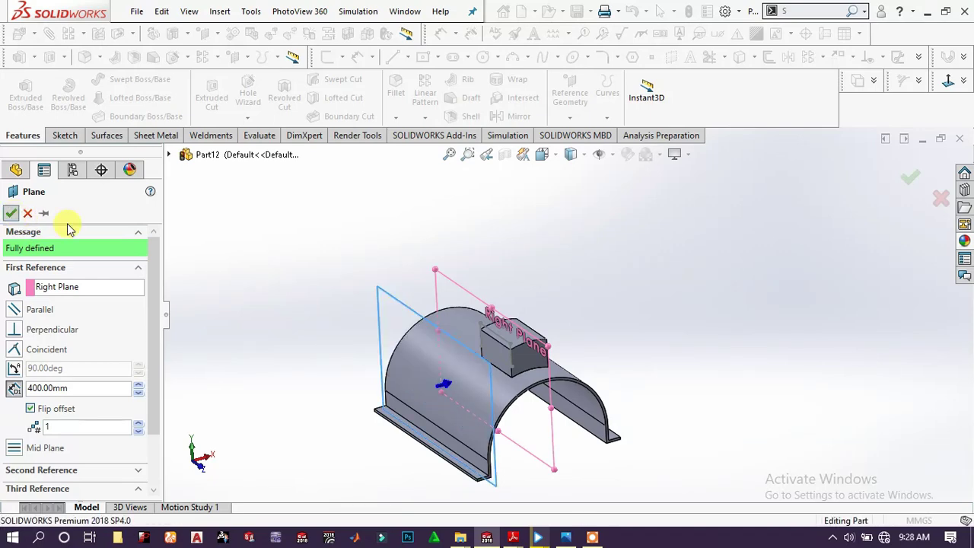
click(391, 322)
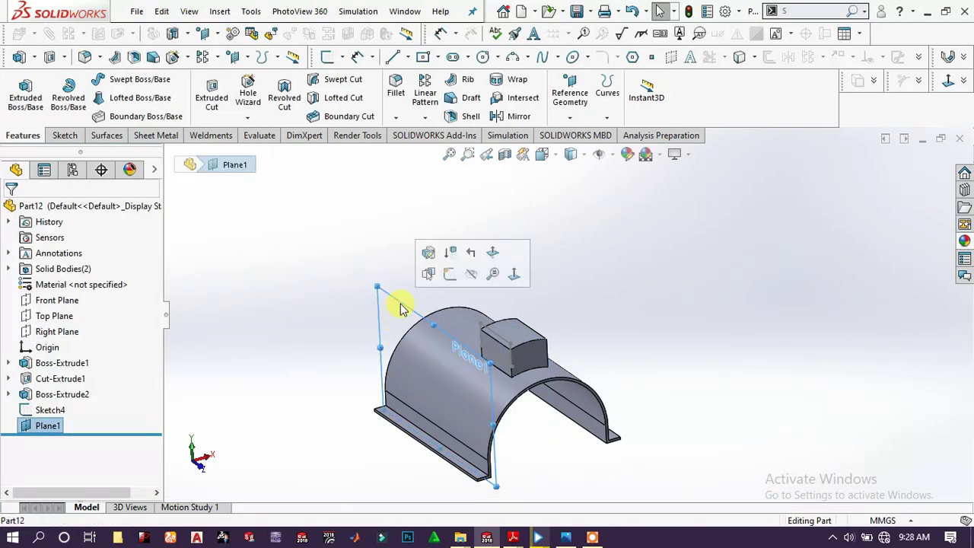
Draw a centre rectangle in a new Plane1 sketch and drag its centre above the boss block.
click(450, 270)
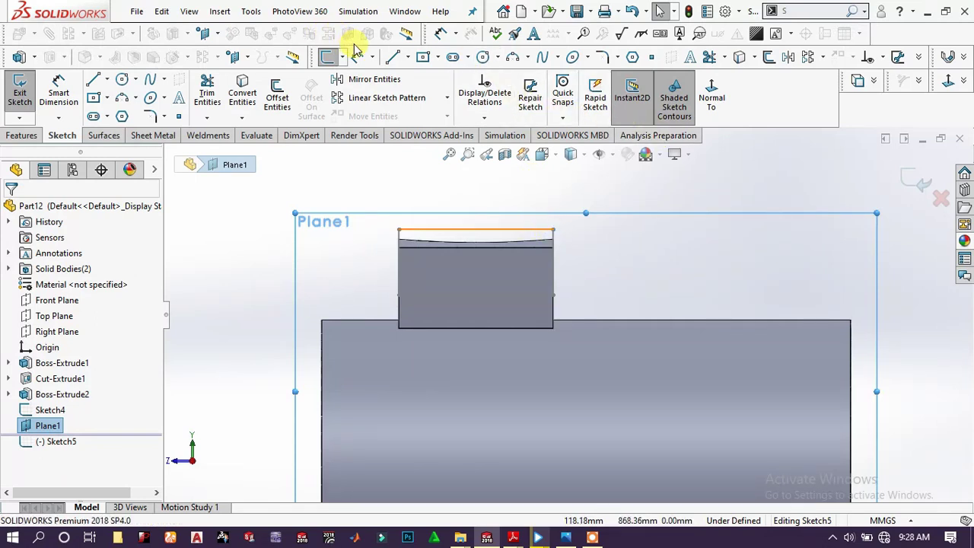
click(96, 99)
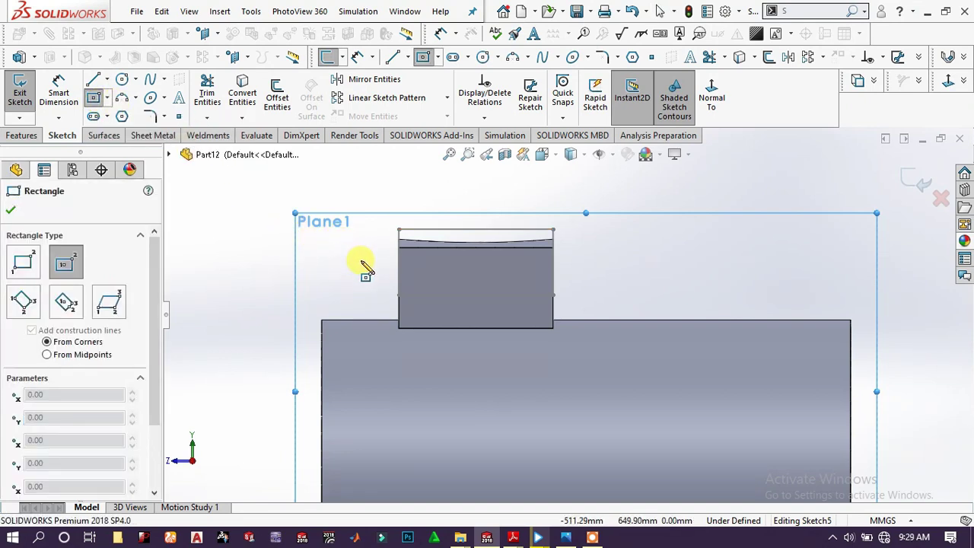
click(363, 262)
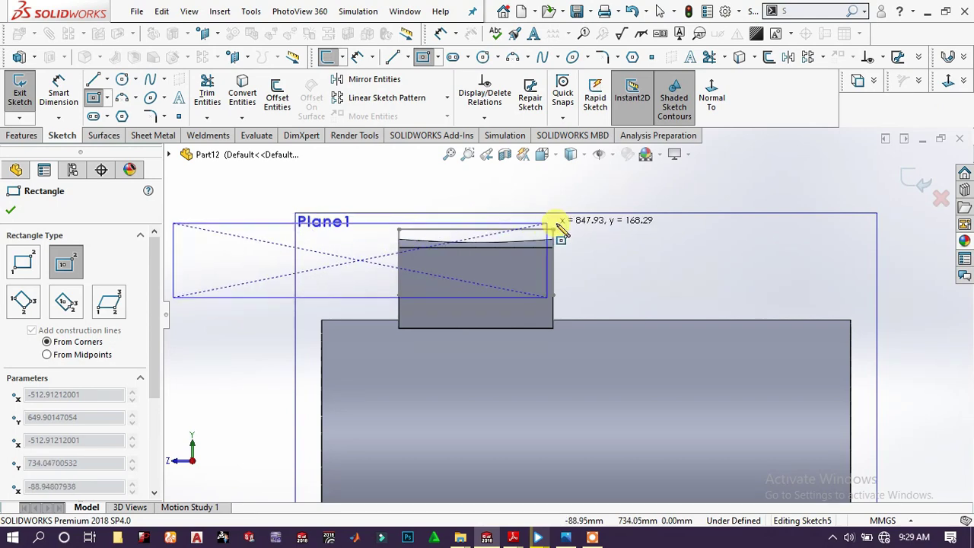
click(612, 235)
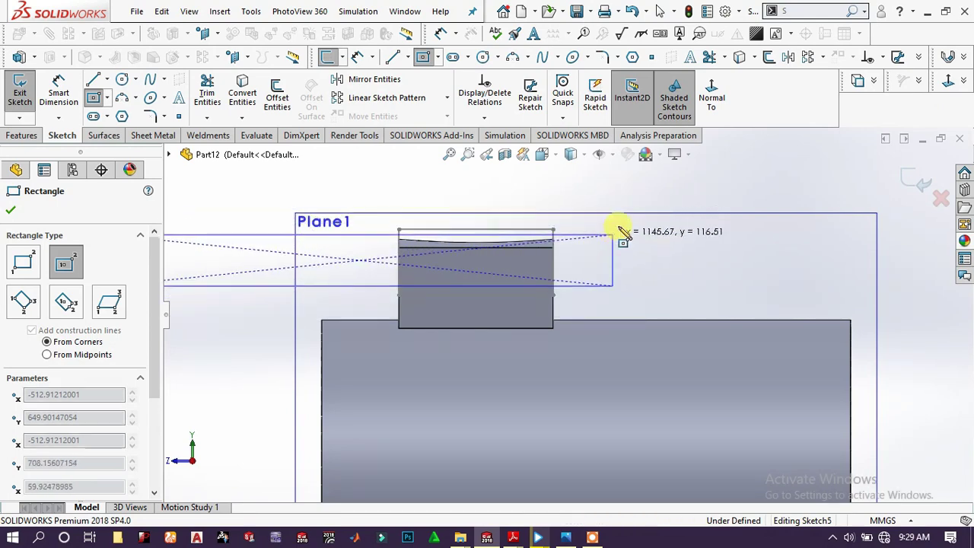
right_click(671, 208)
click(691, 216)
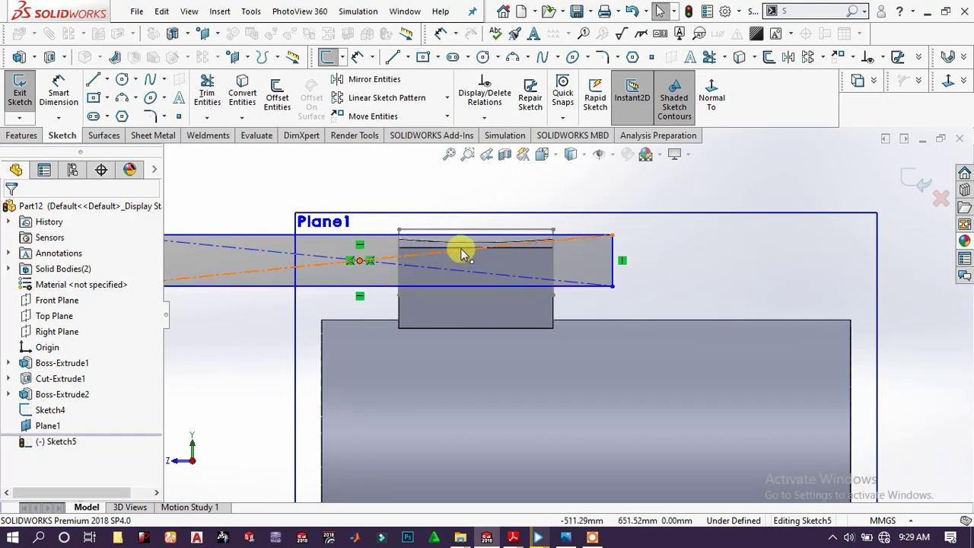
mouse_move(461, 248)
mouse_down()
mouse_move(509, 254)
mouse_move(489, 242)
mouse_move(484, 211)
mouse_up()
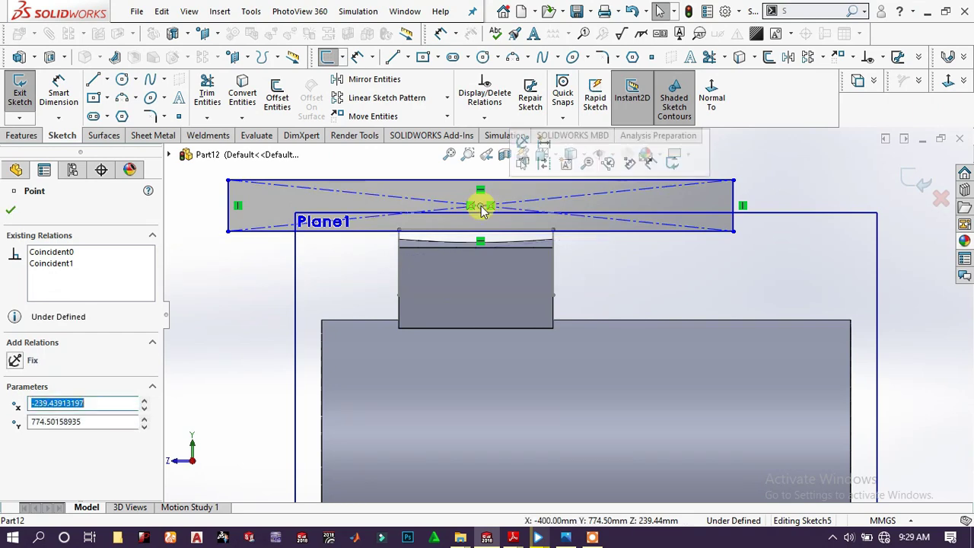
click(586, 260)
scroll(586, 260, up, 3)
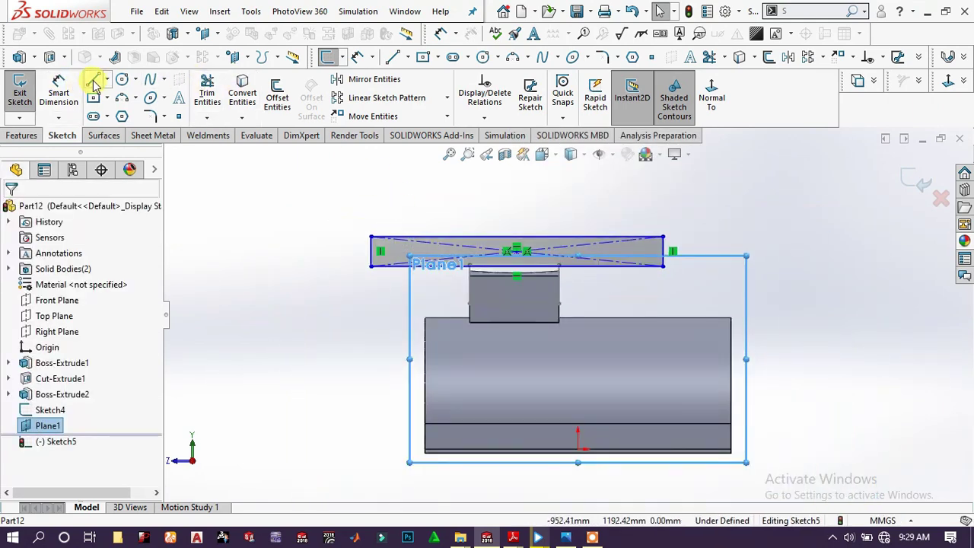
Draw a vertical line from the boss's top edge up past the rectangle.
key(l)
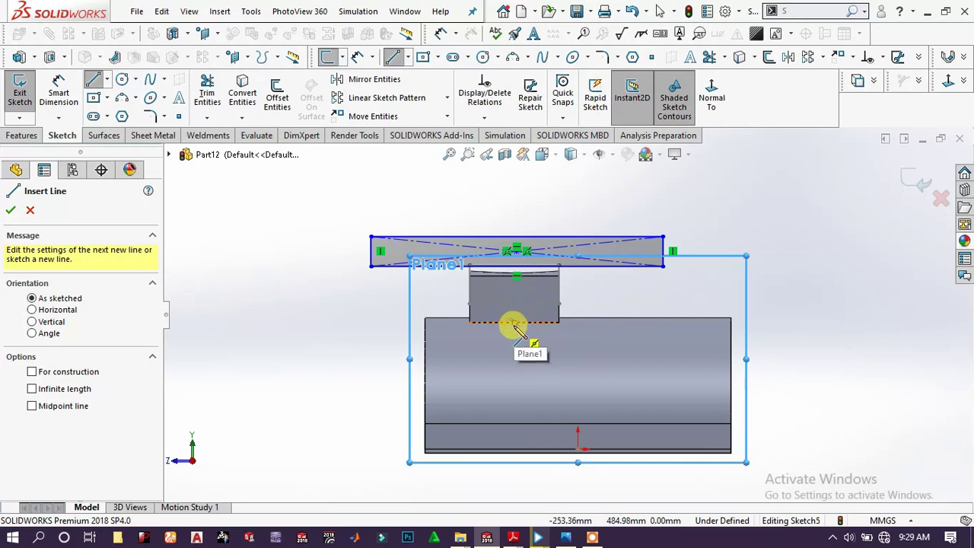
click(515, 323)
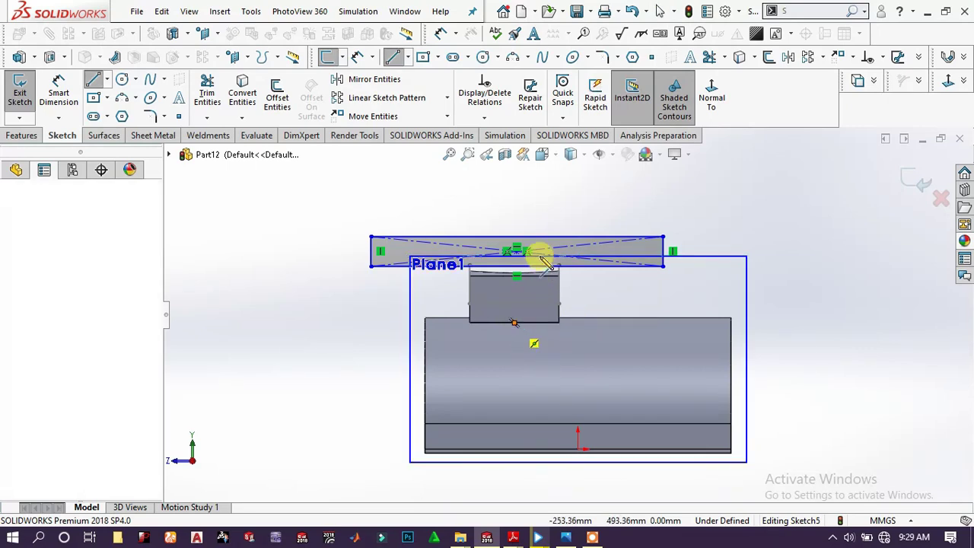
click(515, 205)
right_click(550, 198)
click(574, 206)
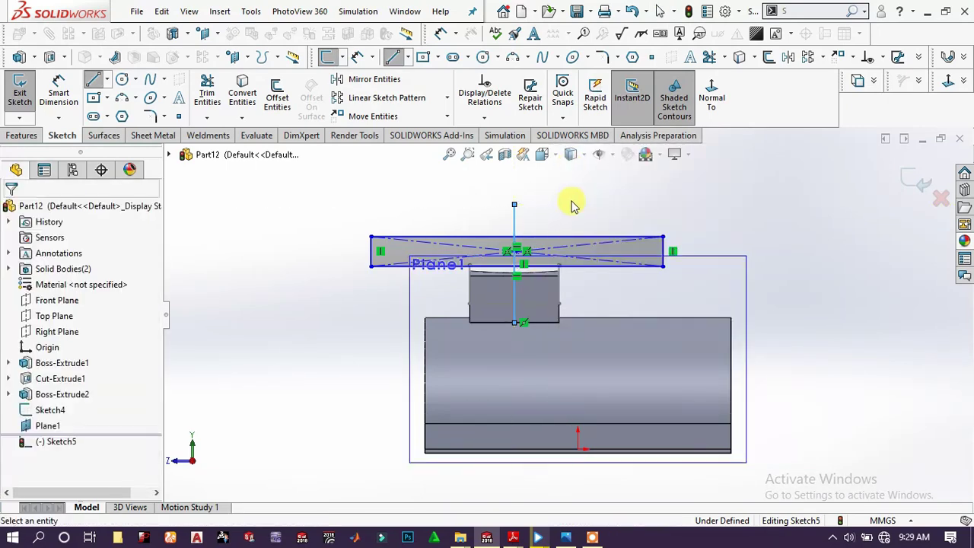
scroll(528, 251, down, 5)
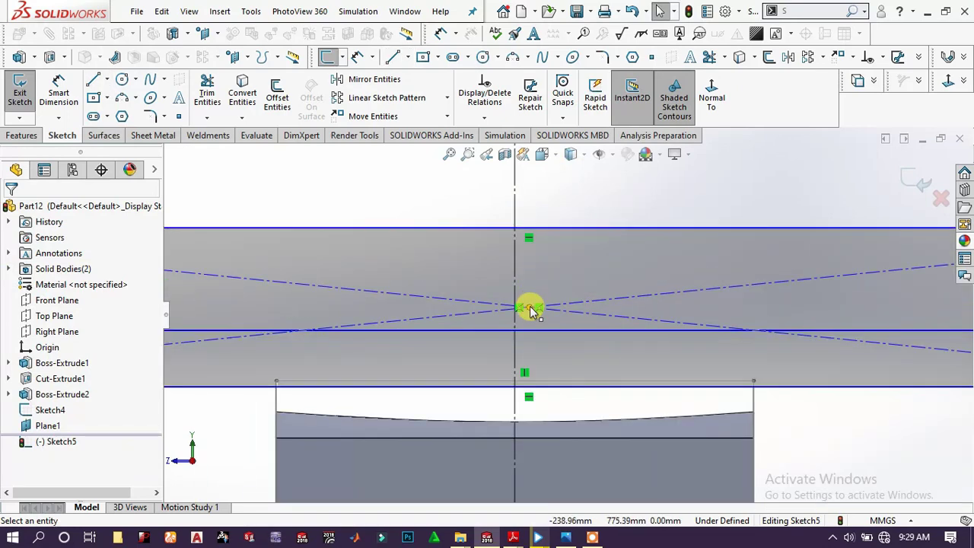
Make the rectangle's centre point coincident with the vertical line.
click(517, 298)
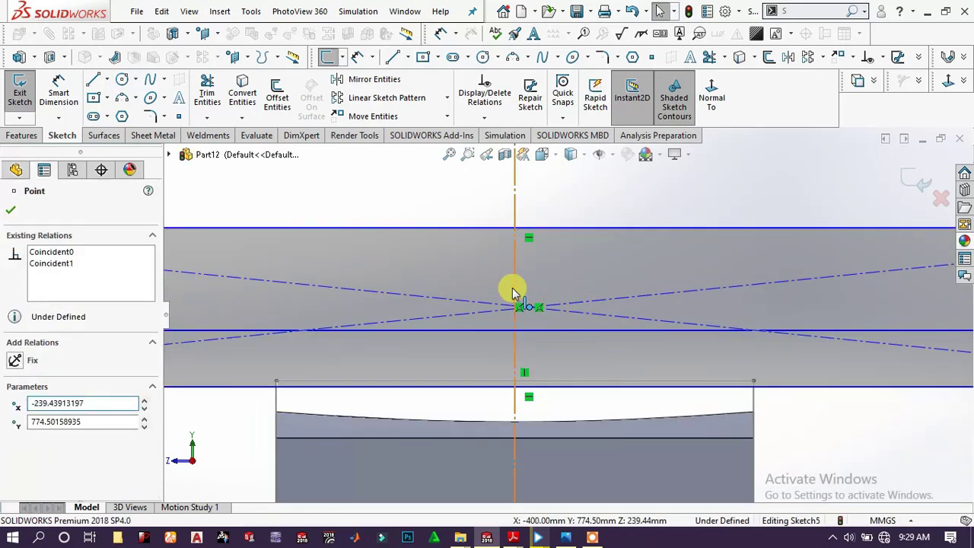
ctrl+click(544, 228)
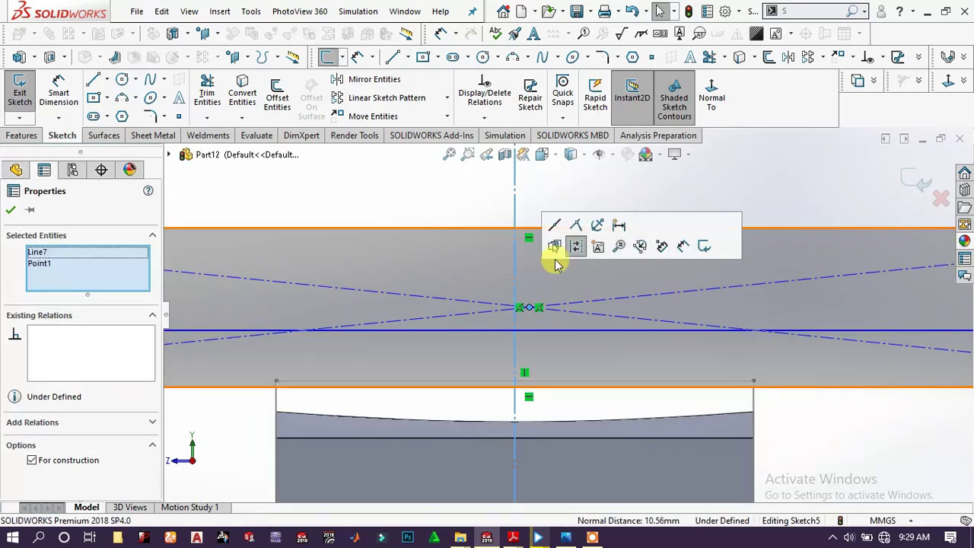
click(575, 226)
click(473, 228)
scroll(535, 287, up, 2)
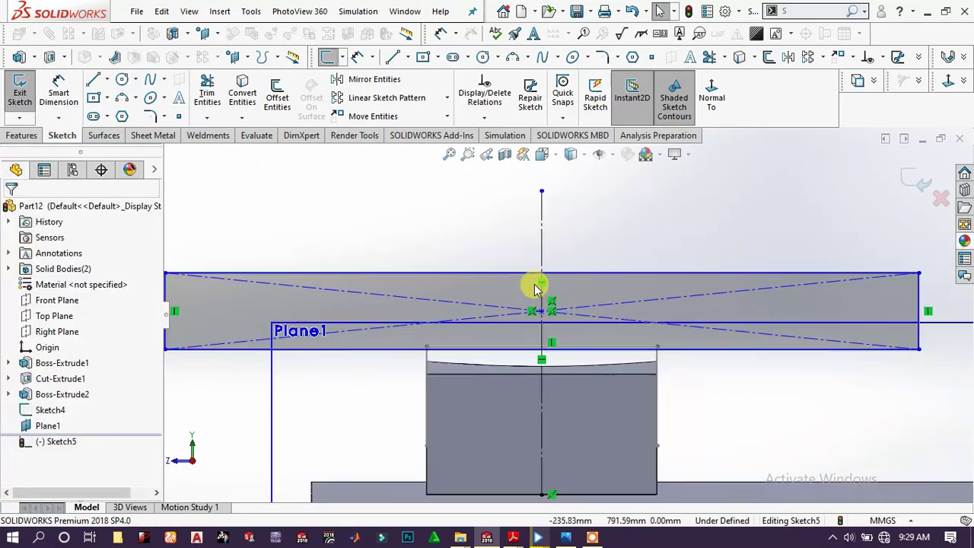
scroll(534, 286, up, 3)
scroll(583, 331, down, 2)
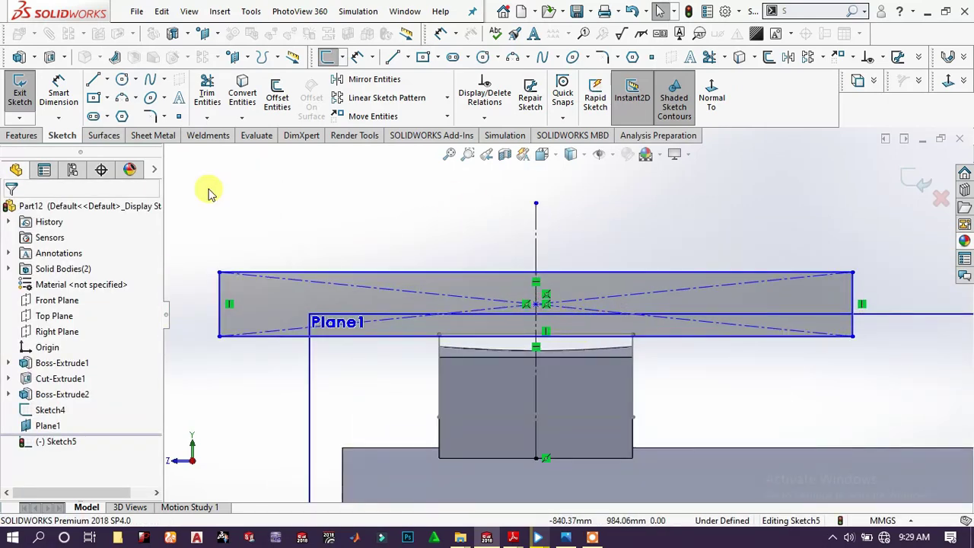
Dimension the rectangle 40 mm tall and 550 mm wide.
click(59, 92)
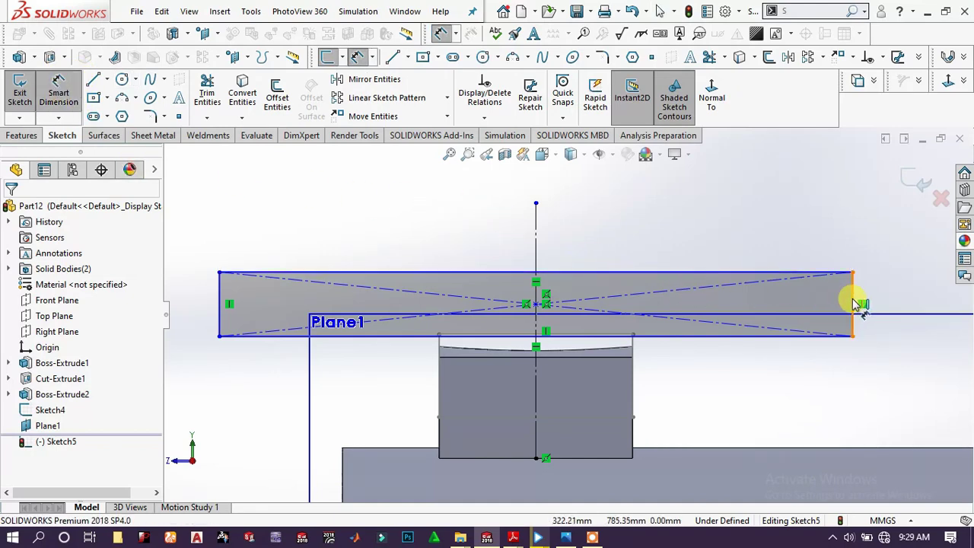
click(897, 290)
click(913, 293)
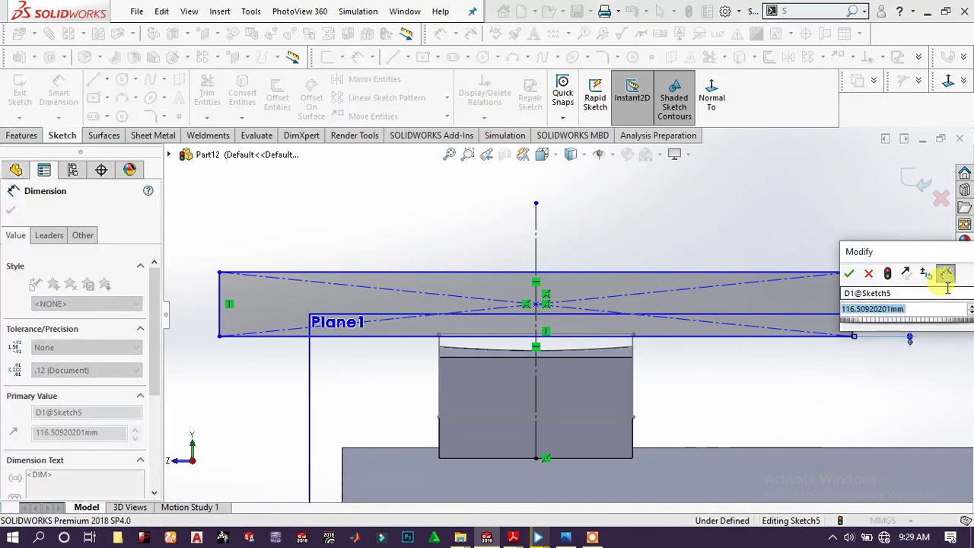
text(40)
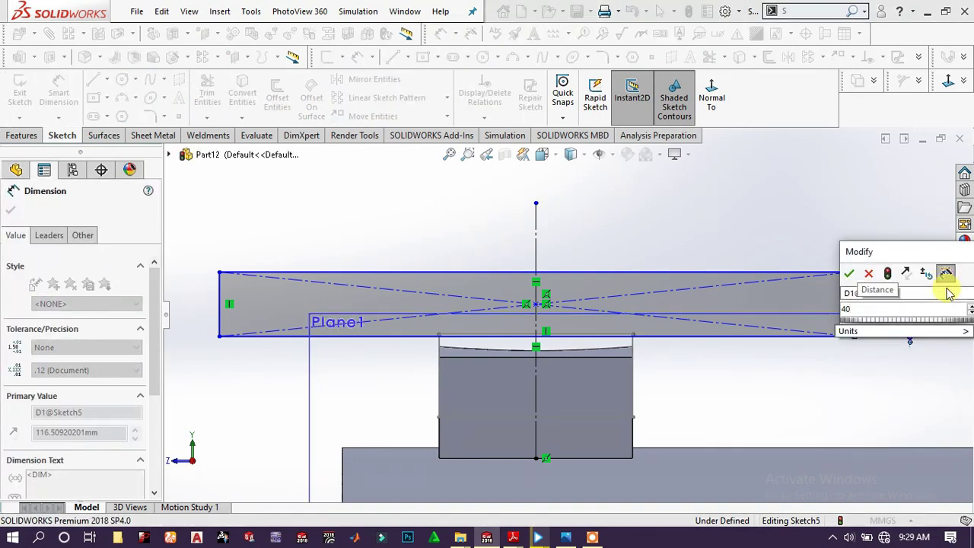
key(Return)
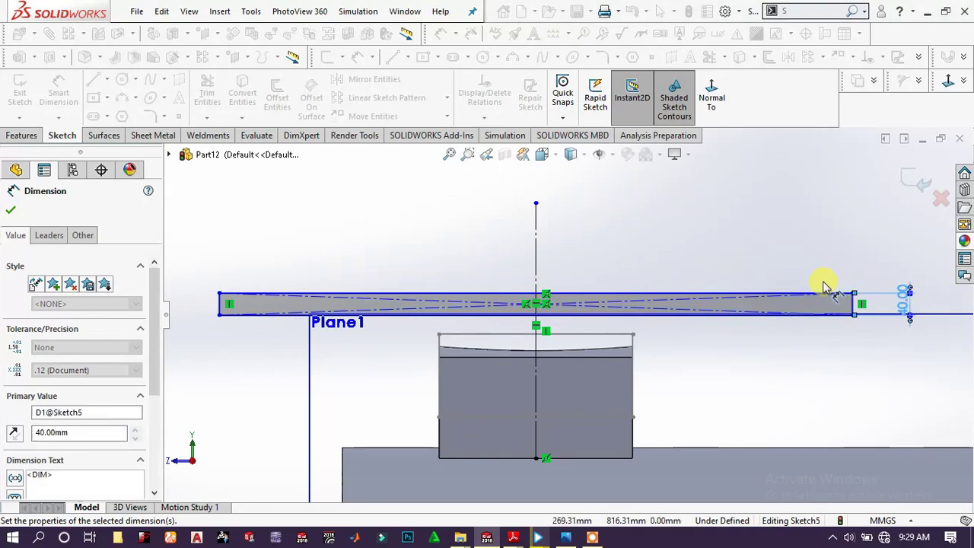
click(773, 296)
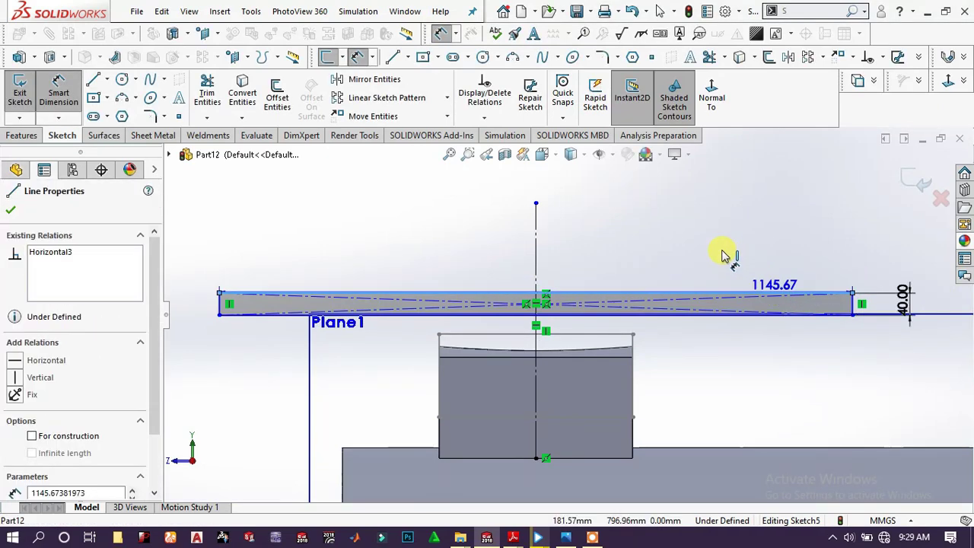
click(715, 254)
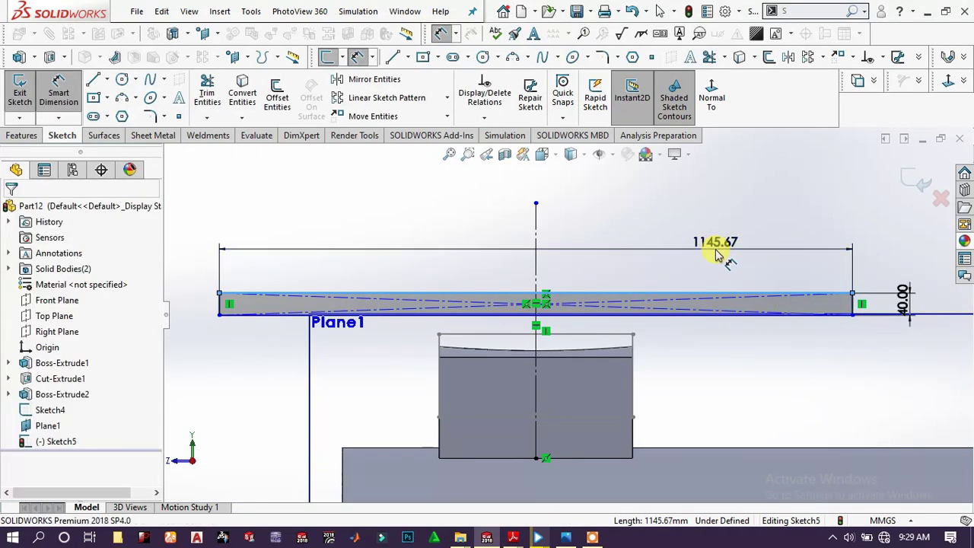
key(Escape)
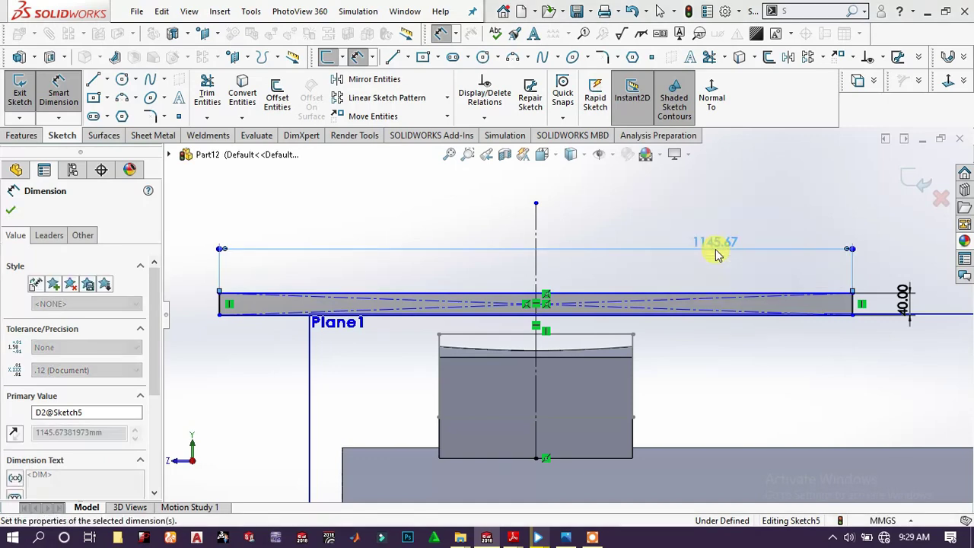
click(815, 282)
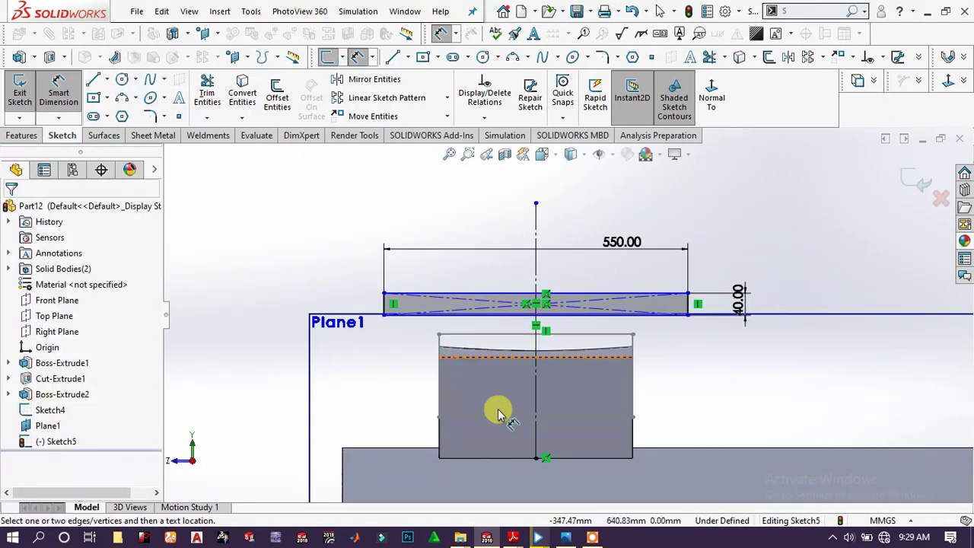
Set a 115 mm offset from the boss's side point to the rectangle's bottom edge, then exit the sketch.
click(440, 420)
click(426, 321)
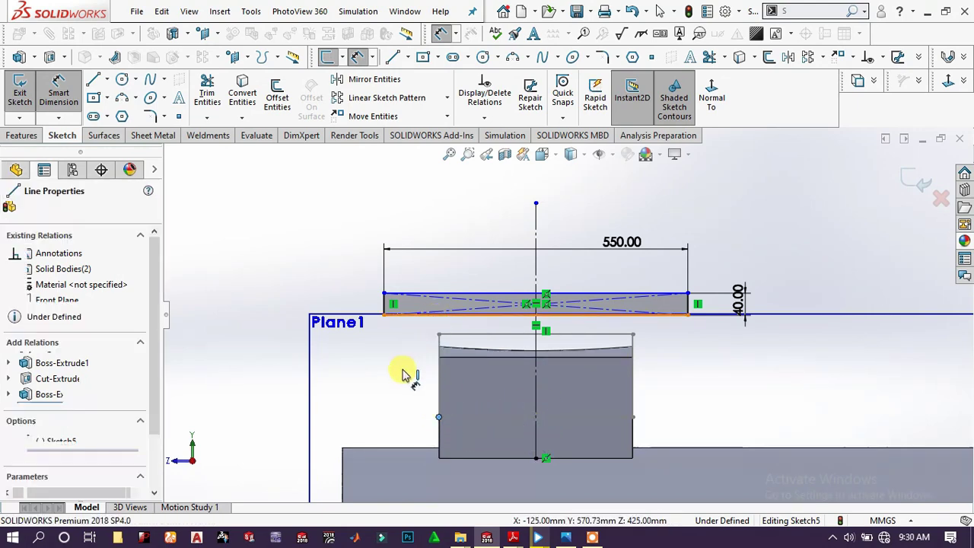
click(401, 387)
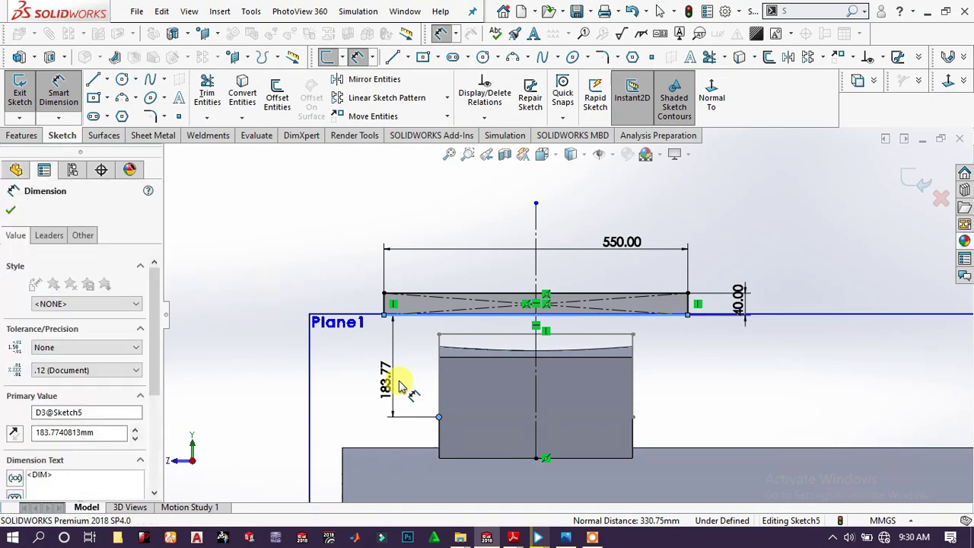
text(115)
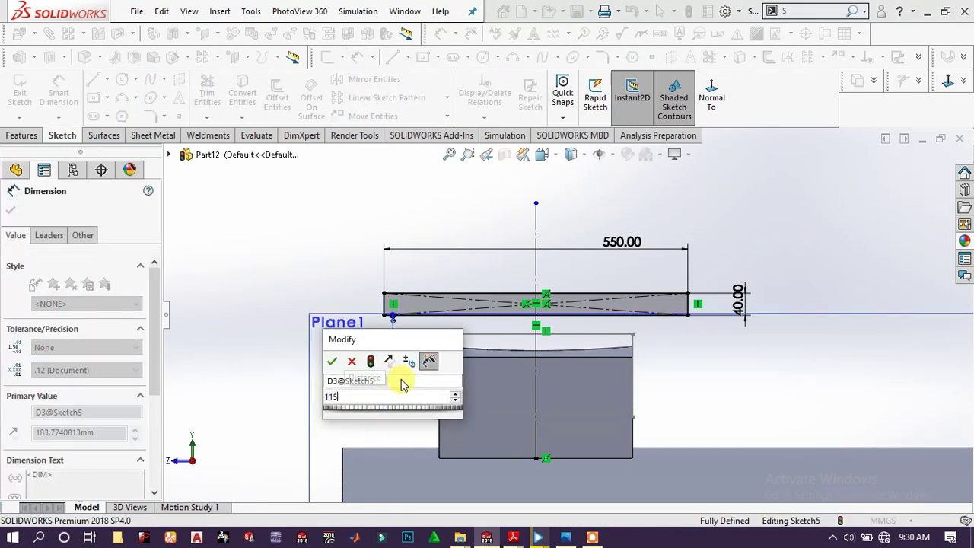
key(Return)
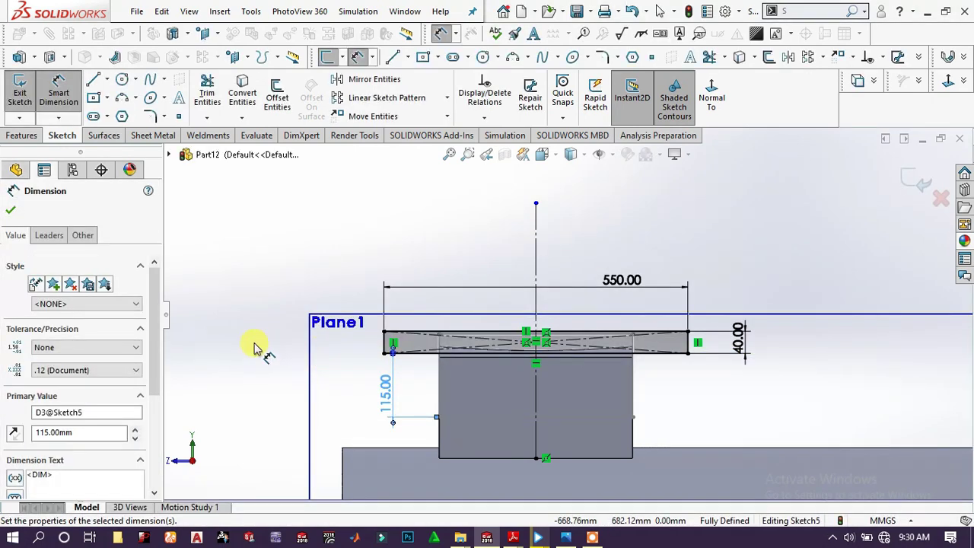
click(257, 343)
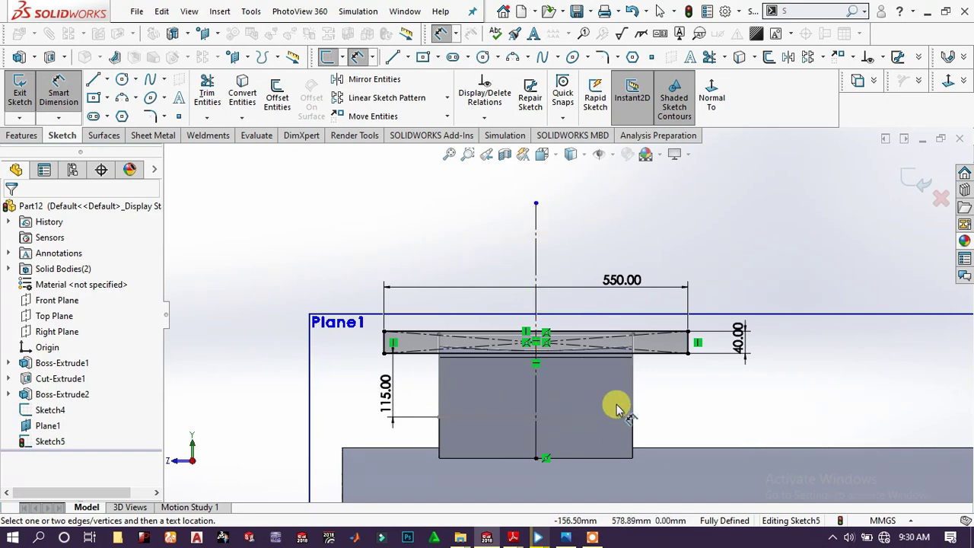
click(917, 185)
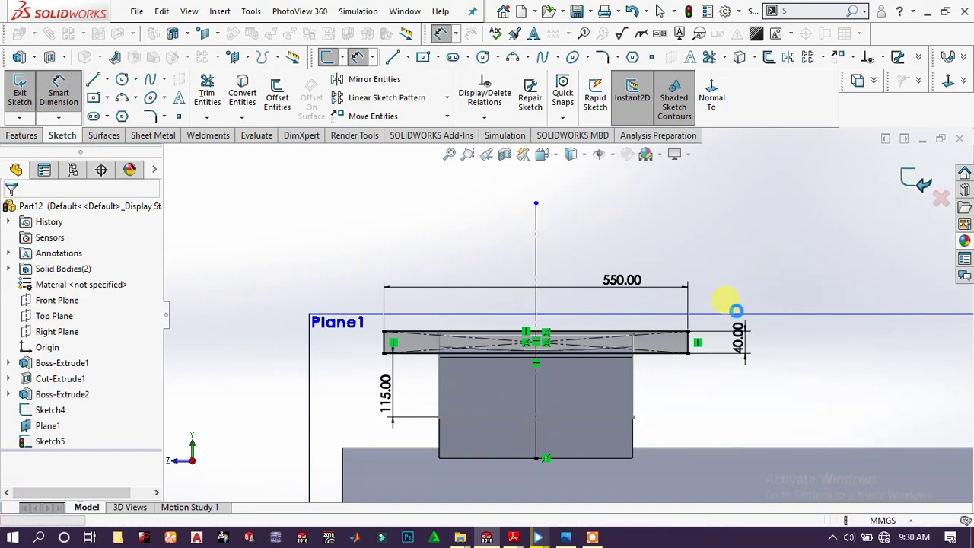
Orbit and zoom to an angled 3D view of the part and the rectangle sketch.
click(754, 320)
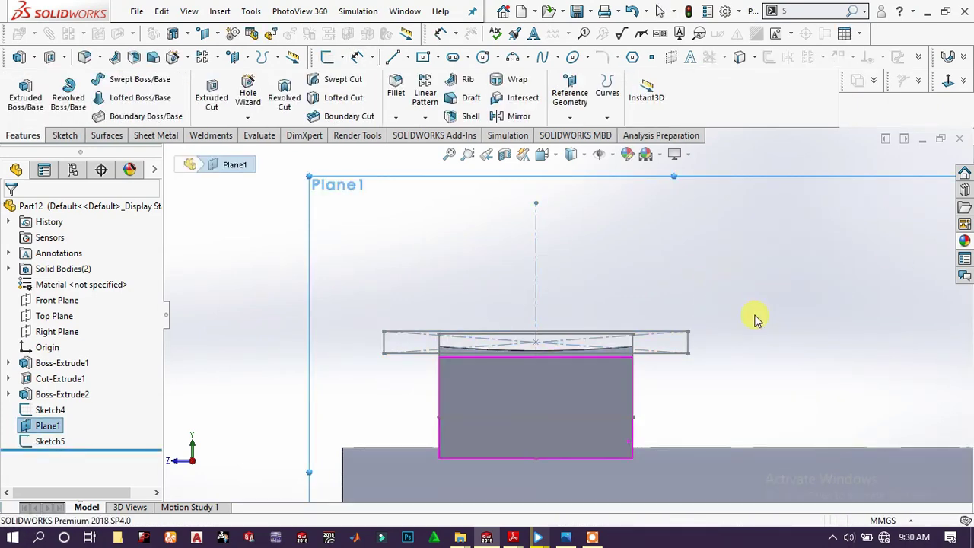
middle_drag(754, 319, 489, 298)
scroll(687, 409, down, 2)
scroll(555, 333, down, 2)
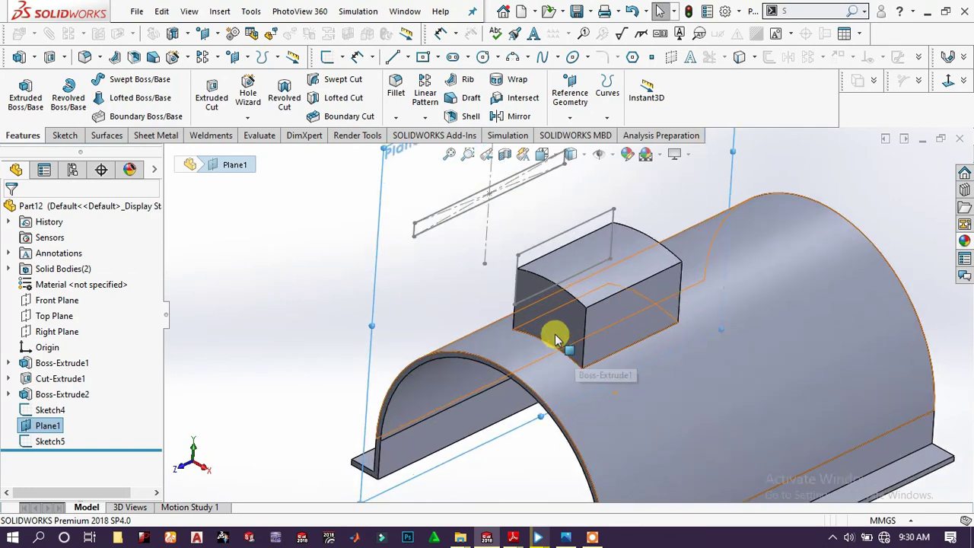
scroll(555, 332, down, 2)
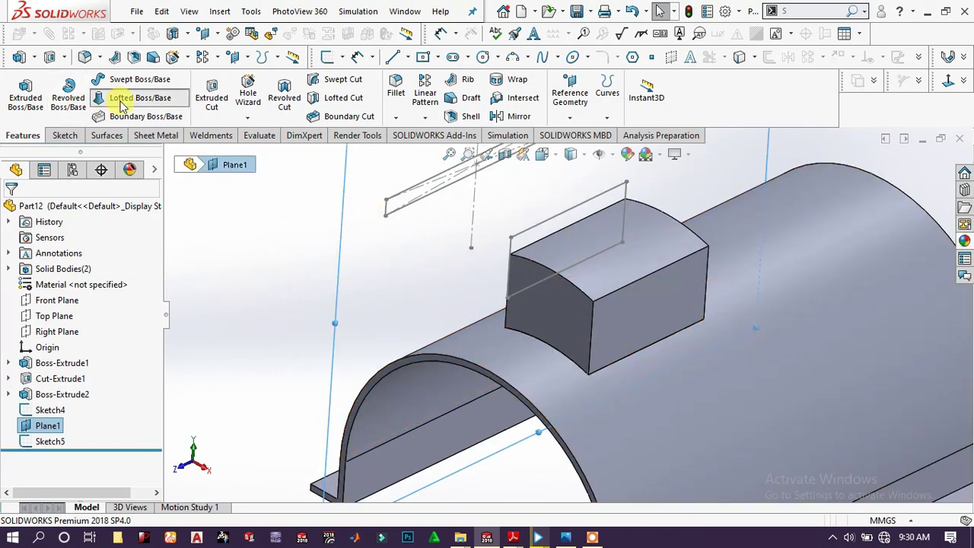
Loft a solid between the rectangle sketch (Sketch5) and Sketch4.
click(175, 102)
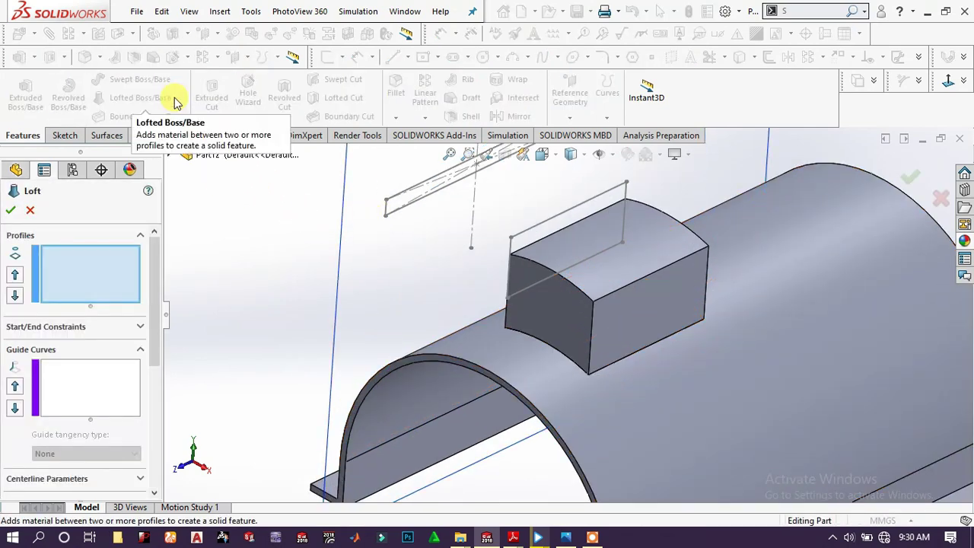
click(386, 218)
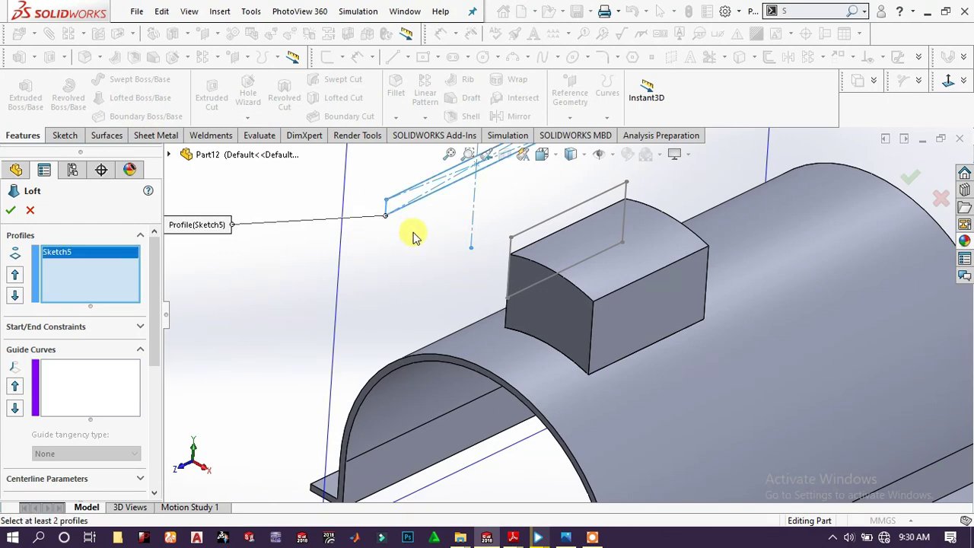
click(506, 297)
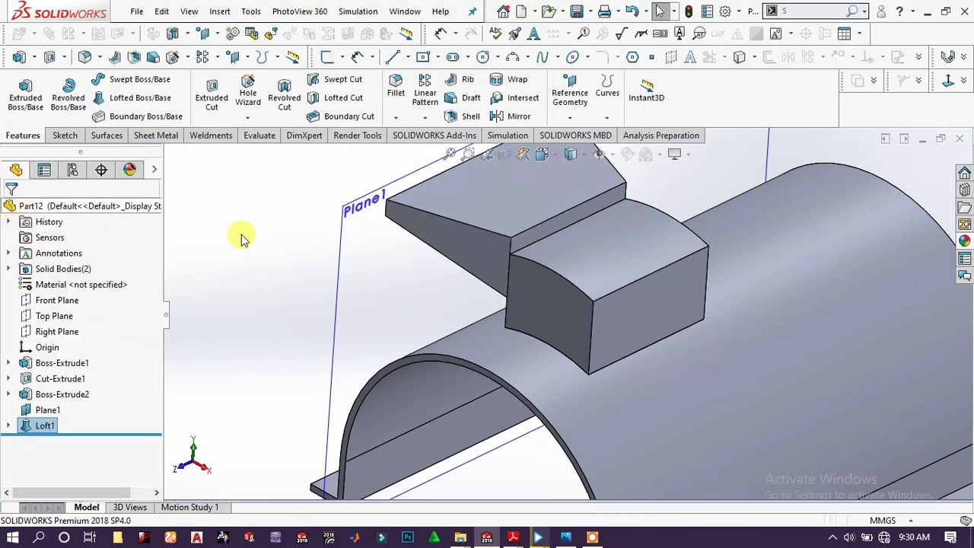
key(f)
Hide Plane1 and orbit to inspect the new loft from above.
click(449, 294)
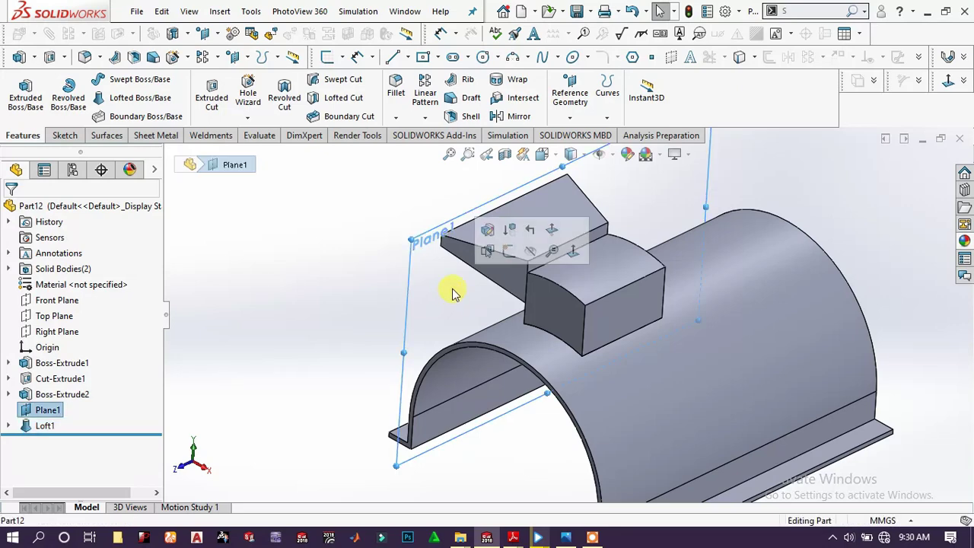
click(530, 254)
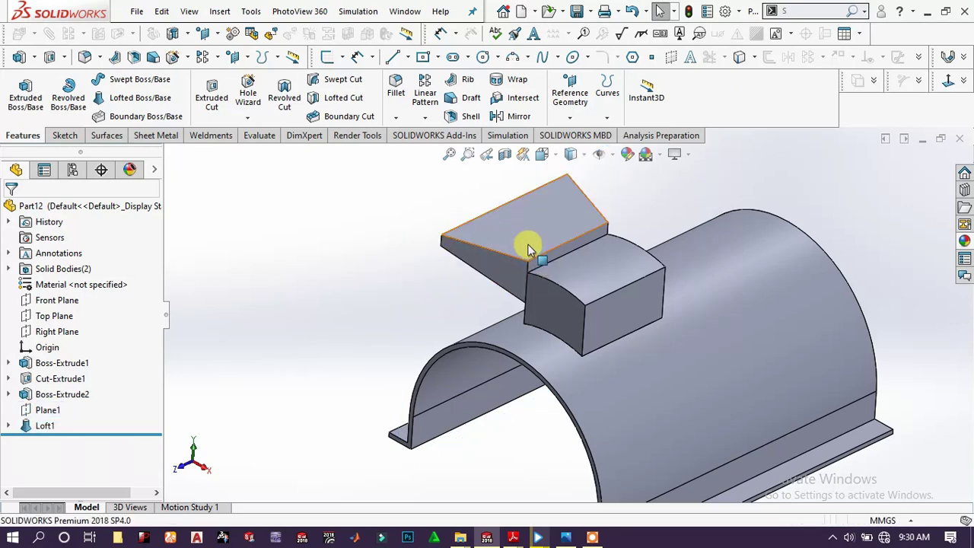
middle_drag(273, 262, 700, 426)
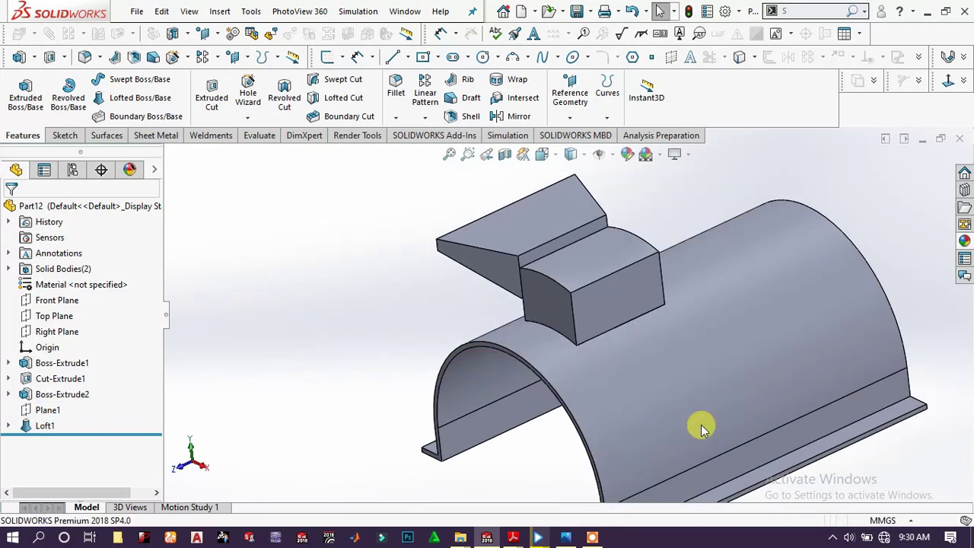
scroll(674, 409, down, 5)
middle_drag(662, 376, 604, 224)
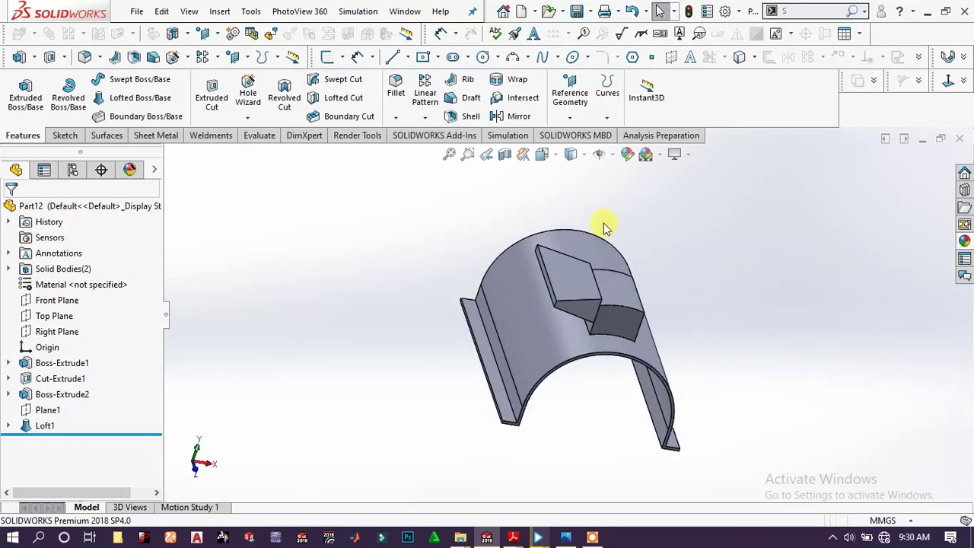
scroll(591, 348, up, 6)
middle_drag(587, 306, 556, 278)
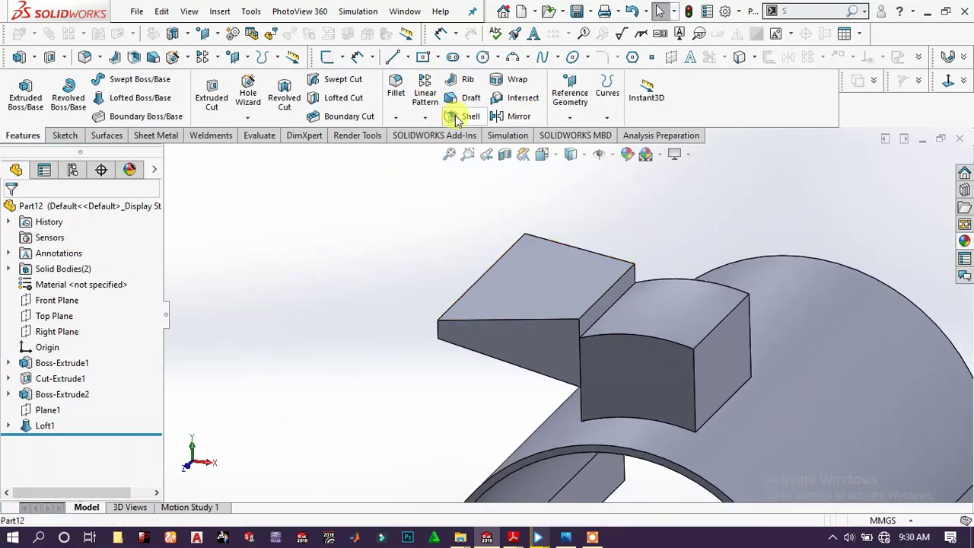
Shell the loft with 5 mm walls, removing its top face.
click(464, 115)
click(539, 269)
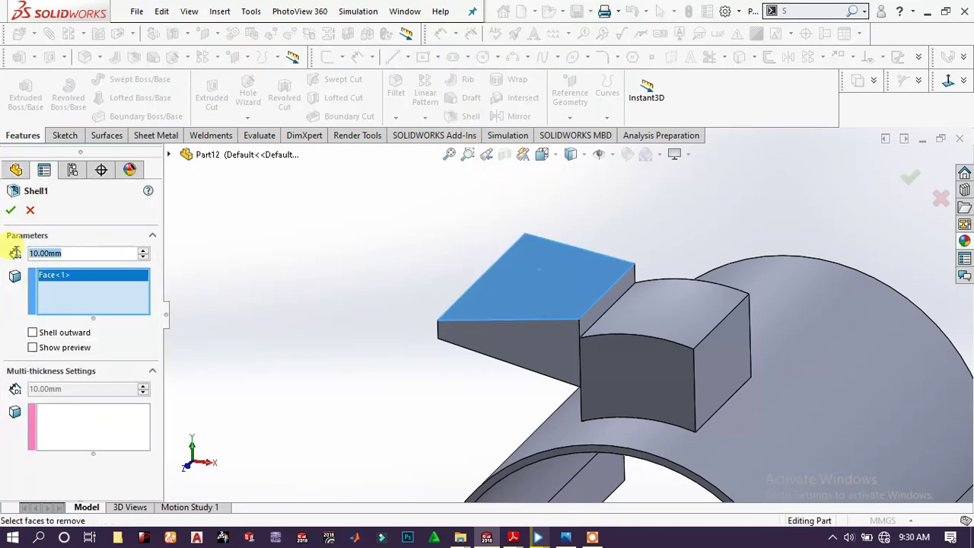
text(5)
key(Return)
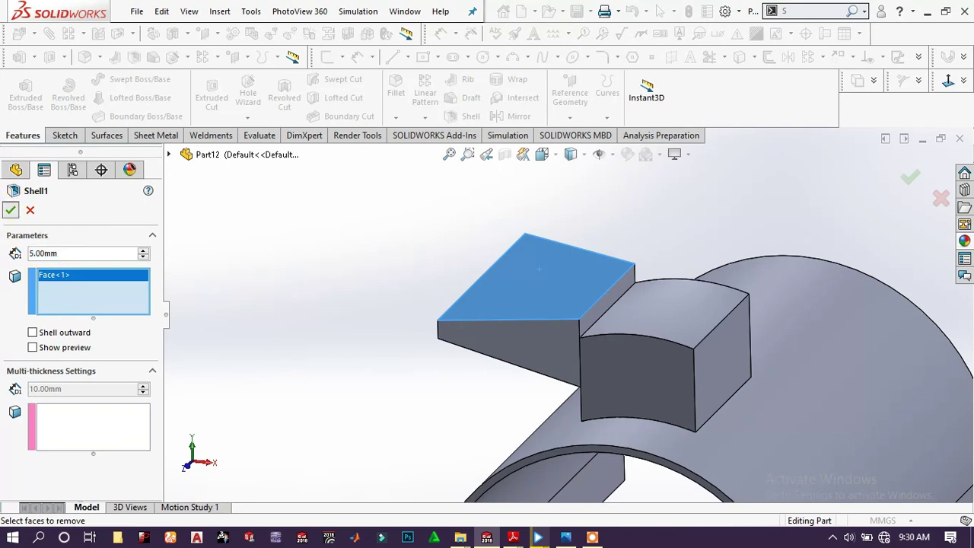
click(12, 210)
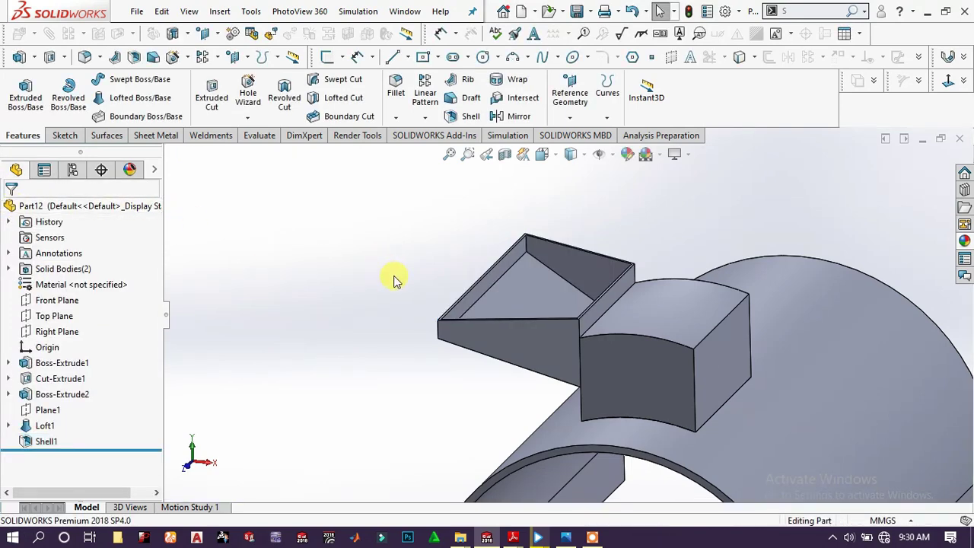
middle_drag(393, 276, 551, 313)
middle_drag(512, 494, 321, 343)
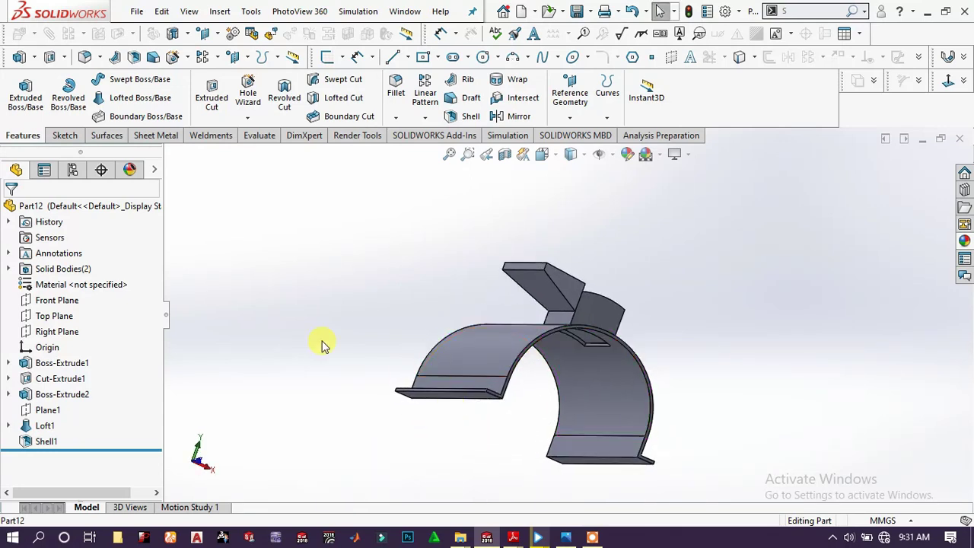
Start a sketch on the Top Plane and switch the display to wireframe.
click(68, 317)
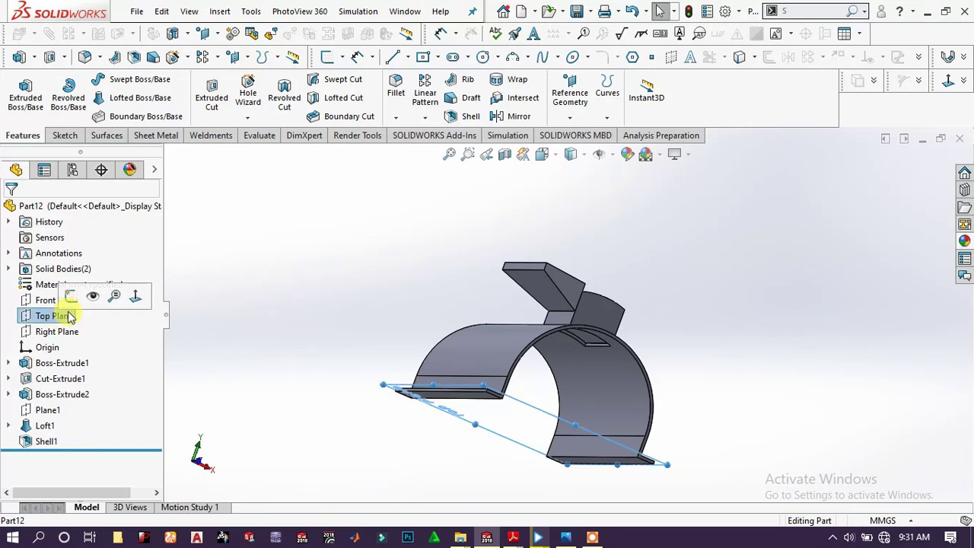
click(72, 299)
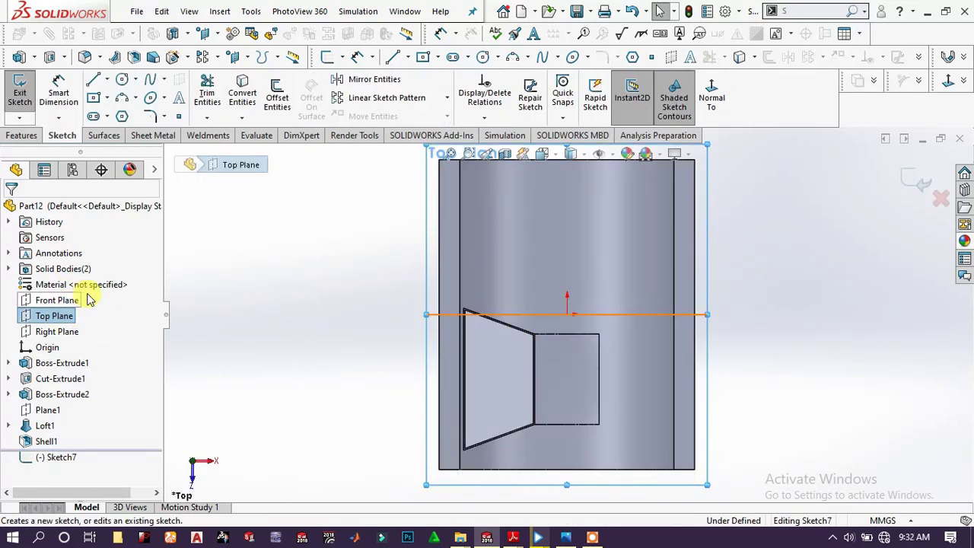
click(585, 156)
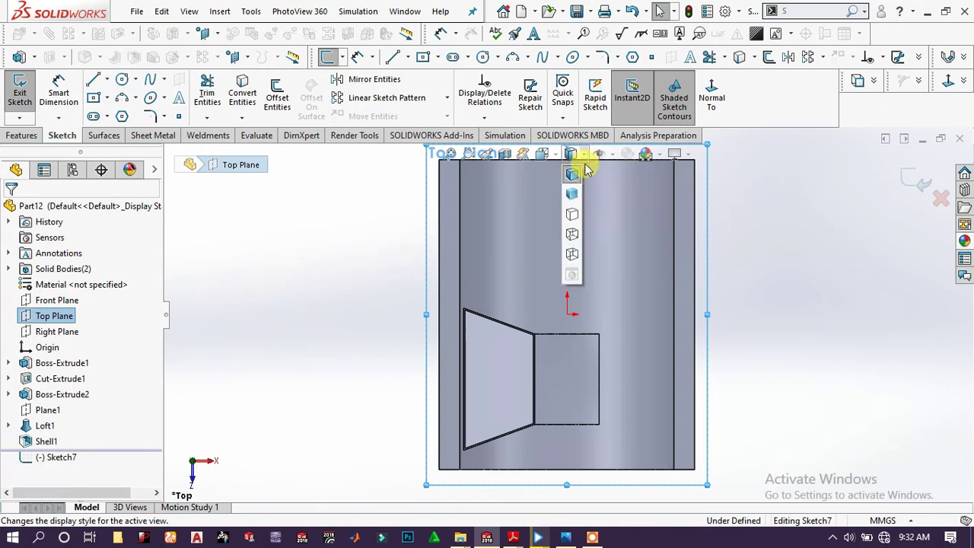
click(575, 258)
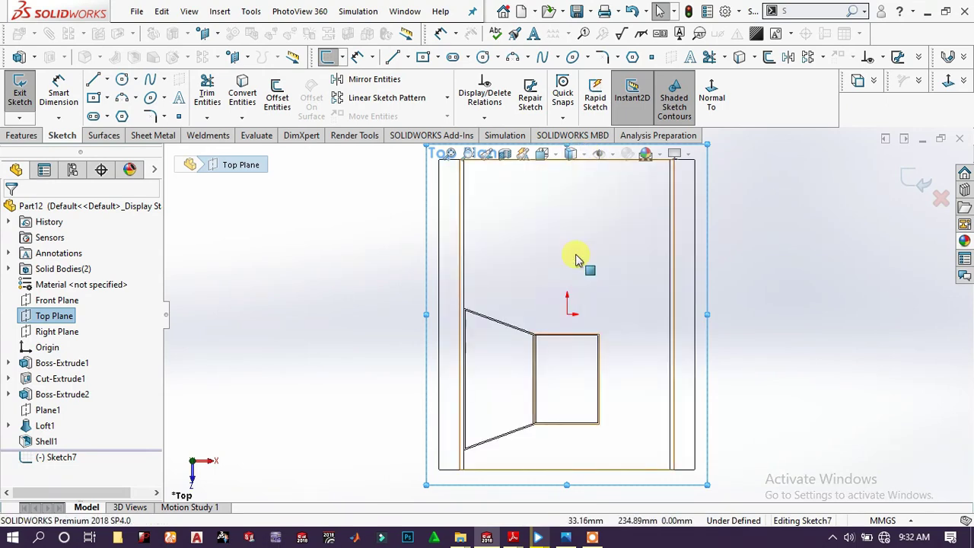
scroll(555, 457, down, 5)
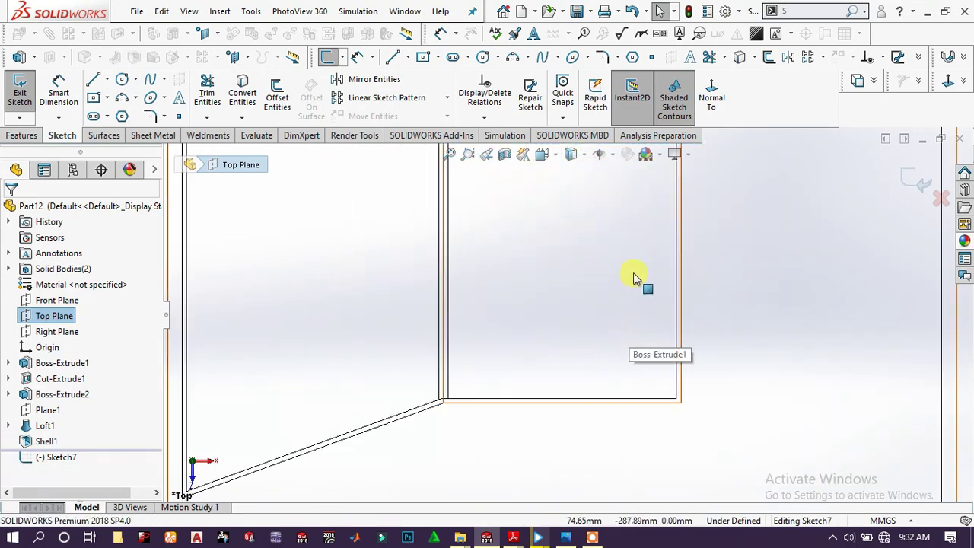
Convert the boss block's four outline edges into sketch lines.
click(476, 403)
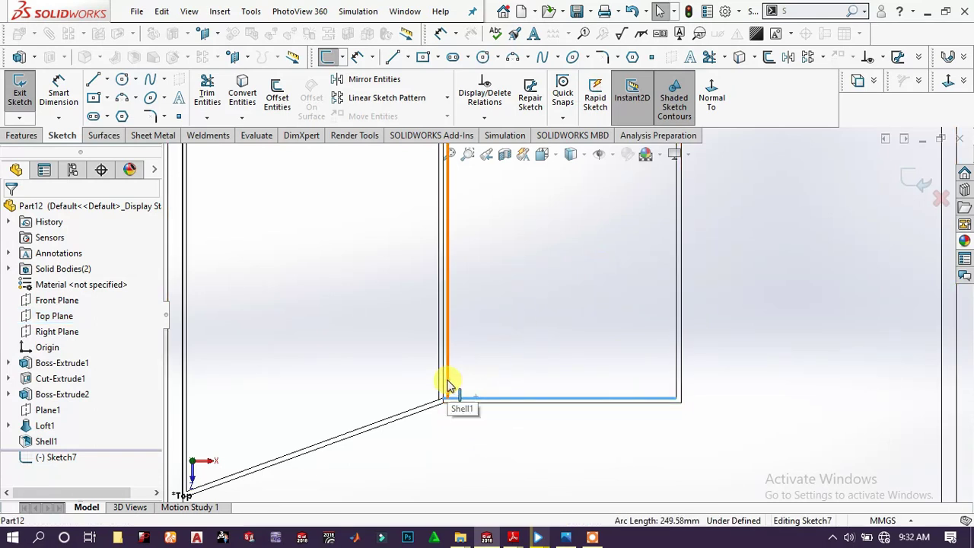
ctrl+click(448, 385)
ctrl+click(678, 352)
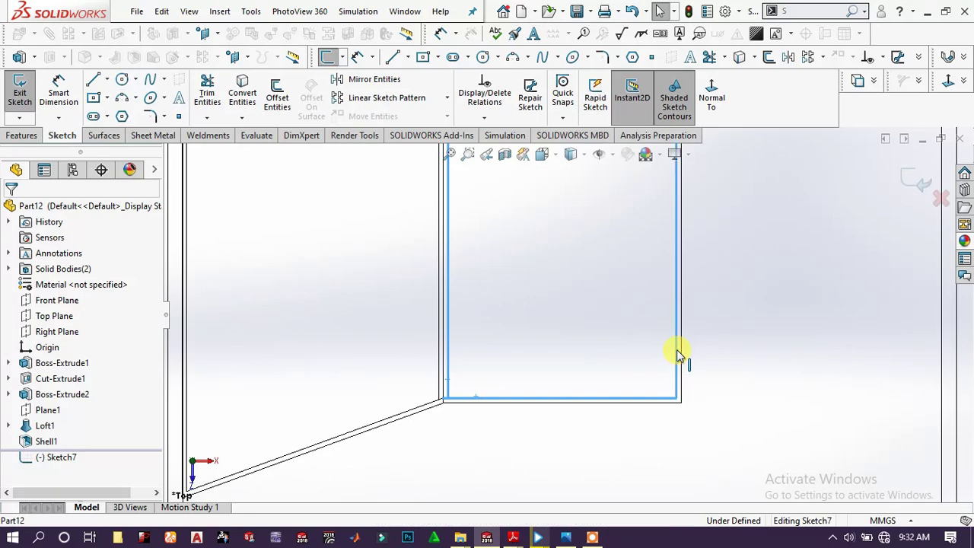
scroll(639, 327, up, 3)
scroll(583, 305, down, 4)
scroll(578, 203, up, 1)
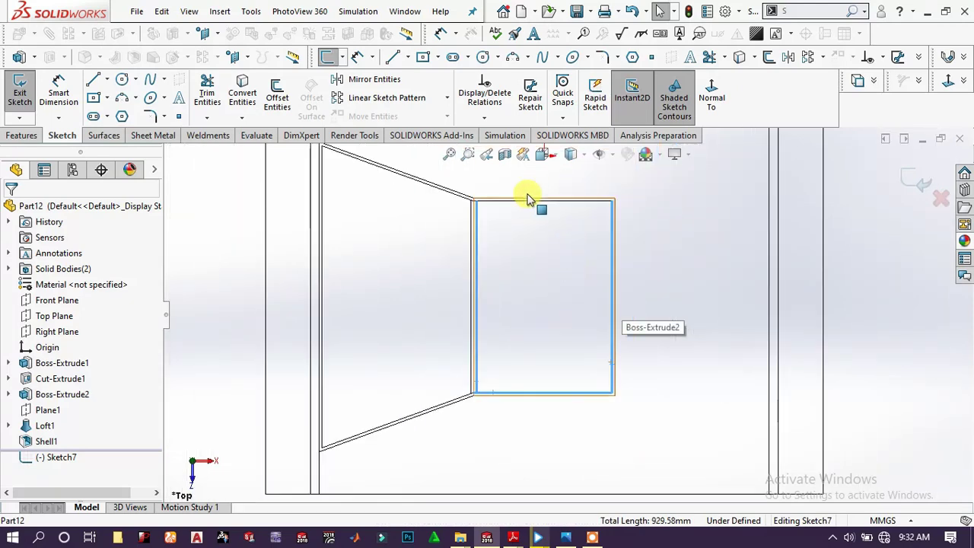
scroll(531, 206, down, 1)
ctrl+click(537, 219)
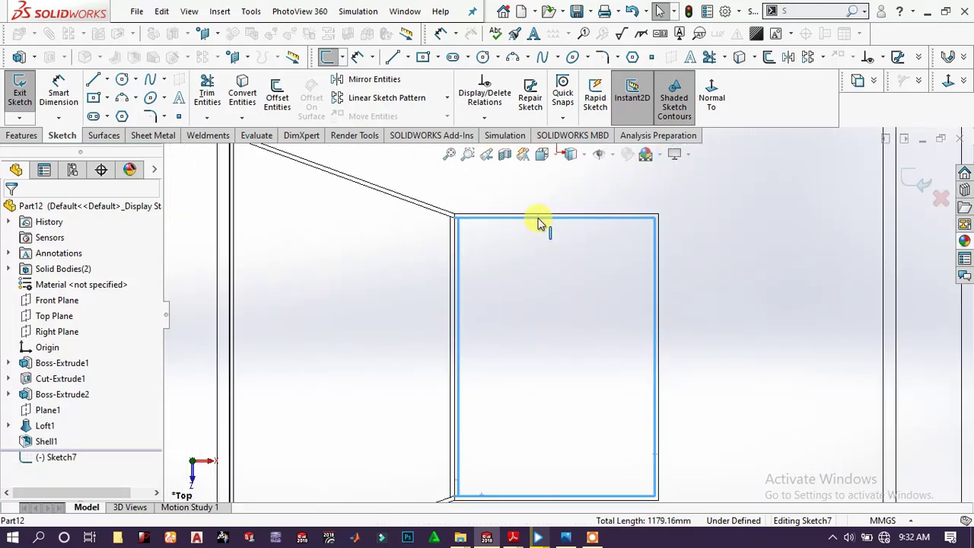
click(242, 92)
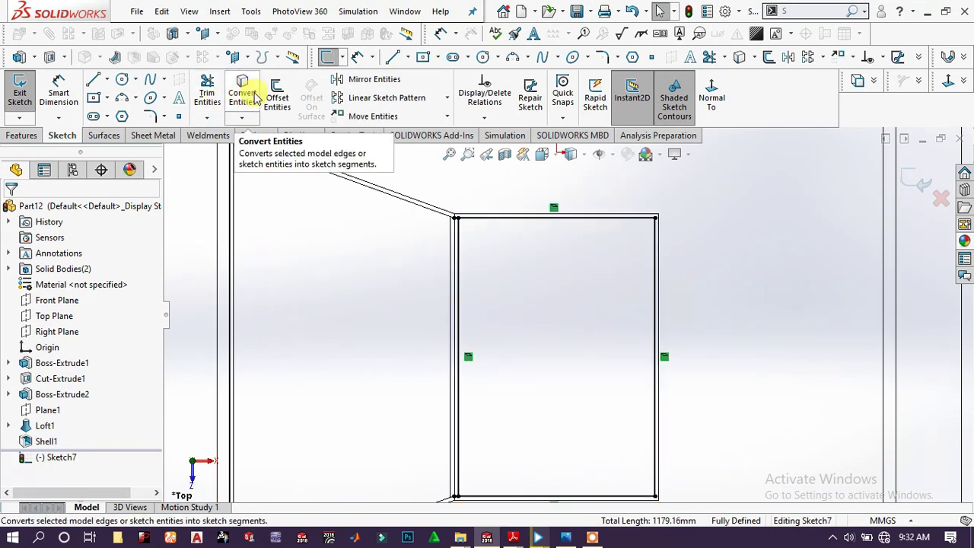
scroll(522, 217, down, 4)
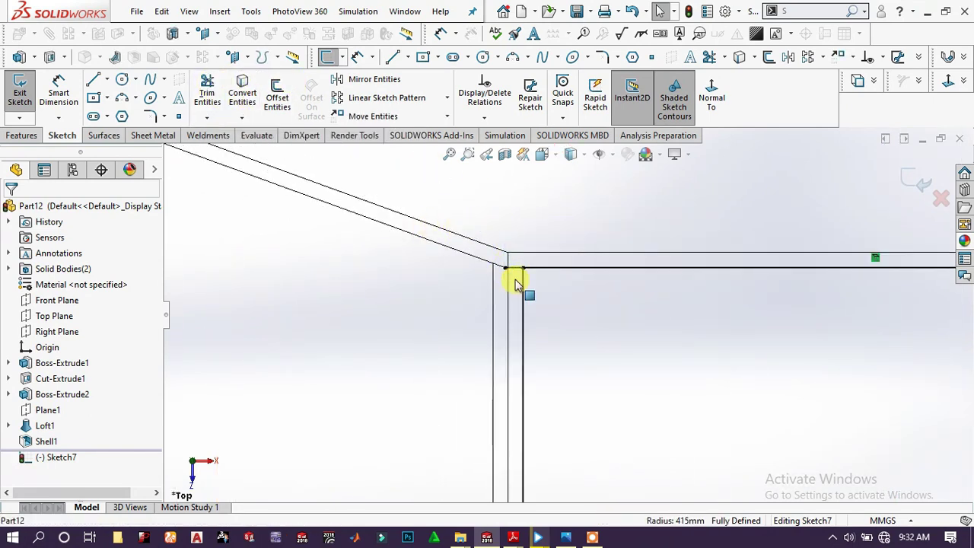
Power-trim the stray corner line to close the rectangular contour.
click(514, 269)
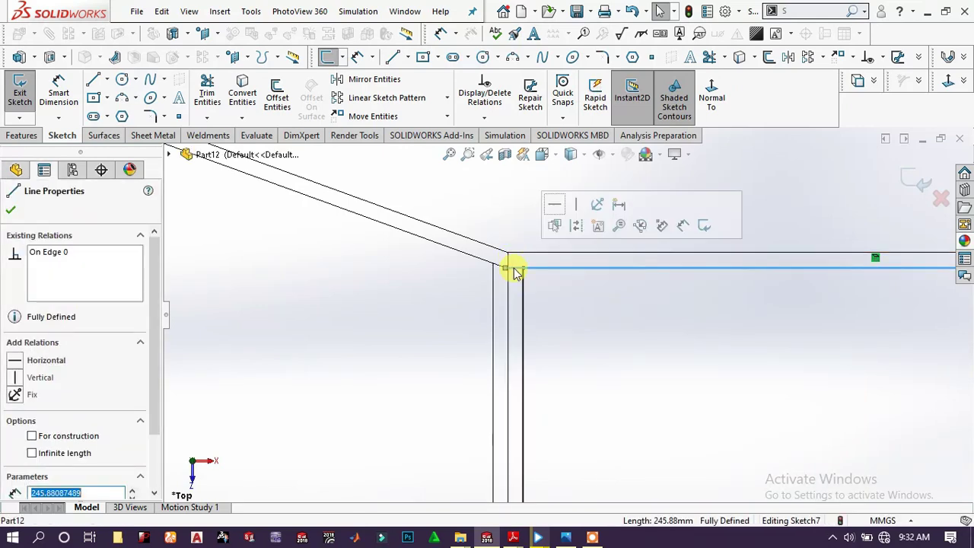
click(203, 87)
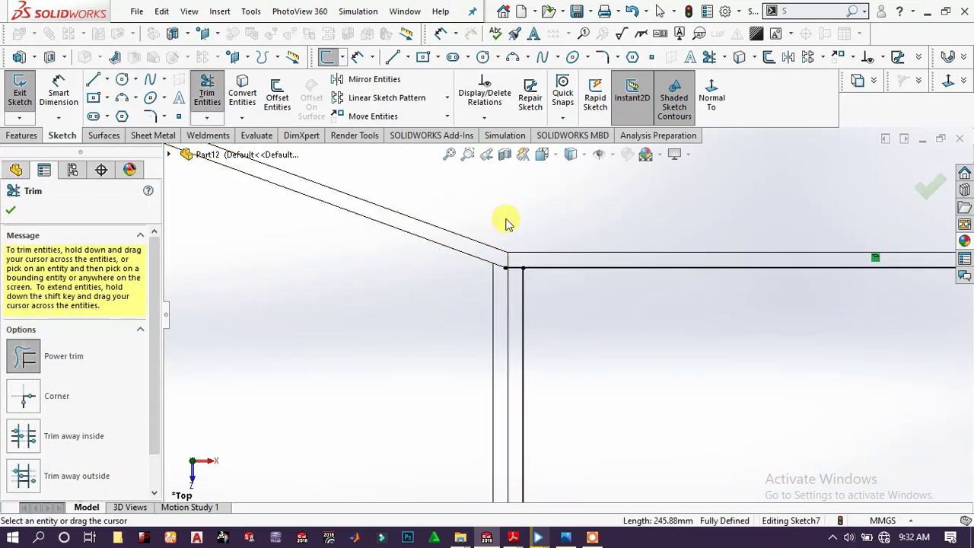
scroll(511, 283, up, 5)
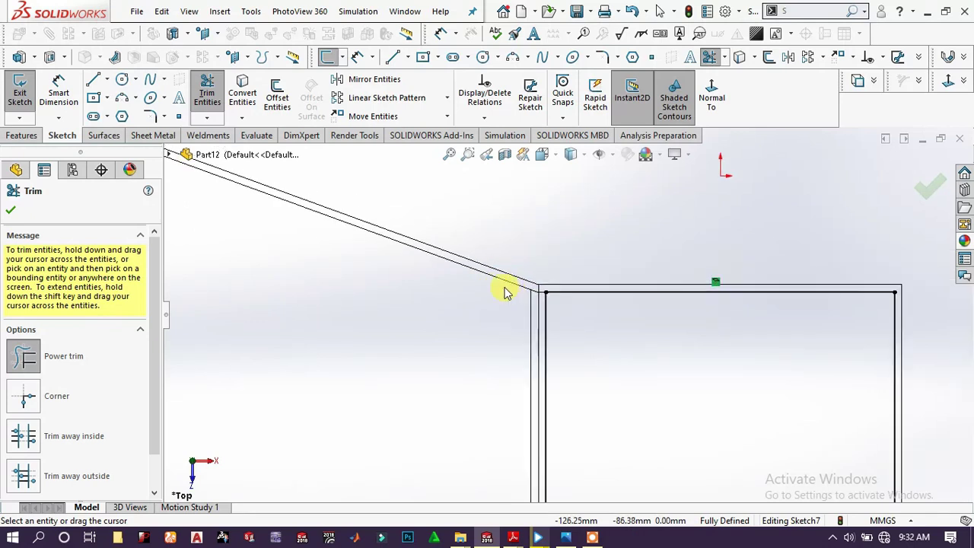
scroll(540, 387, down, 5)
scroll(597, 415, down, 3)
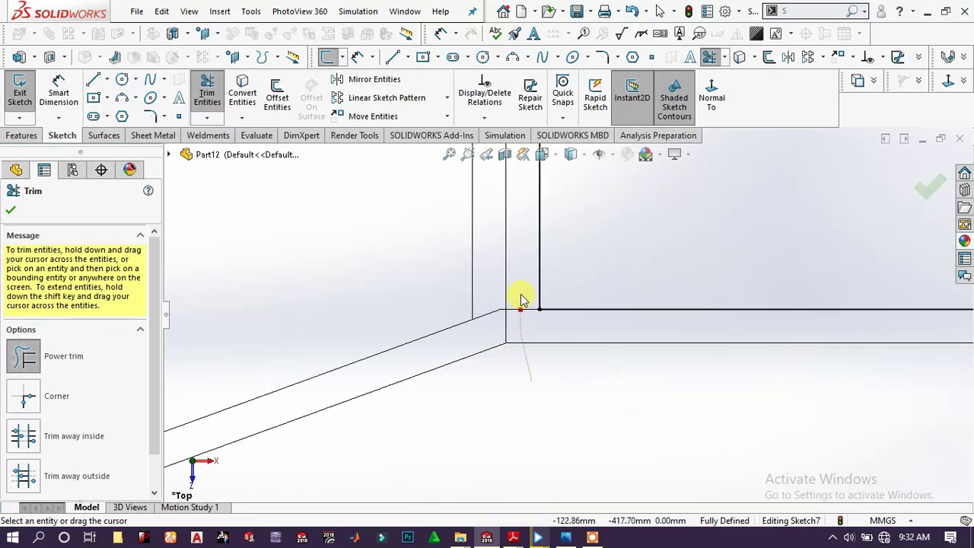
drag(522, 299, 535, 293)
scroll(560, 283, up, 4)
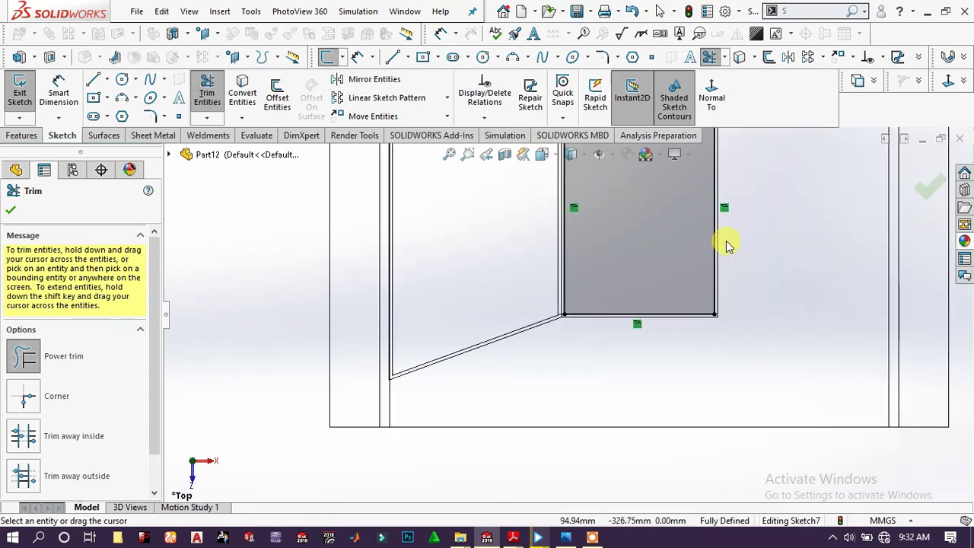
scroll(722, 220, up, 2)
scroll(596, 263, down, 4)
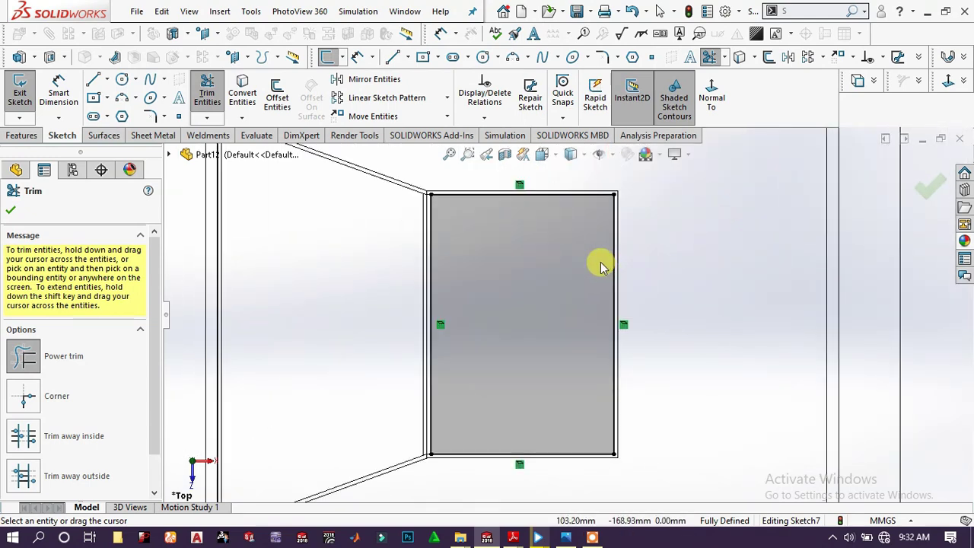
Start an extruded cut from Sketch7, flipped upward into the boss block.
click(12, 211)
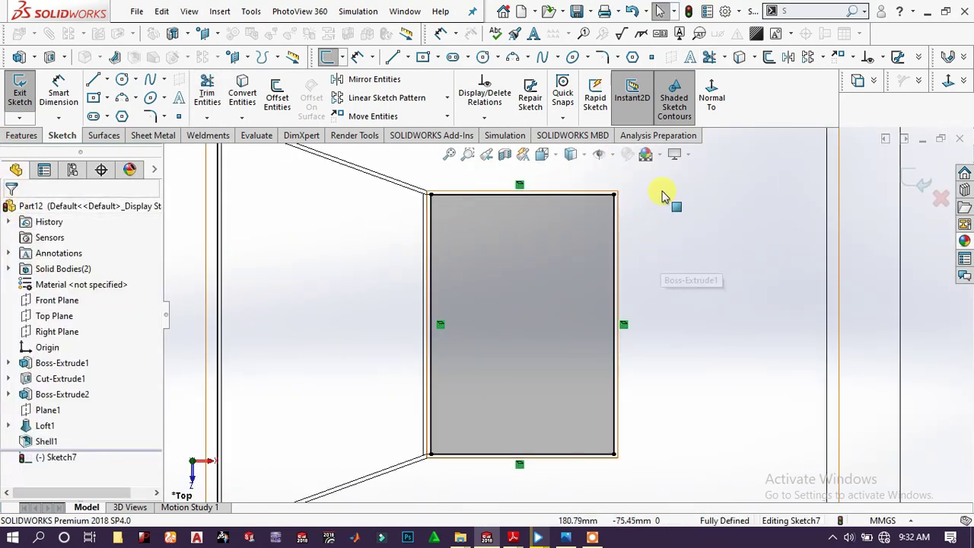
click(95, 134)
click(23, 135)
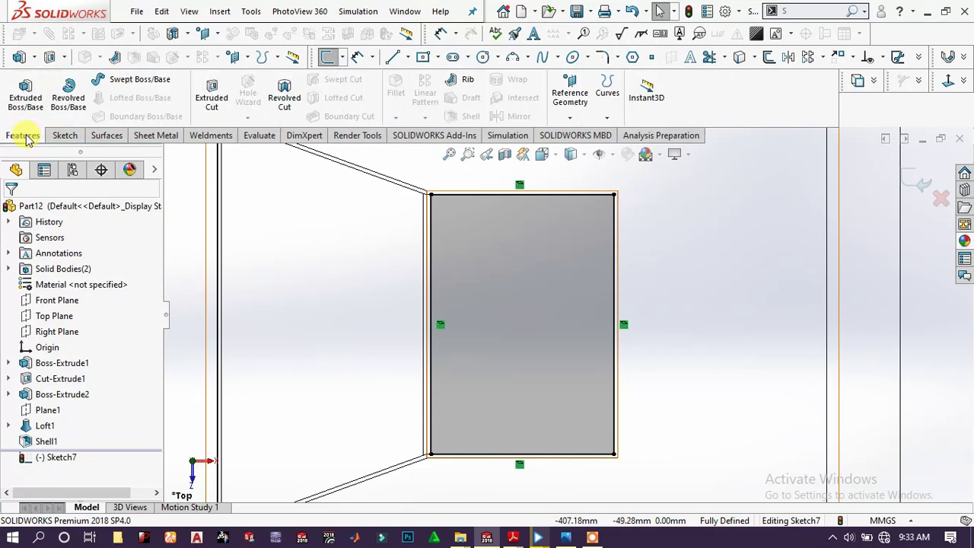
click(202, 99)
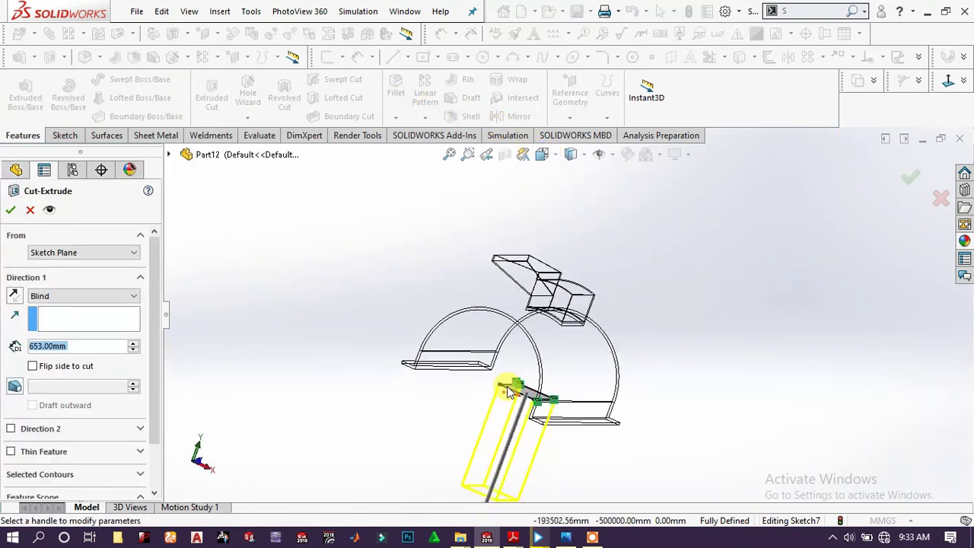
mouse_move(578, 423)
mouse_down()
mouse_move(691, 178)
mouse_move(688, 189)
mouse_up()
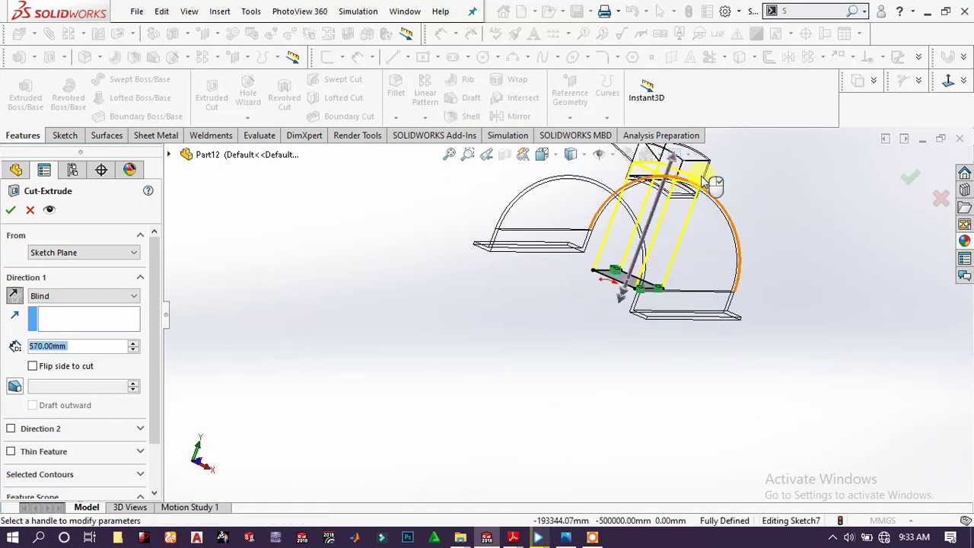
middle_drag(712, 175, 682, 189)
scroll(682, 189, down, 5)
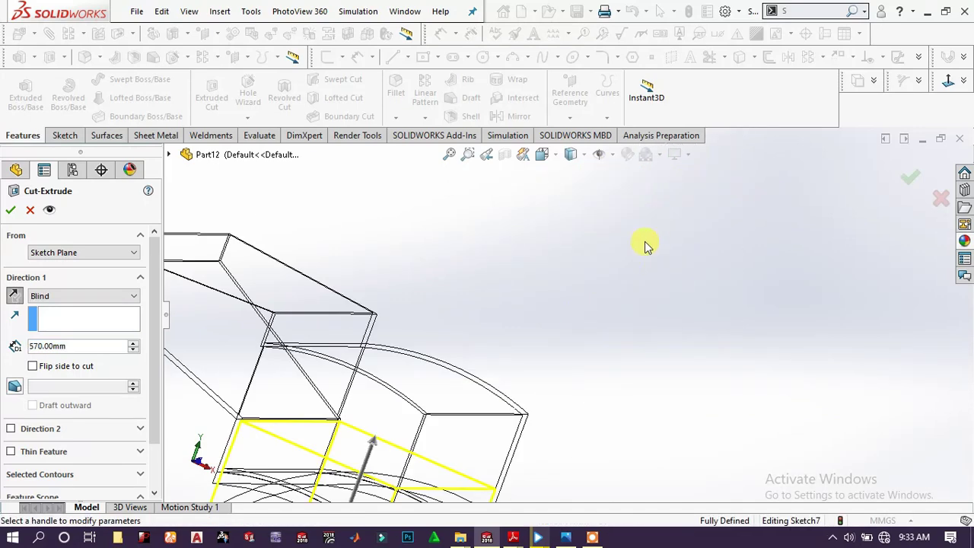
scroll(431, 353, up, 4)
scroll(482, 348, down, 1)
scroll(500, 409, down, 3)
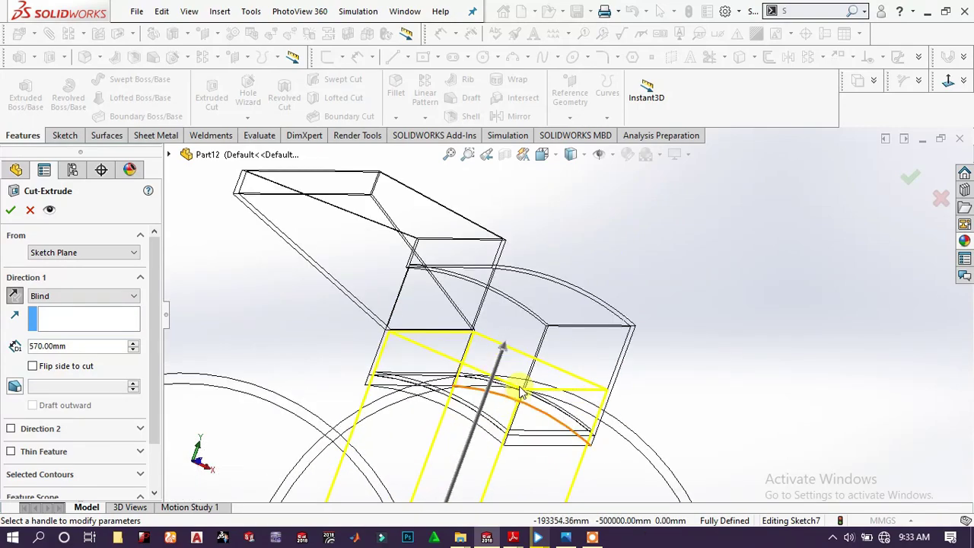
middle_drag(526, 331, 560, 344)
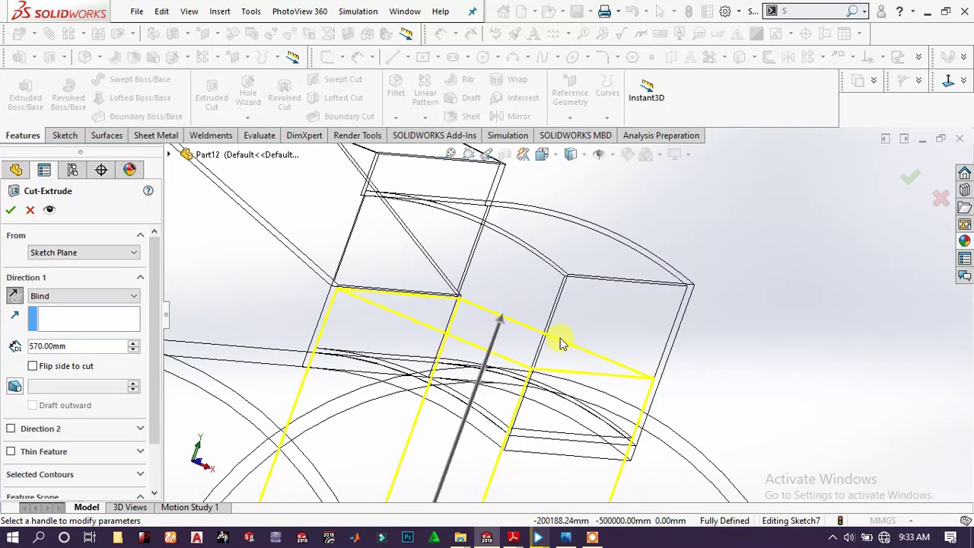
Set the blind cut depth to 654 mm and accept Cut-Extrude3.
click(501, 320)
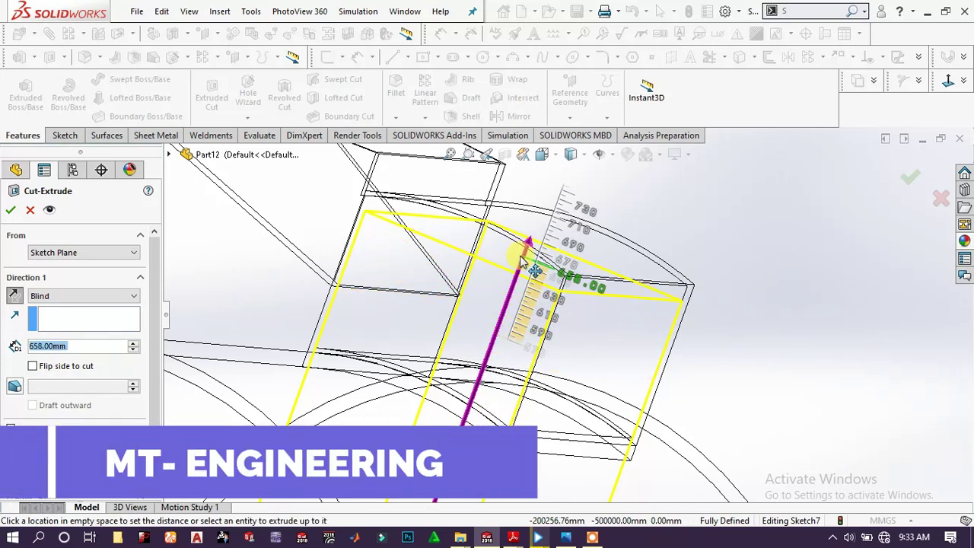
click(529, 258)
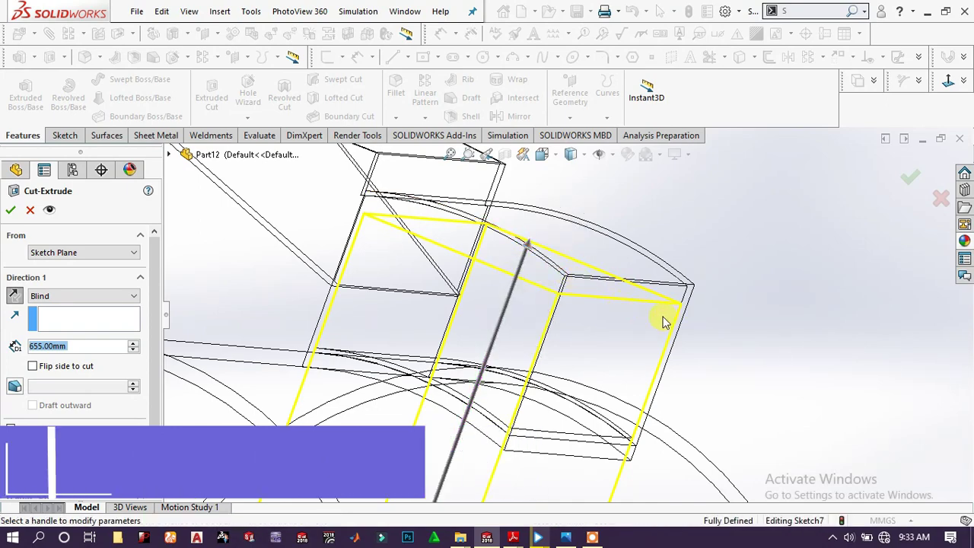
middle_drag(663, 320, 623, 294)
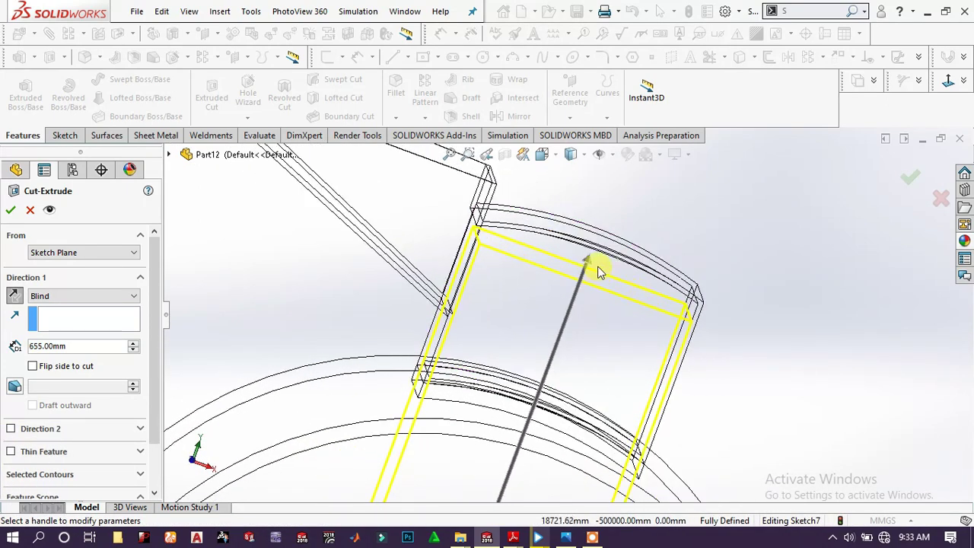
click(598, 271)
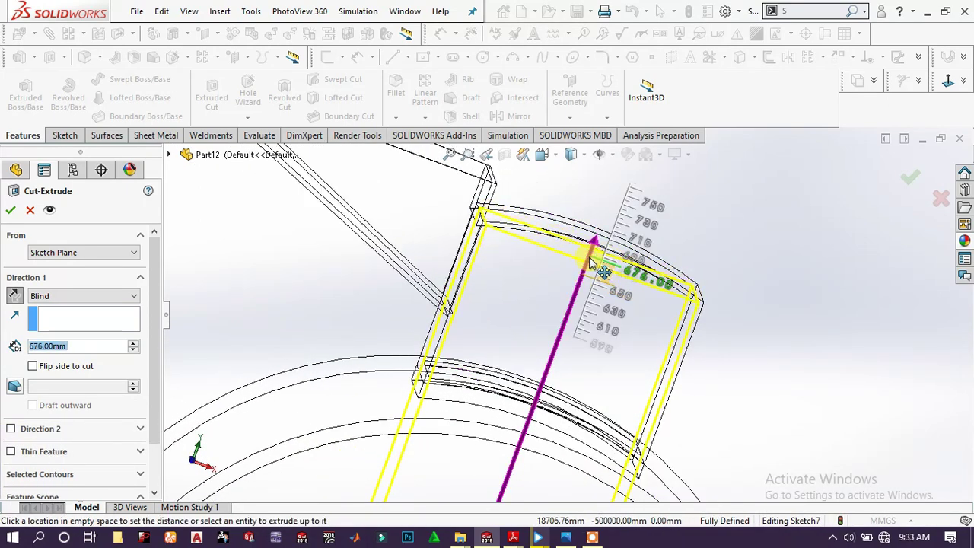
click(590, 278)
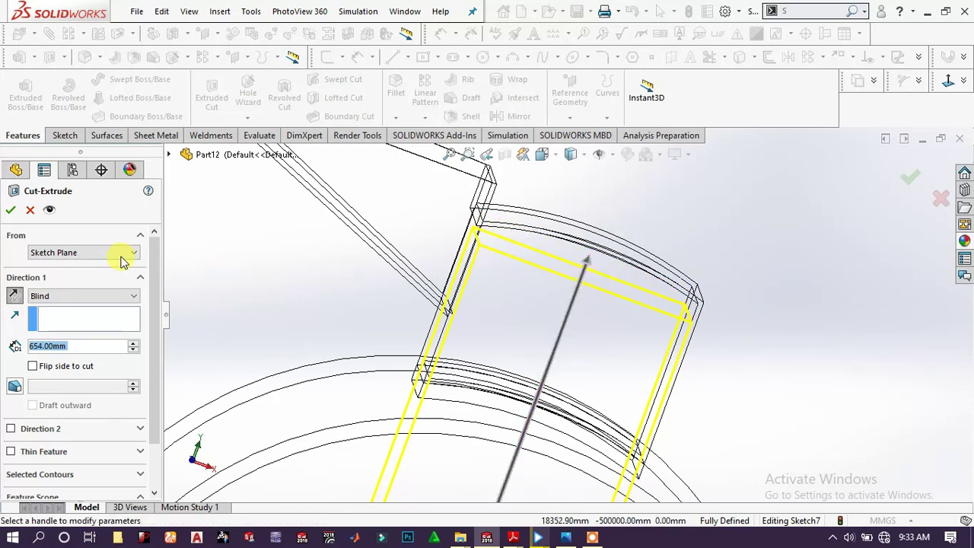
click(10, 211)
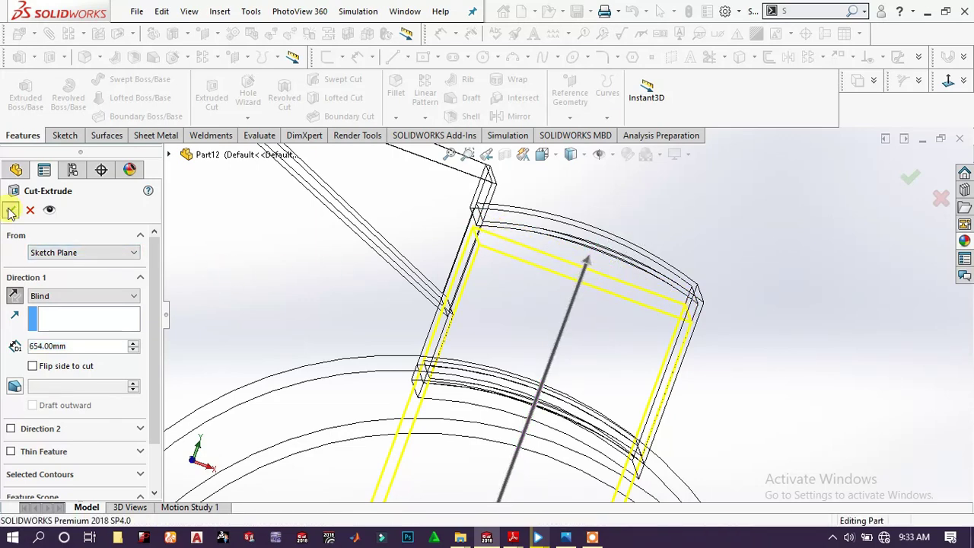
Display the part as Shaded With Edges.
middle_drag(674, 370, 532, 342)
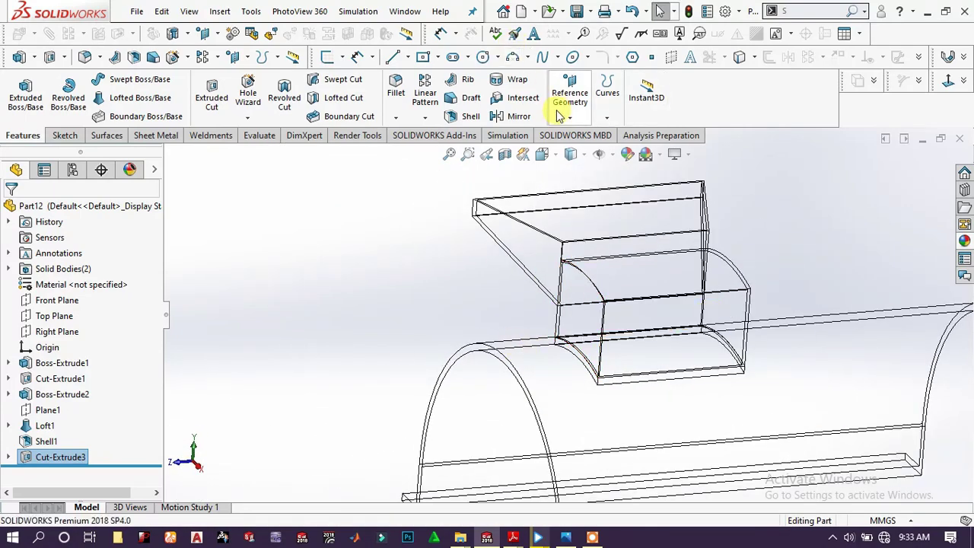
click(583, 154)
click(571, 174)
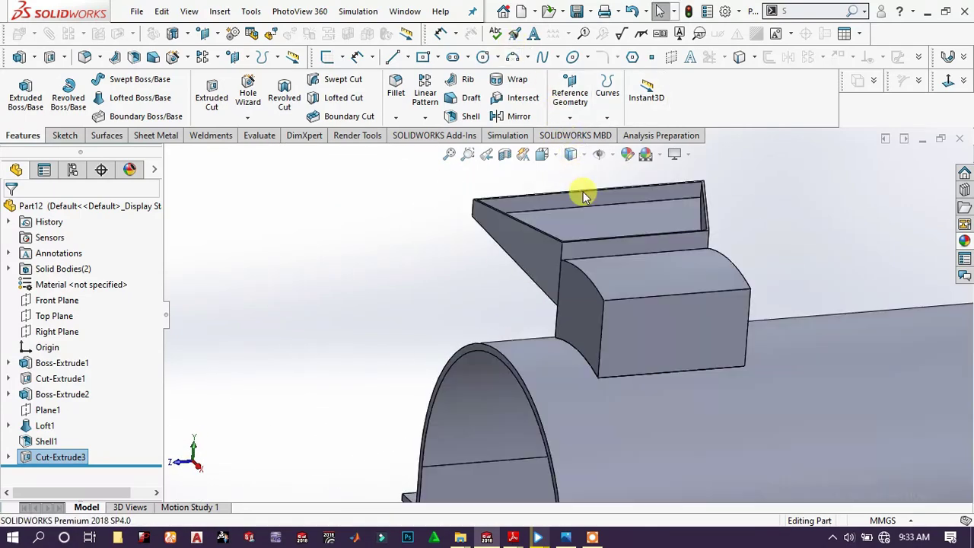
mouse_move(583, 191)
middle_down()
mouse_move(659, 407)
mouse_move(646, 429)
mouse_move(618, 379)
mouse_move(608, 322)
mouse_move(779, 343)
mouse_move(644, 326)
middle_up()
Give the whole of Part12 a blue appearance.
click(73, 206)
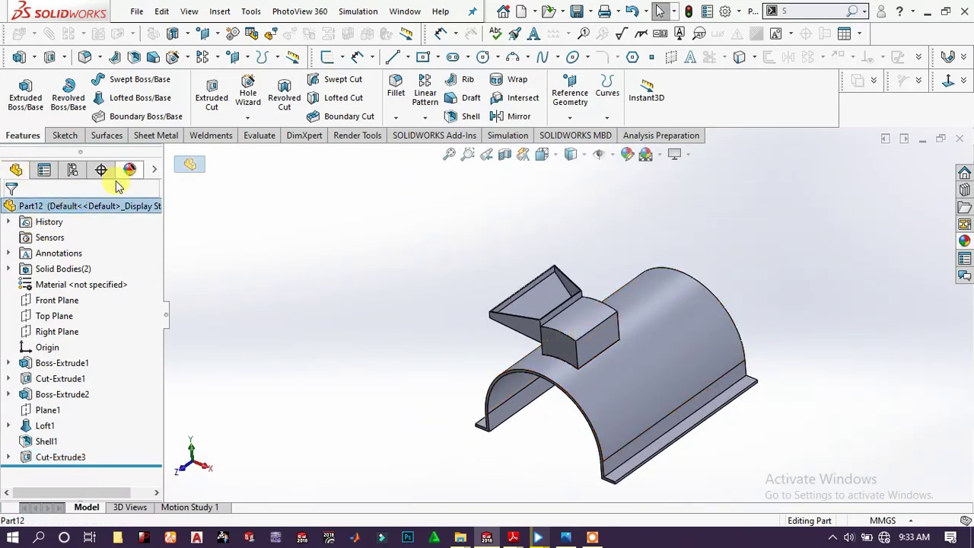
right_click(114, 210)
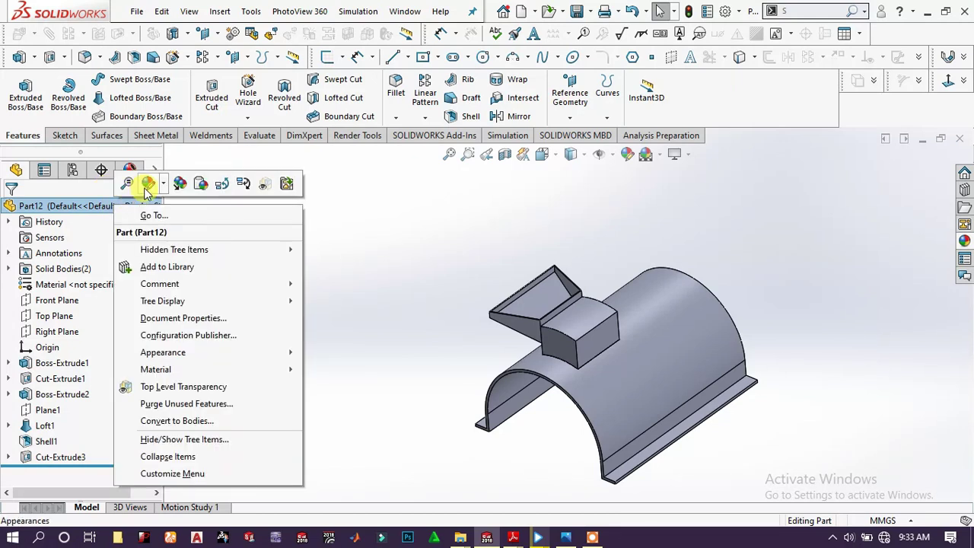
click(148, 191)
click(172, 217)
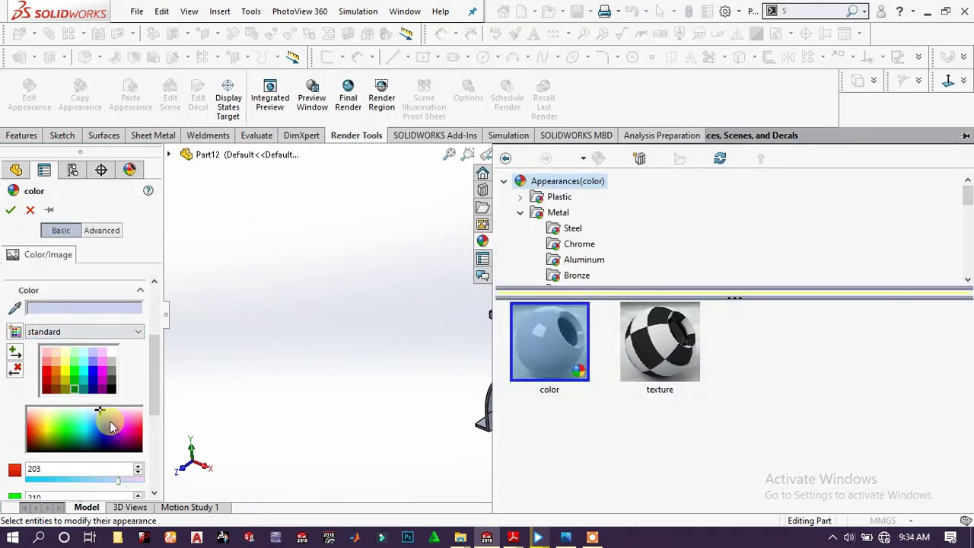
click(110, 426)
drag(107, 433, 107, 431)
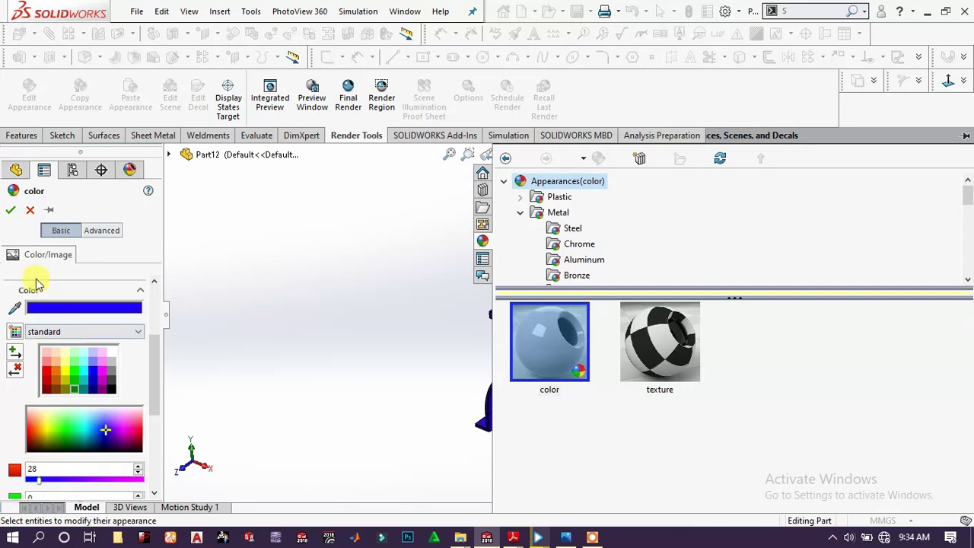
click(10, 214)
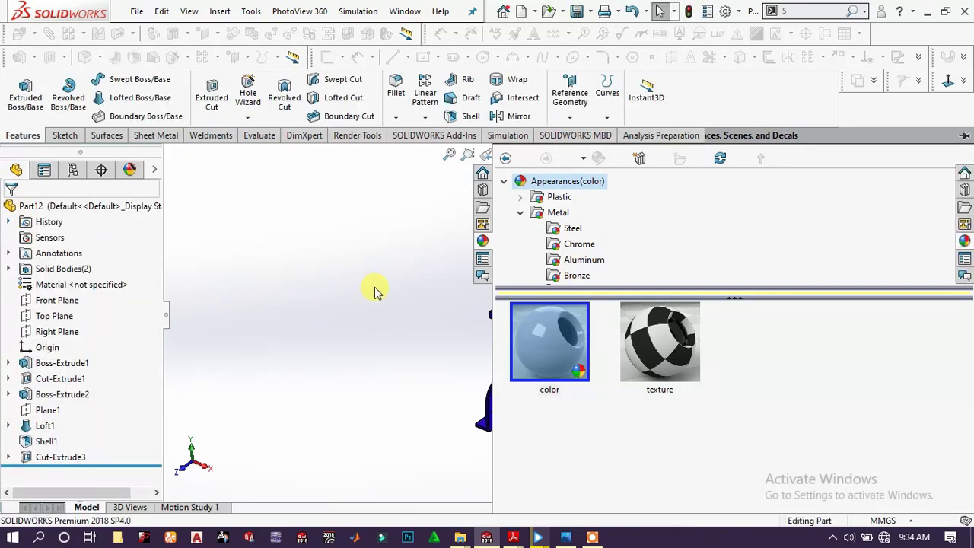
Create a new empty part document, Part13.
middle_drag(631, 403, 423, 248)
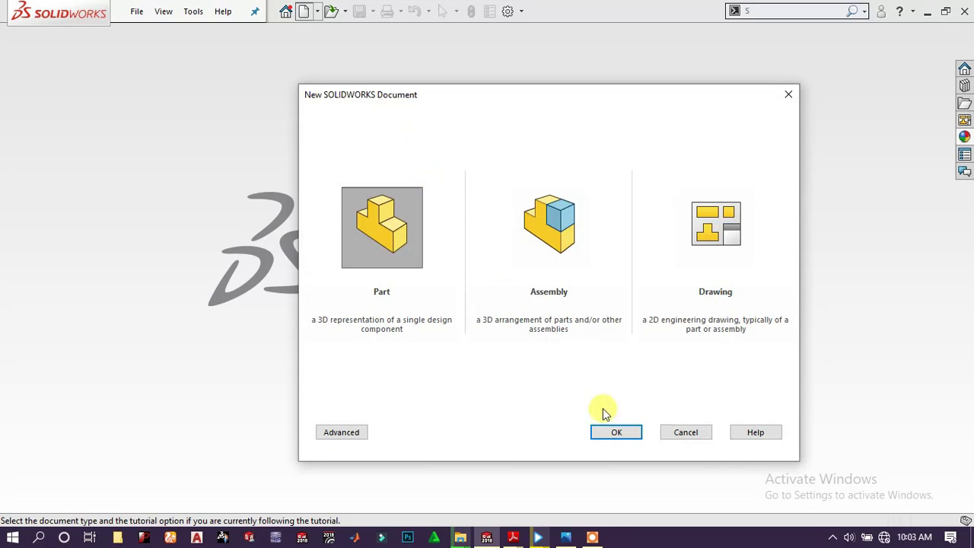
click(616, 434)
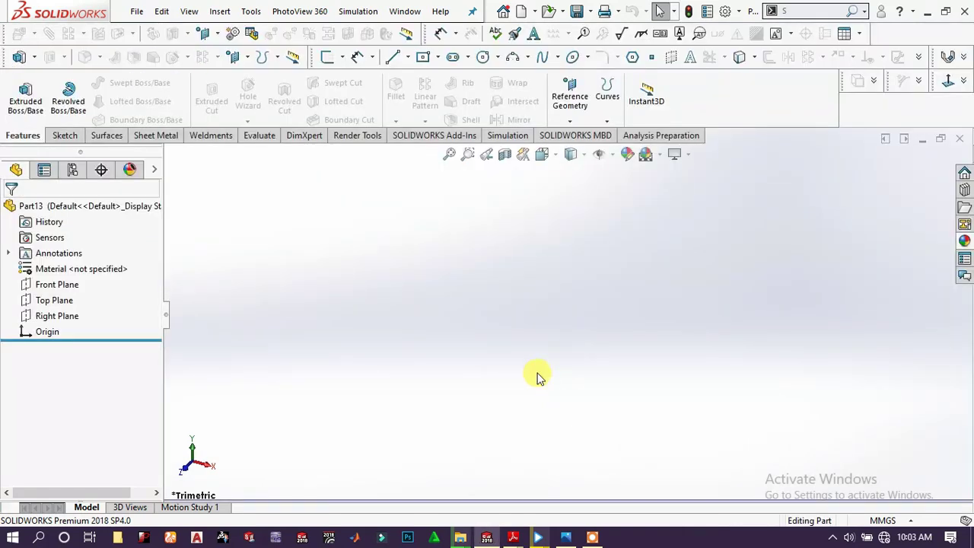
Start a sketch on the Front Plane and draw a circle centred on the origin.
click(50, 287)
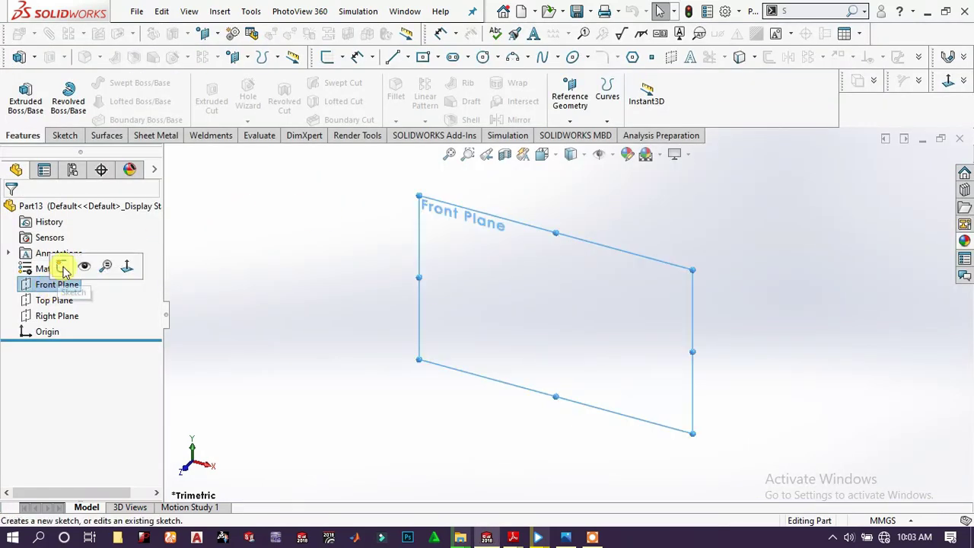
click(62, 265)
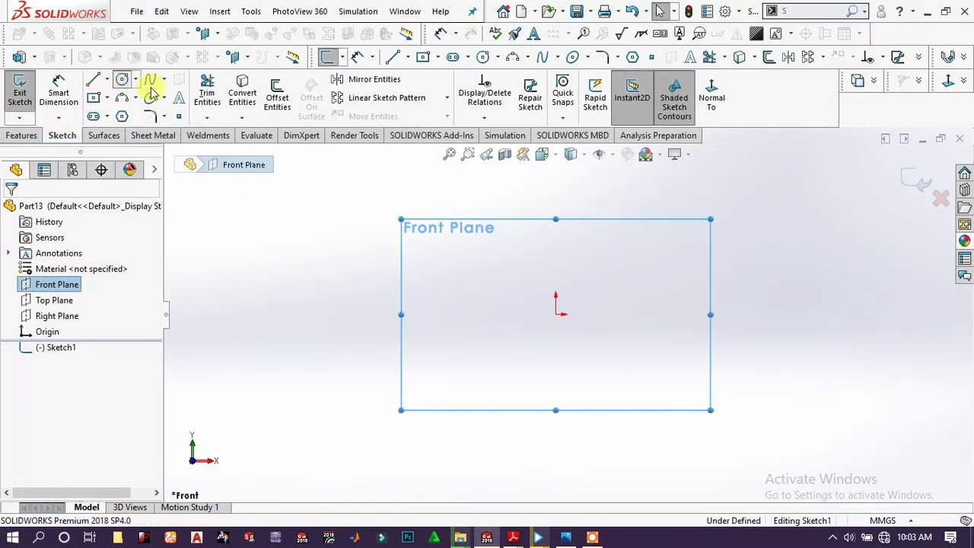
click(121, 79)
click(556, 315)
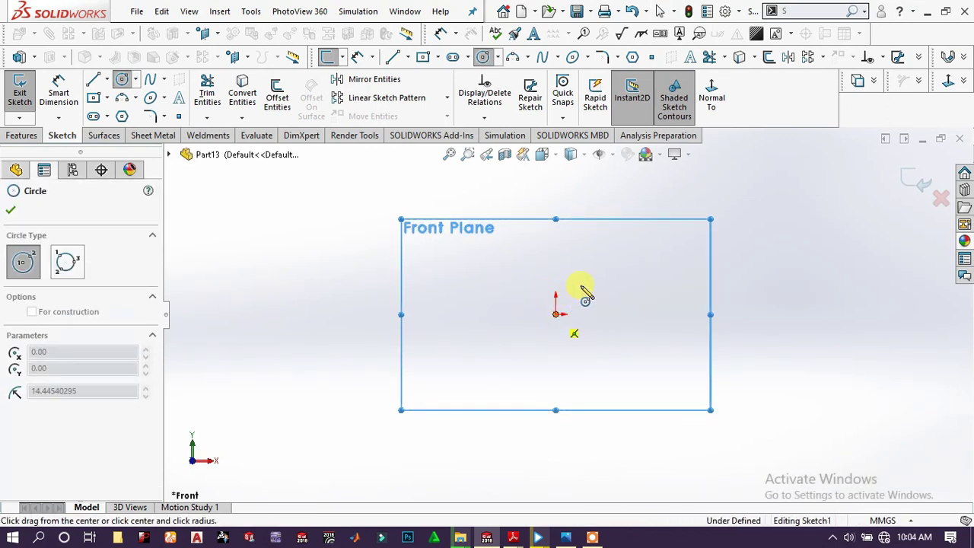
click(648, 251)
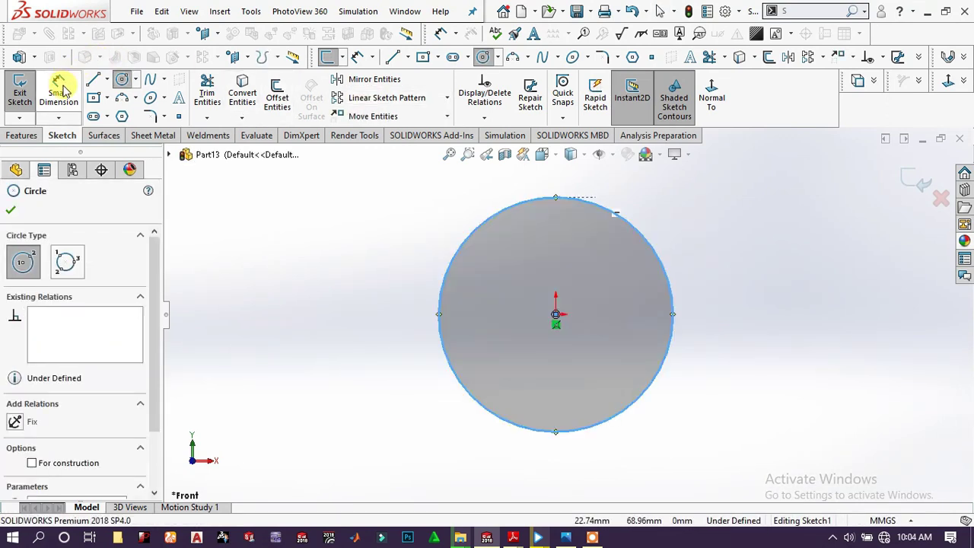
Dimension the circle's diameter to 600 mm and start an Extruded Boss/Base from it.
click(61, 89)
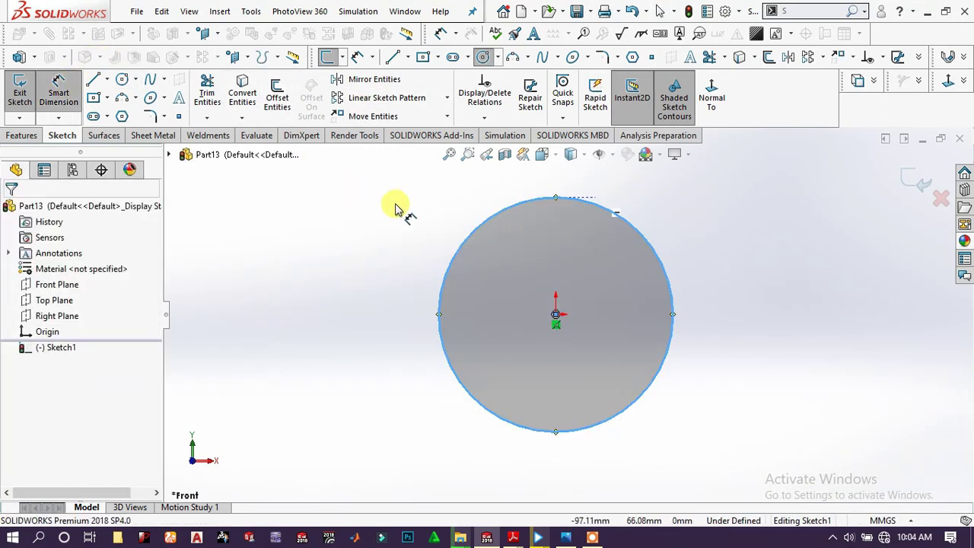
click(460, 250)
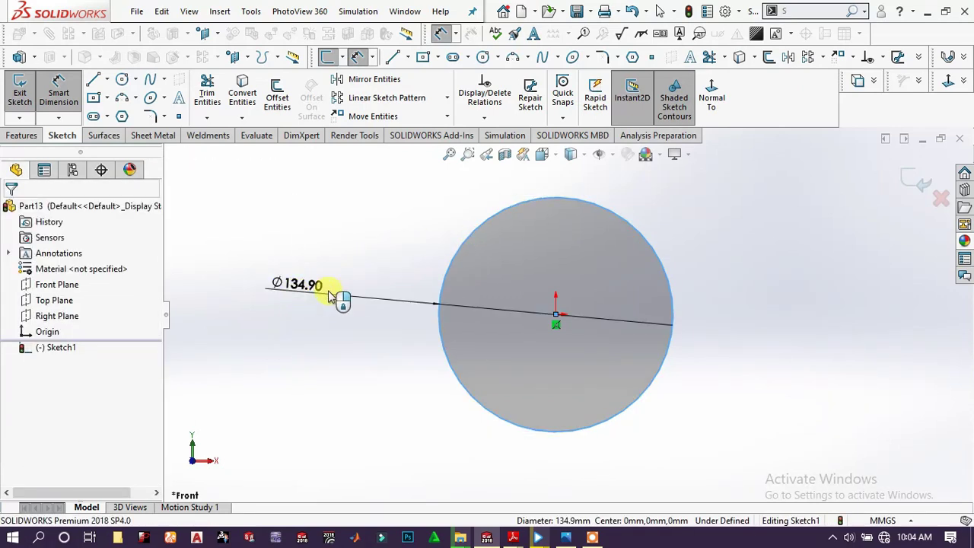
click(351, 296)
text(6)
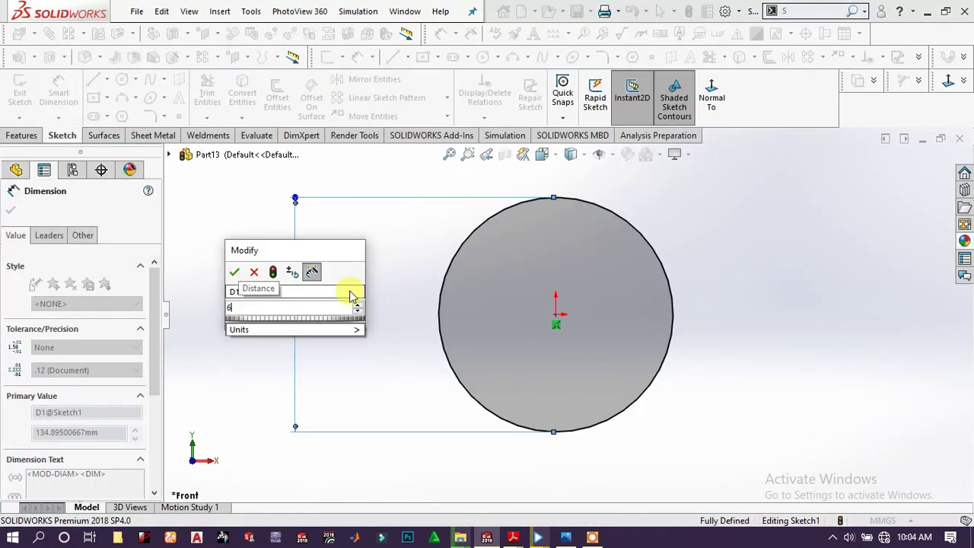
text(00)
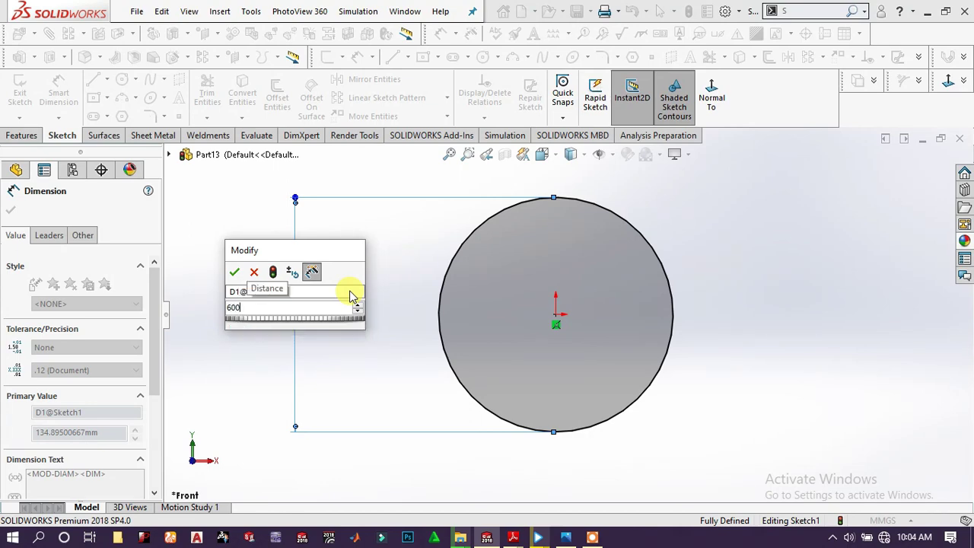
key(Return)
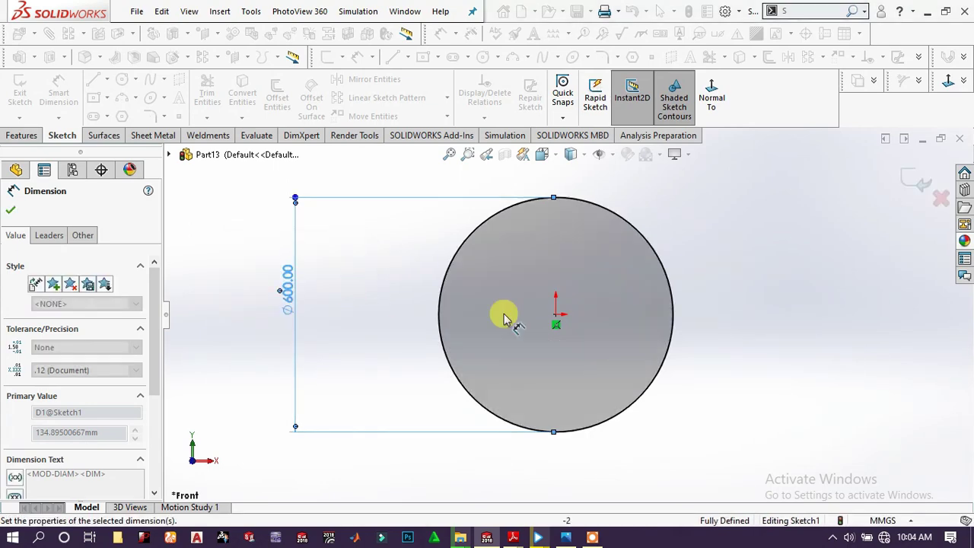
click(744, 313)
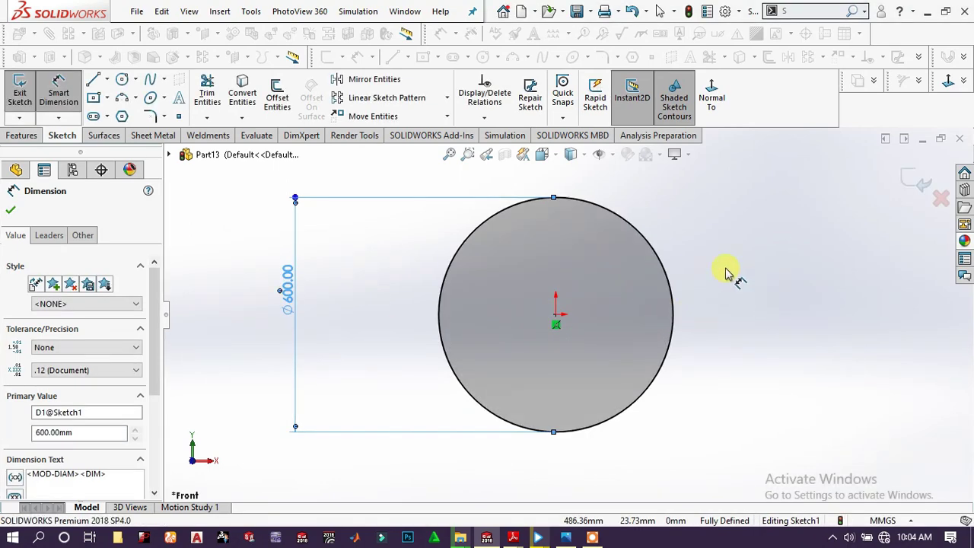
click(21, 134)
click(35, 104)
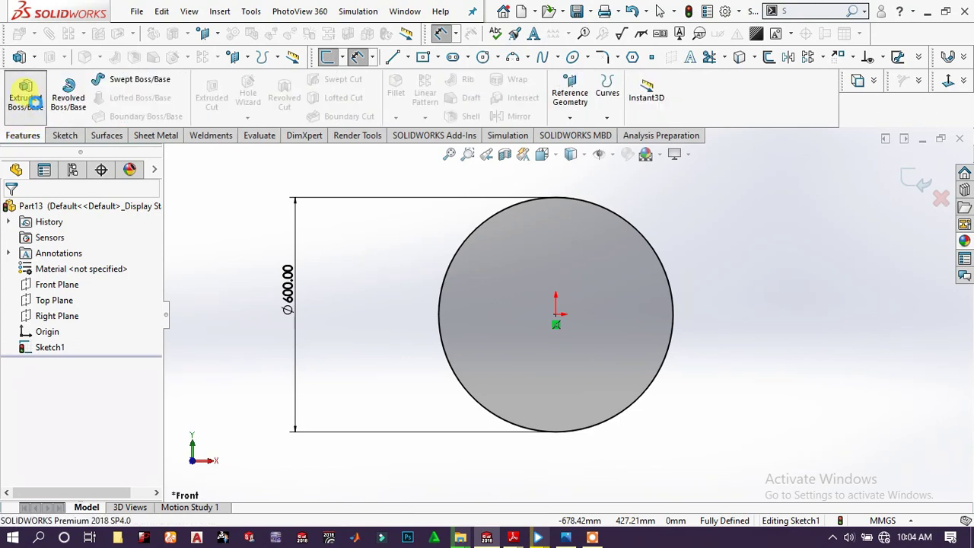
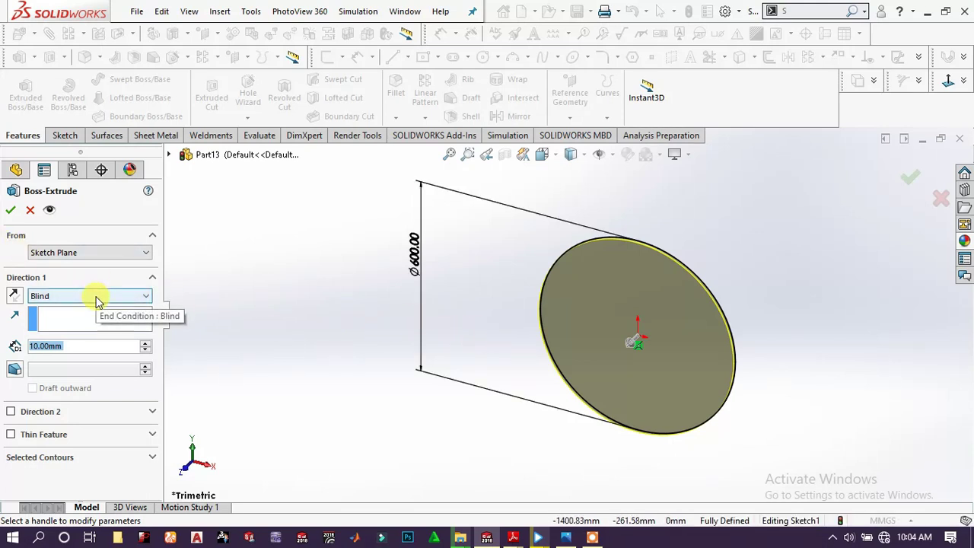
Extrude the Ø600 circle 1150 mm with a Mid Plane end condition into Boss-Extrude1.
text(1150)
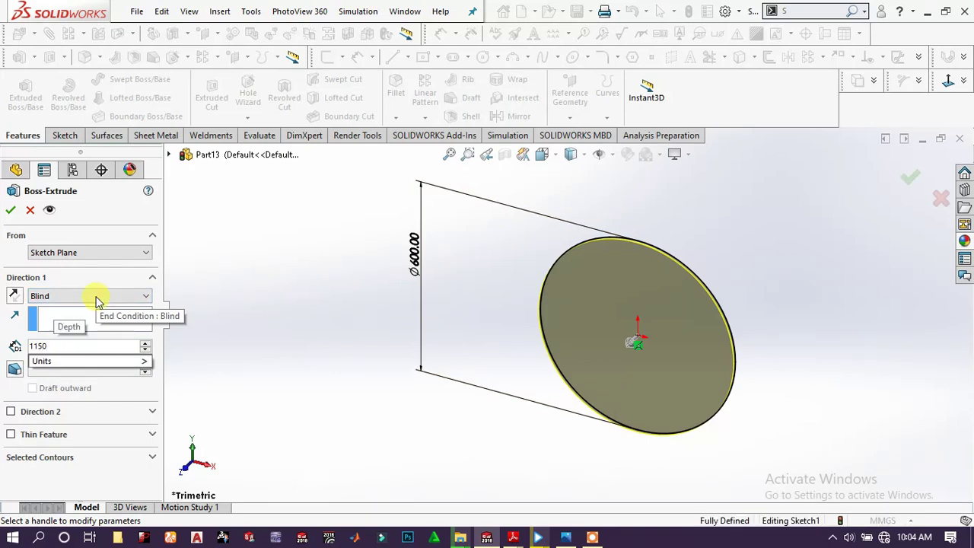
click(64, 299)
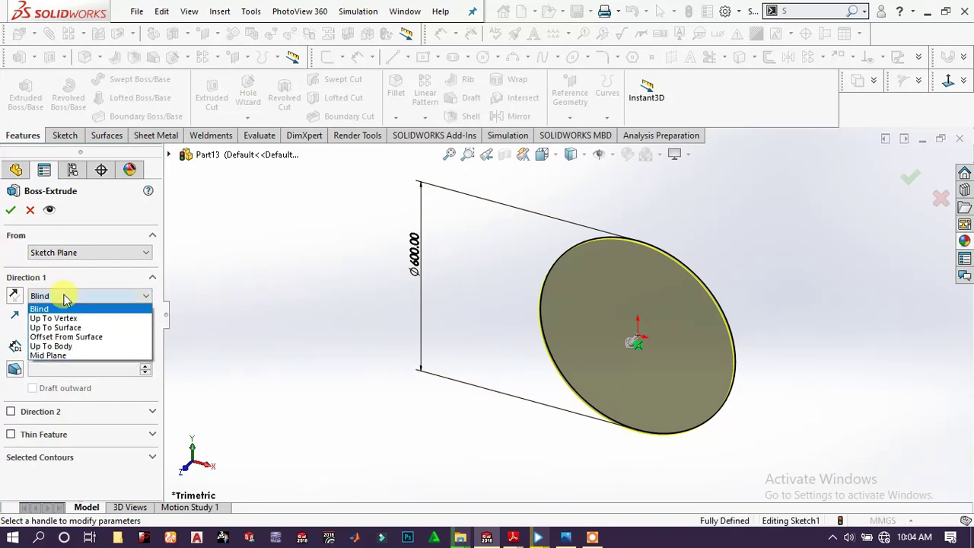
click(67, 354)
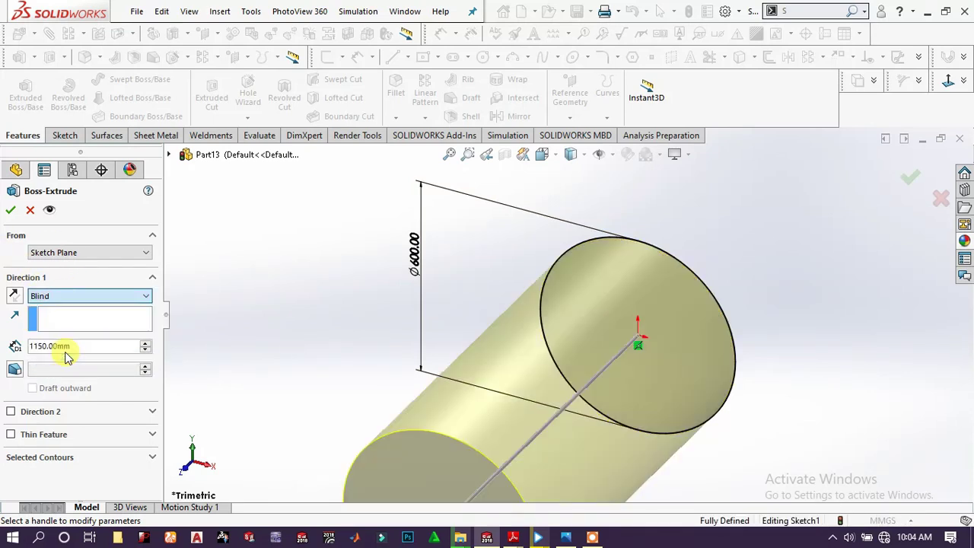
click(11, 216)
scroll(499, 426, up, 3)
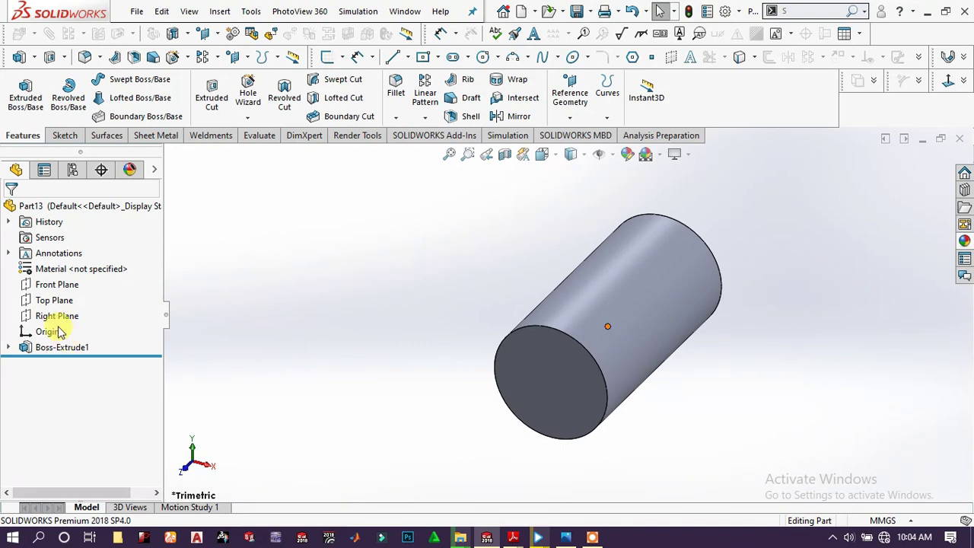
On the Top Plane, sketch a vertical construction line from the origin with a circle centred on it.
click(51, 303)
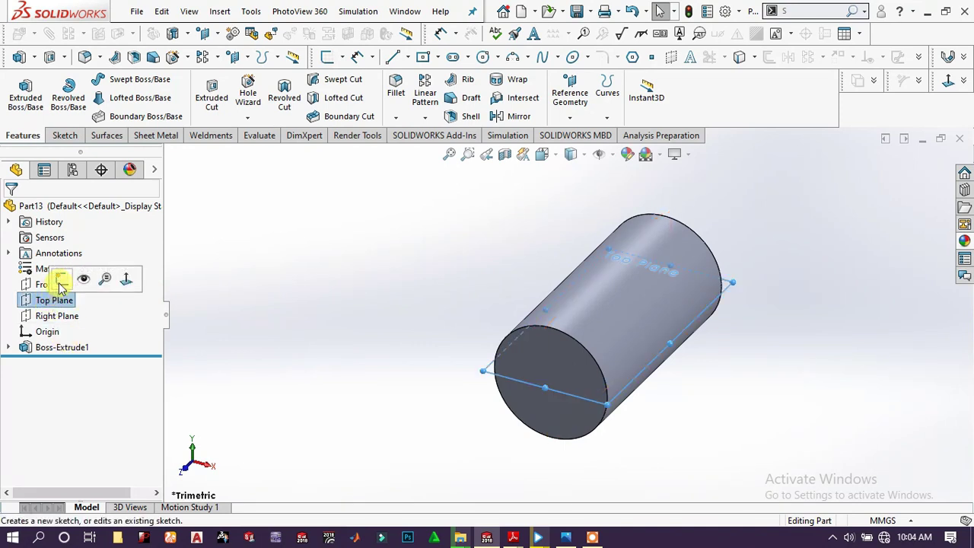
click(47, 280)
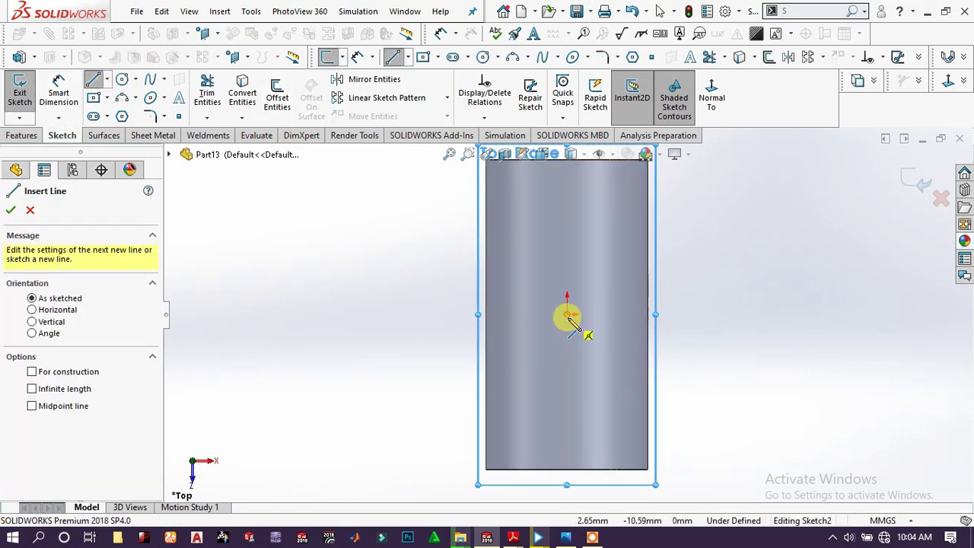
click(587, 334)
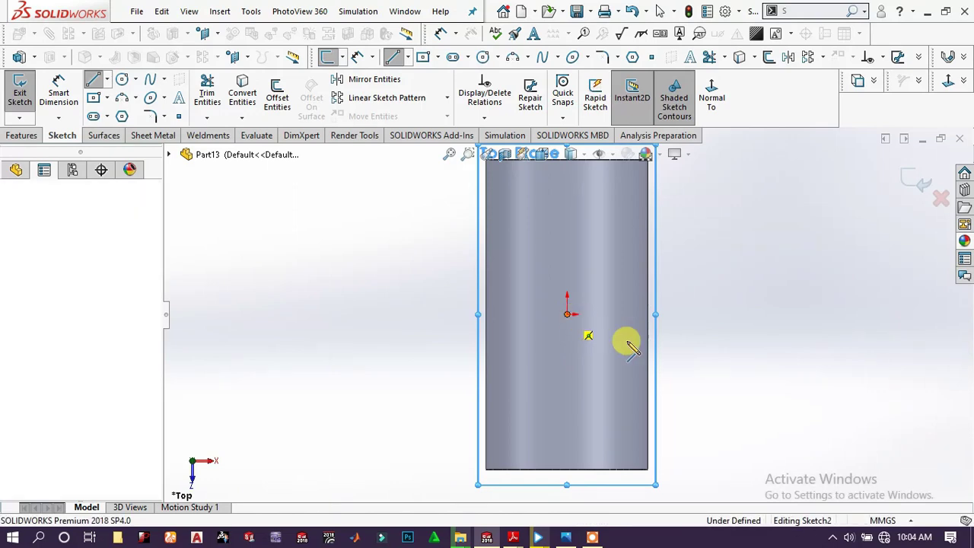
click(568, 469)
right_click(671, 354)
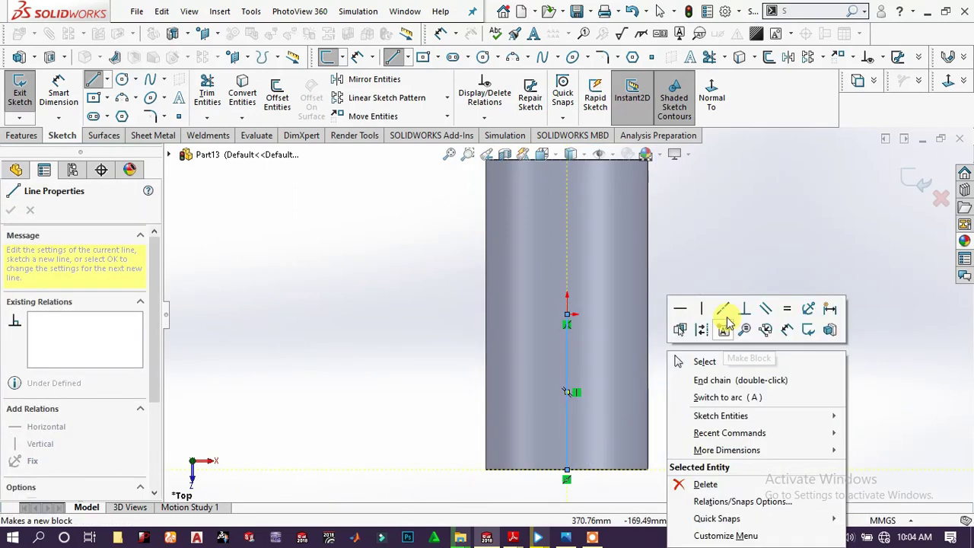
click(702, 330)
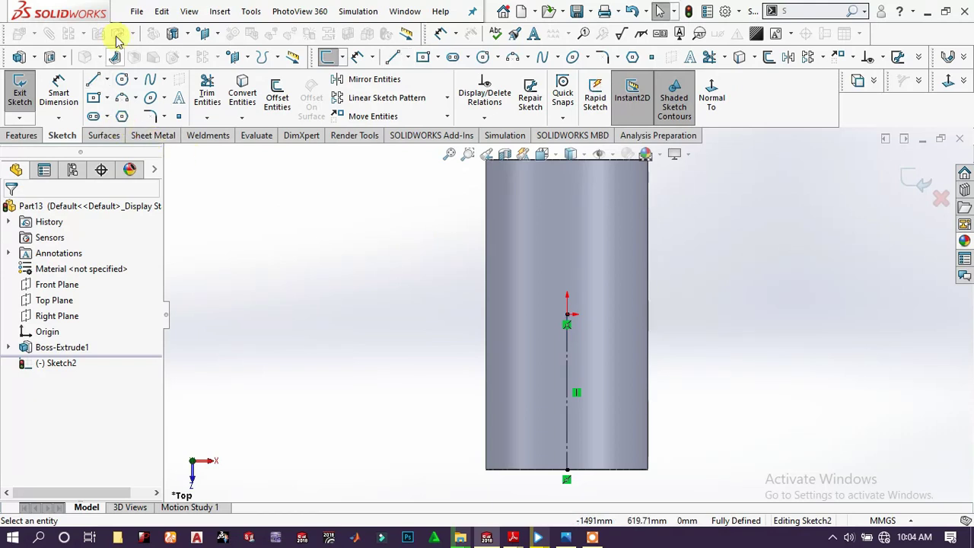
right_drag(470, 446, 556, 446)
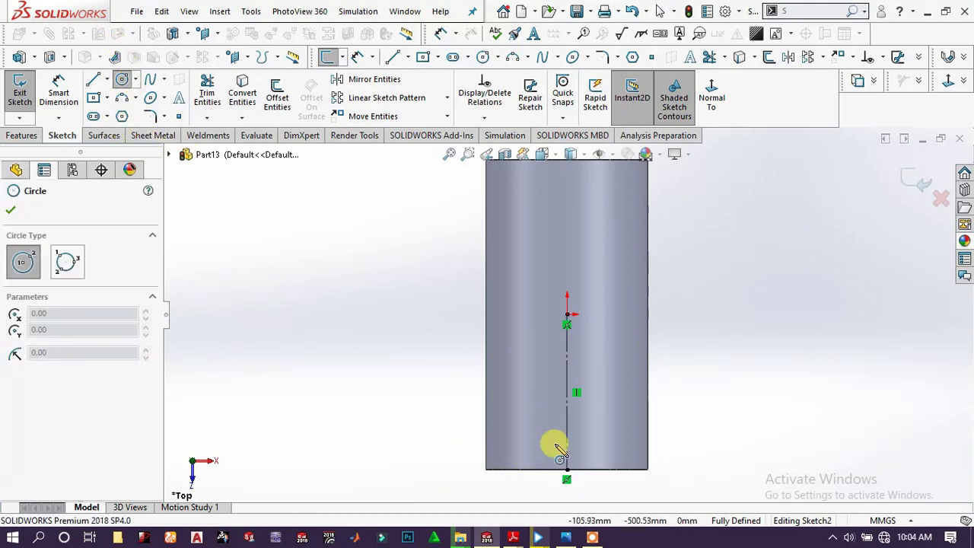
drag(573, 446, 585, 445)
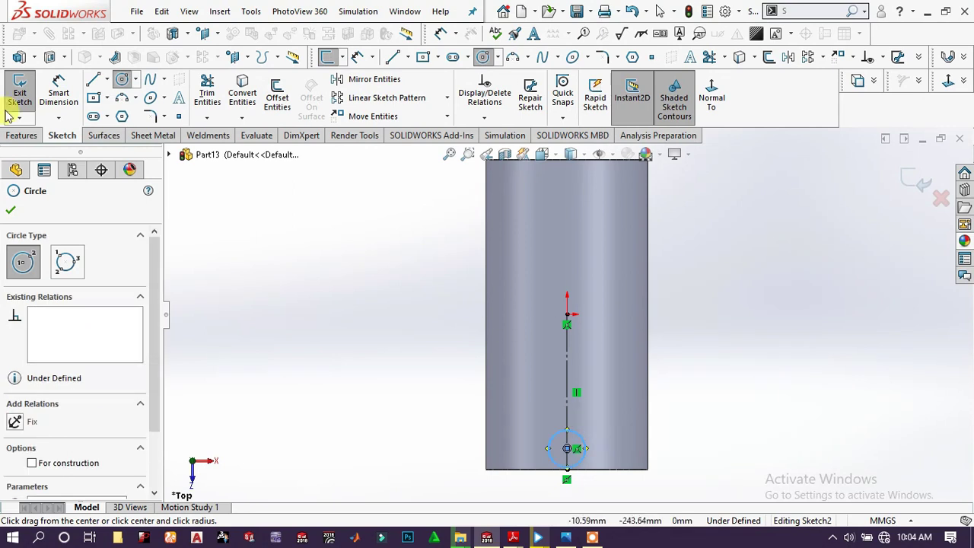
Dimension the circle's centre 30 mm from the cylinder's bottom edge and its diameter to 30 mm.
click(58, 92)
scroll(613, 456, up, 4)
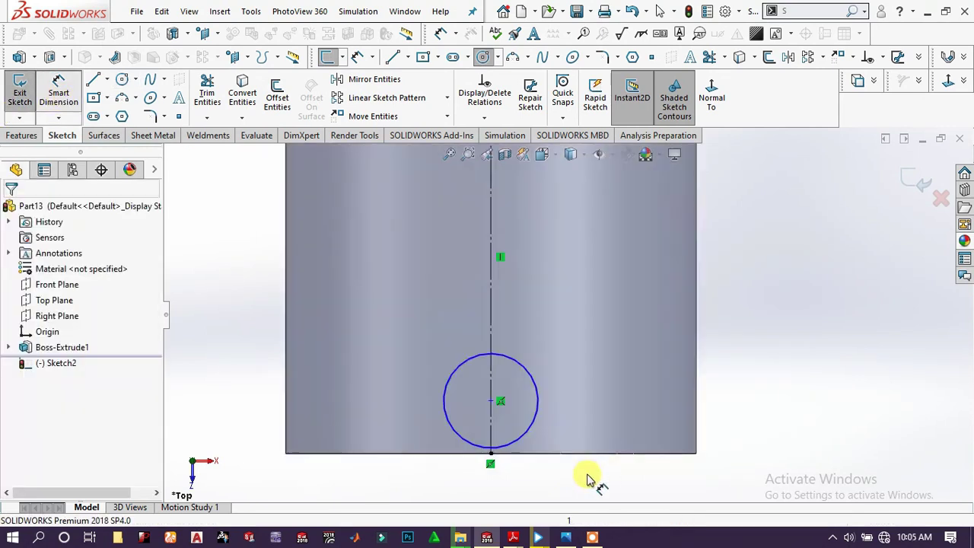
click(492, 402)
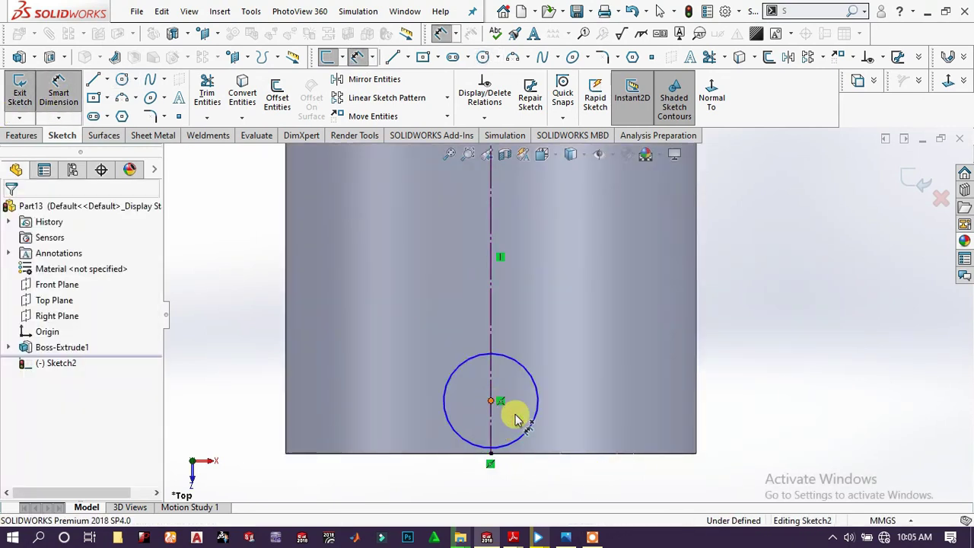
click(635, 454)
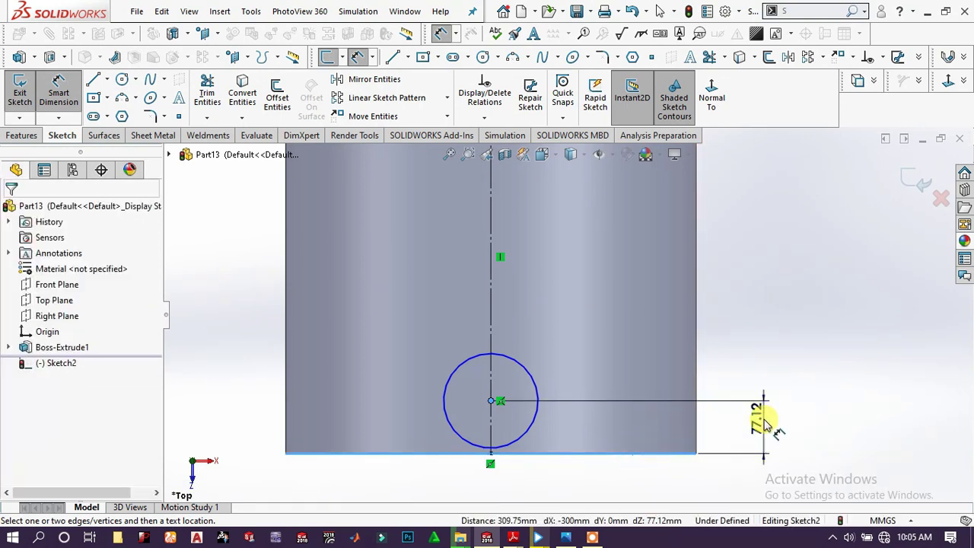
click(765, 423)
text(30)
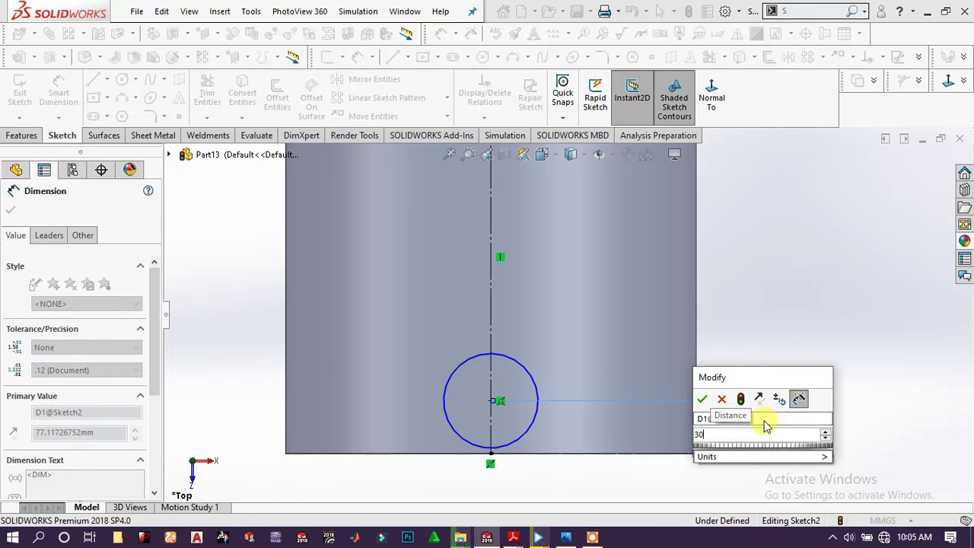
key(Return)
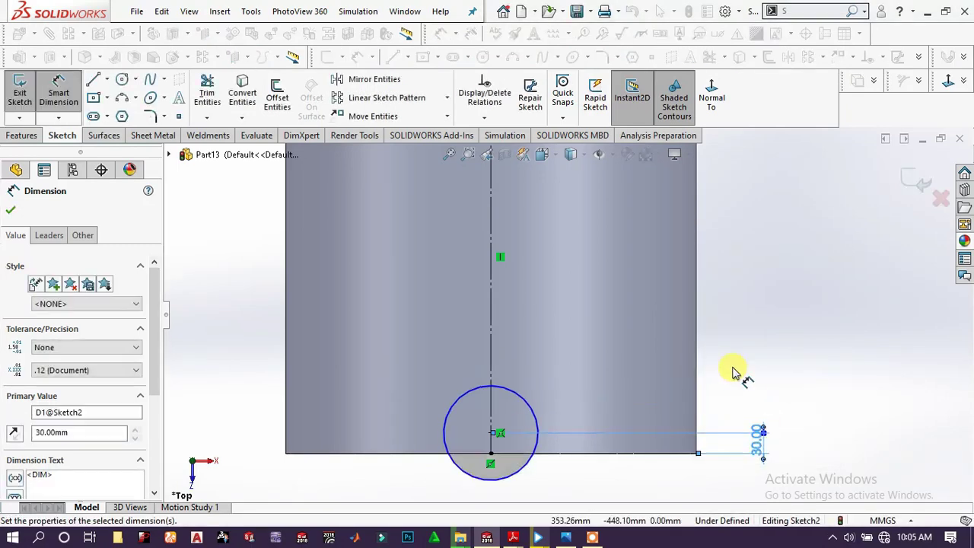
click(757, 371)
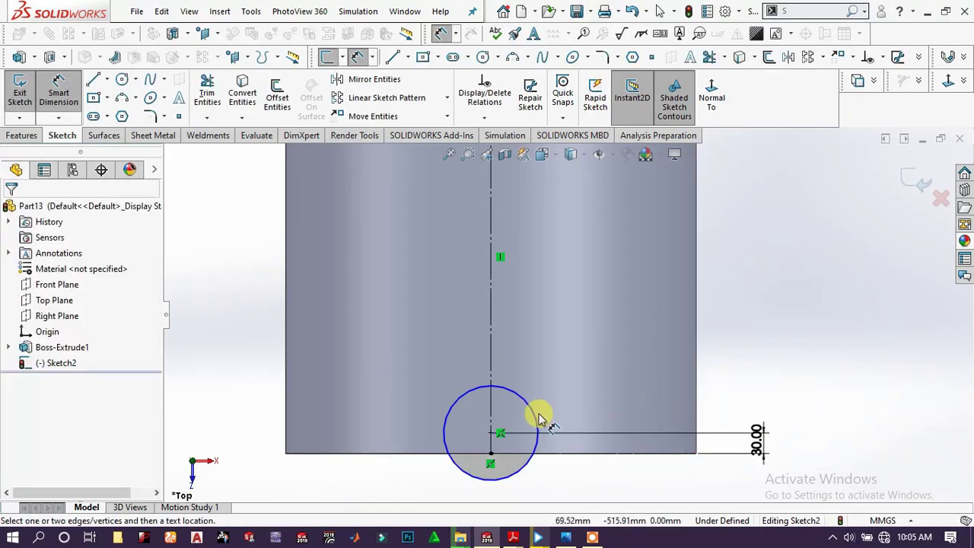
click(535, 422)
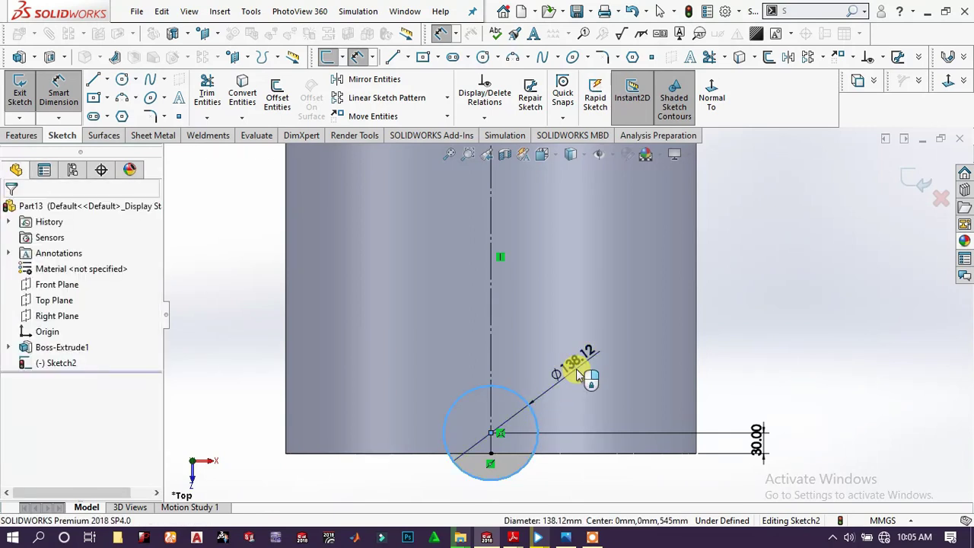
click(576, 369)
text(30)
key(Return)
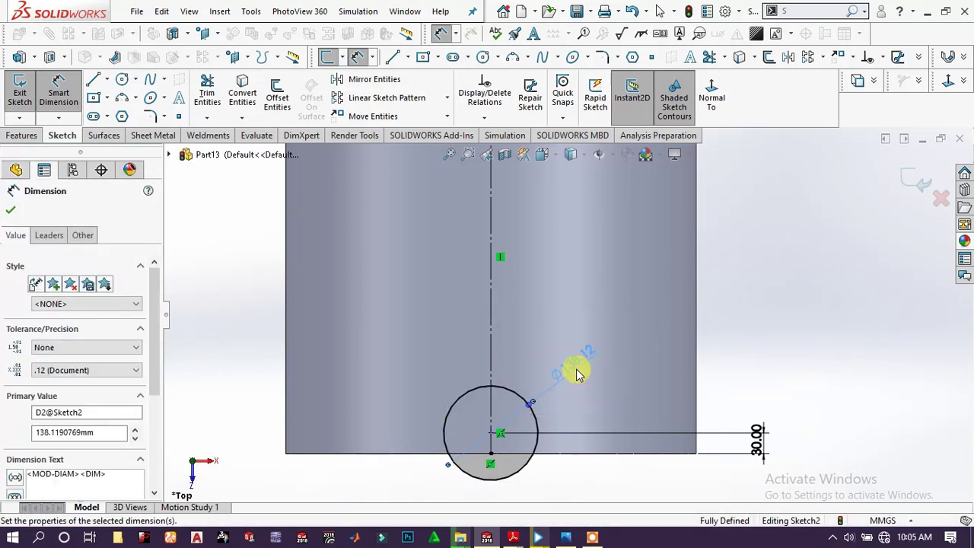
scroll(533, 450, down, 2)
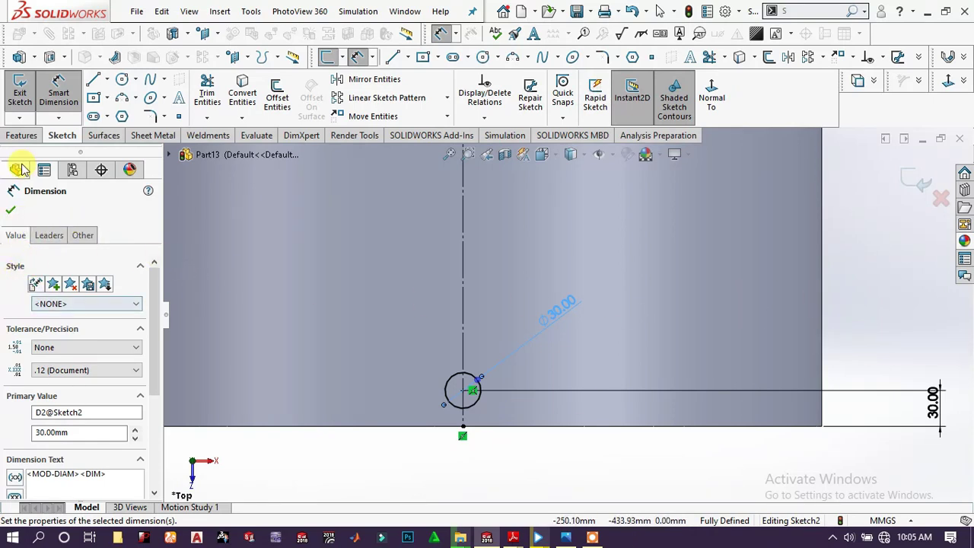
click(22, 136)
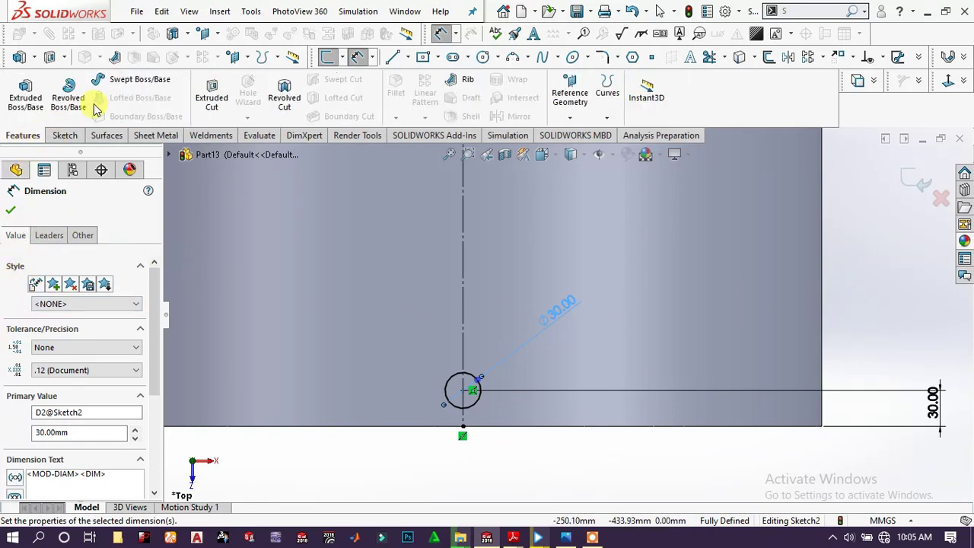
Extrude the Ø30 circle 60 mm Blind, starting from the cylinder's curved surface.
click(22, 103)
click(21, 99)
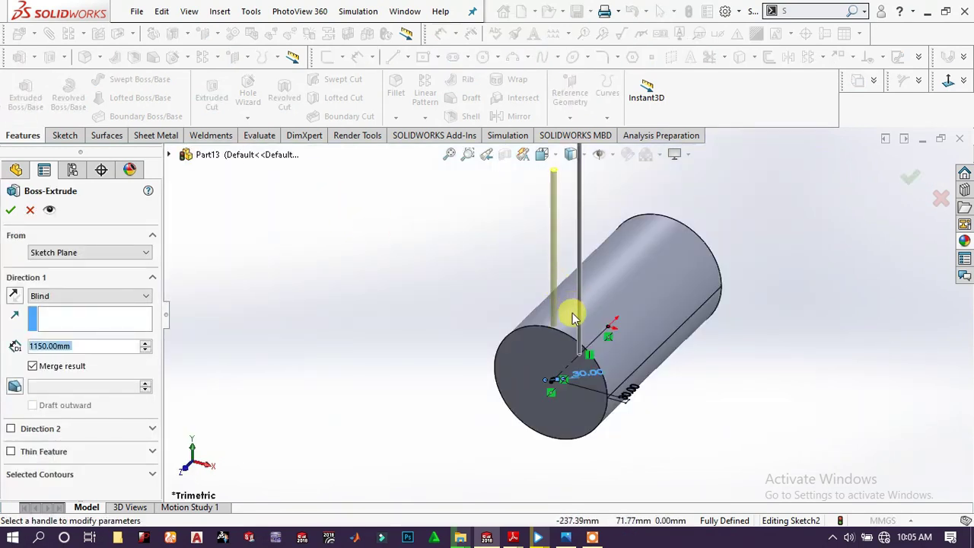
scroll(574, 317, down, 2)
click(67, 259)
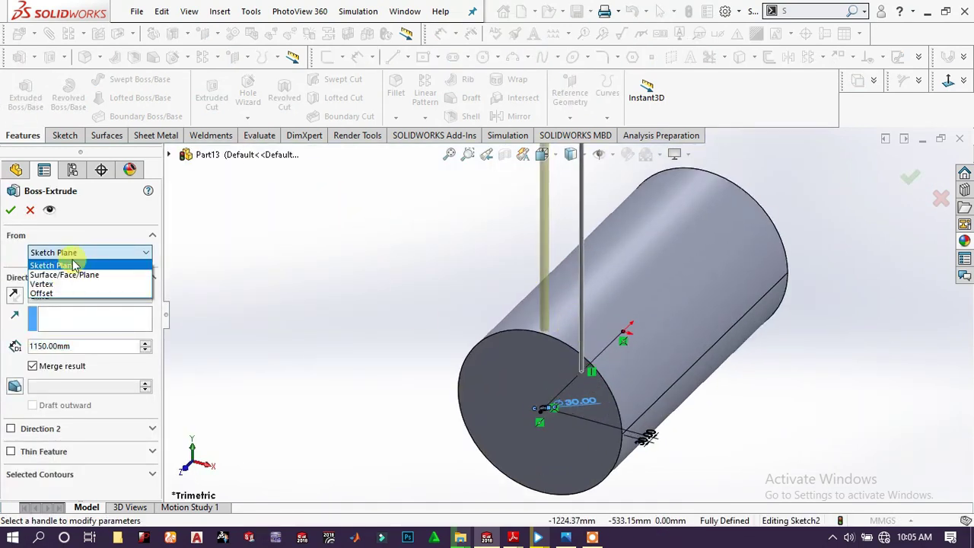
click(75, 271)
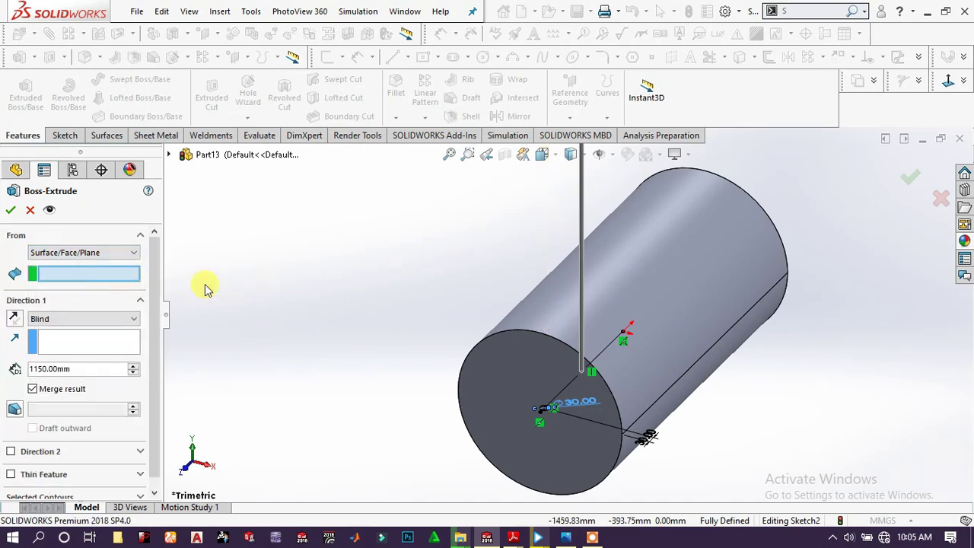
click(564, 317)
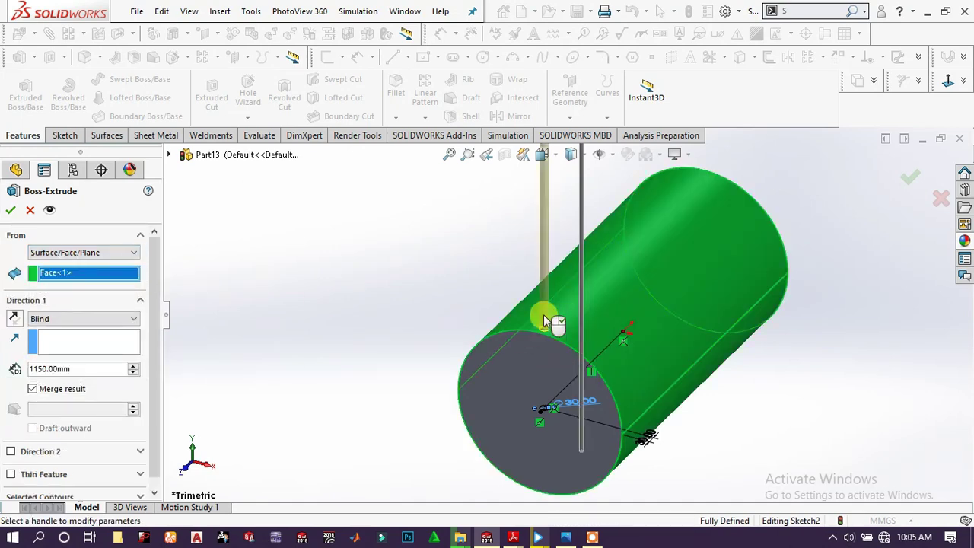
scroll(546, 334, down, 3)
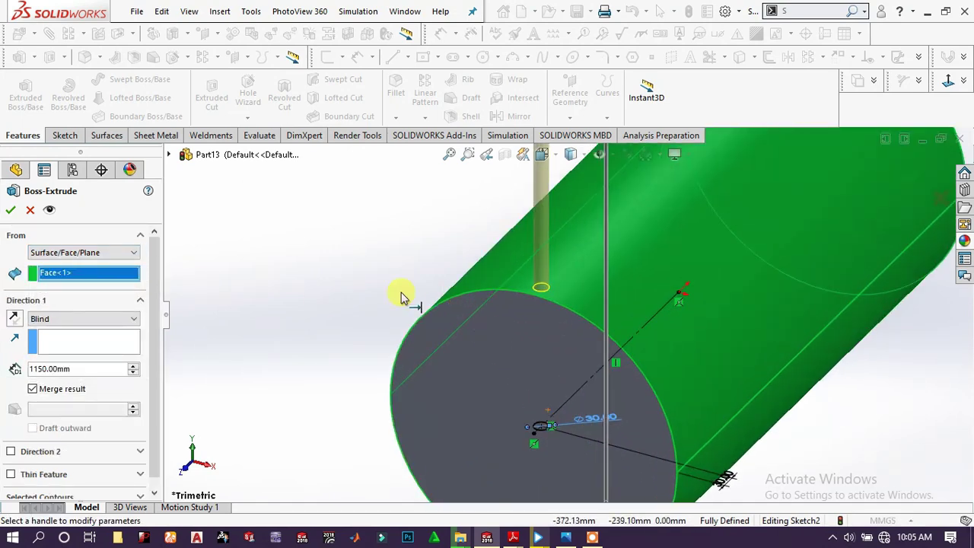
click(101, 369)
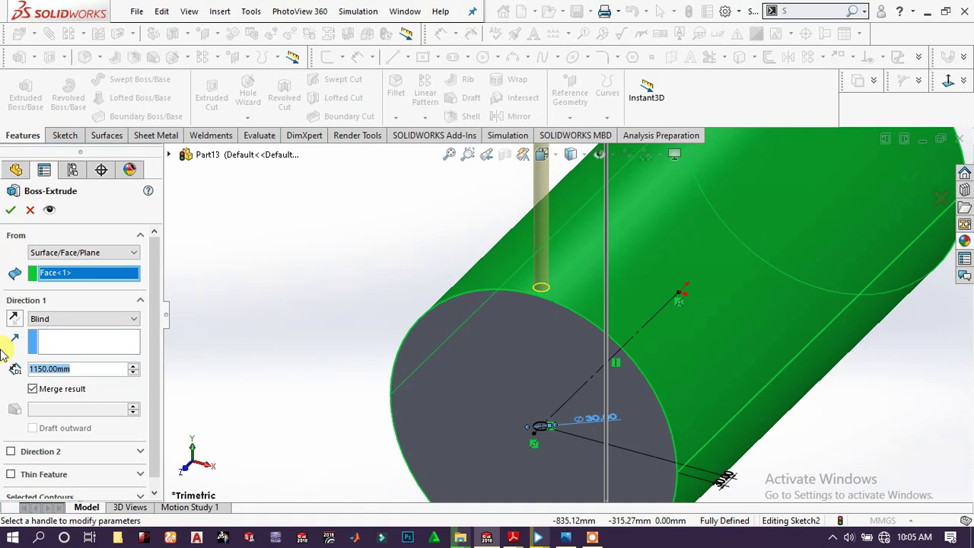
text(60)
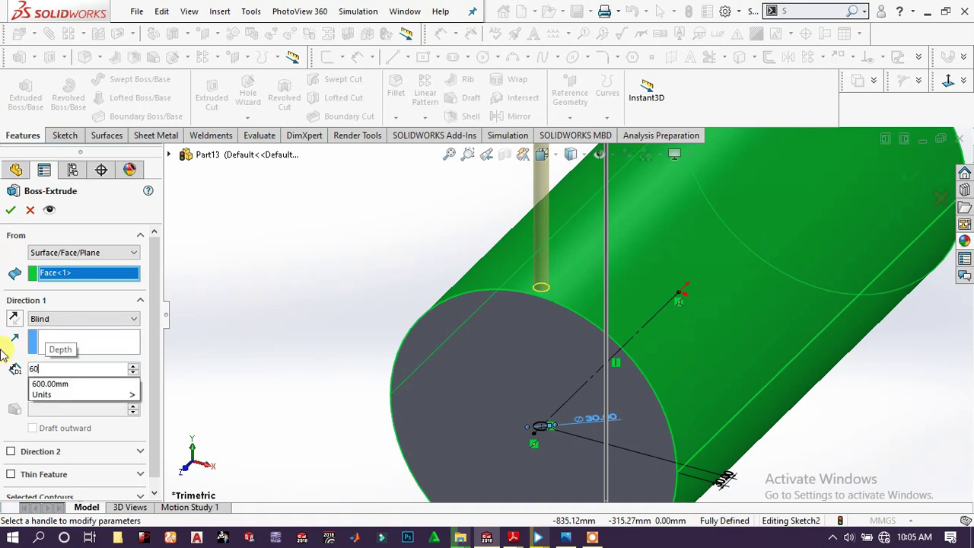
key(Return)
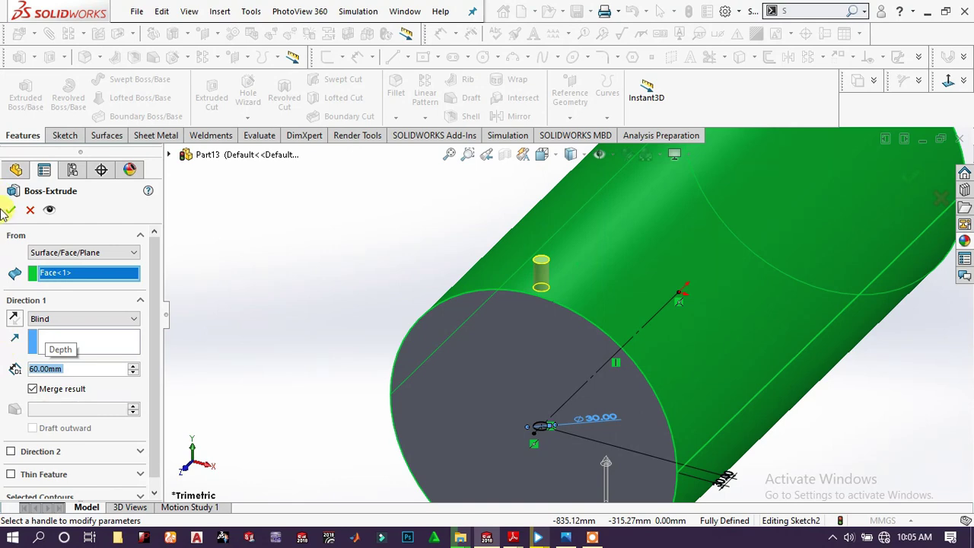
click(8, 212)
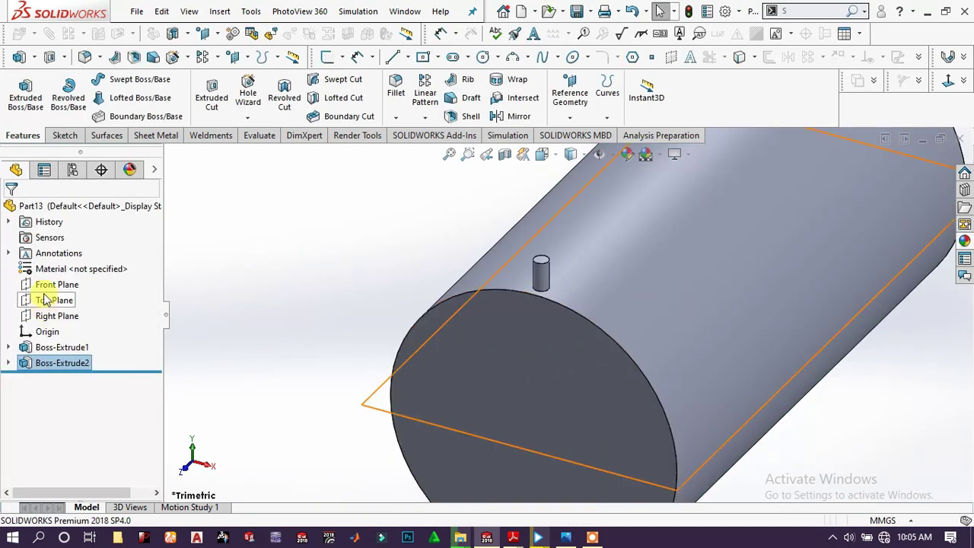
On the Right Plane, sketch a short top line and a vertical line beside the pin.
scroll(626, 409, up, 3)
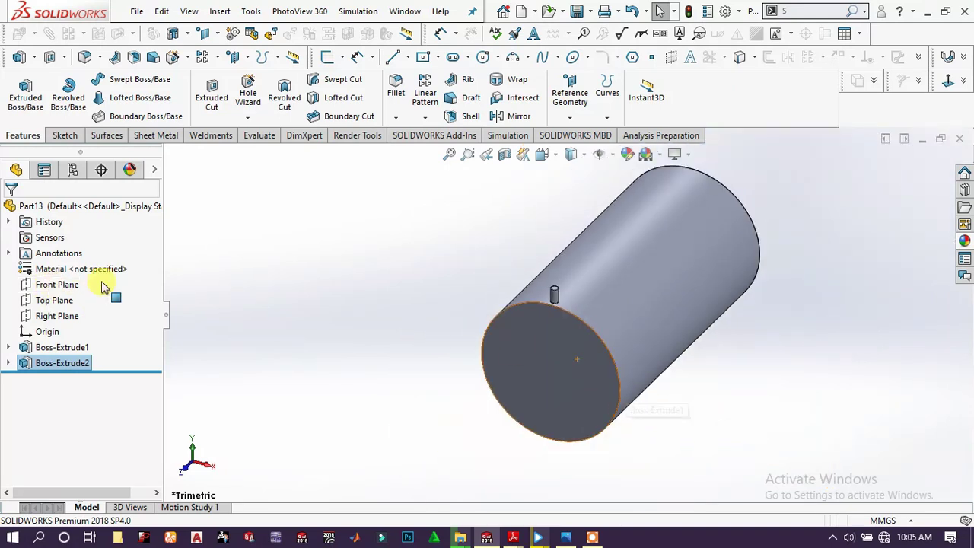
click(54, 316)
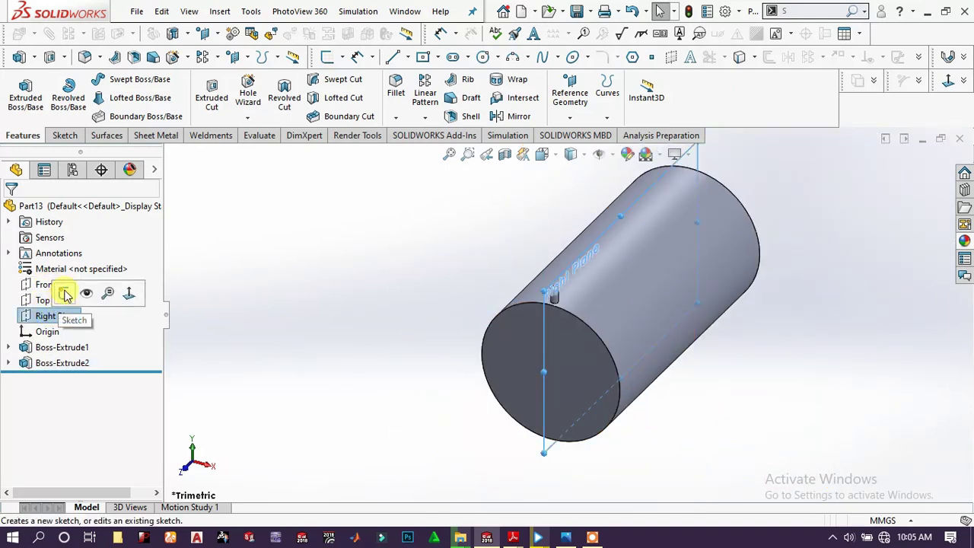
click(65, 290)
scroll(398, 206, down, 4)
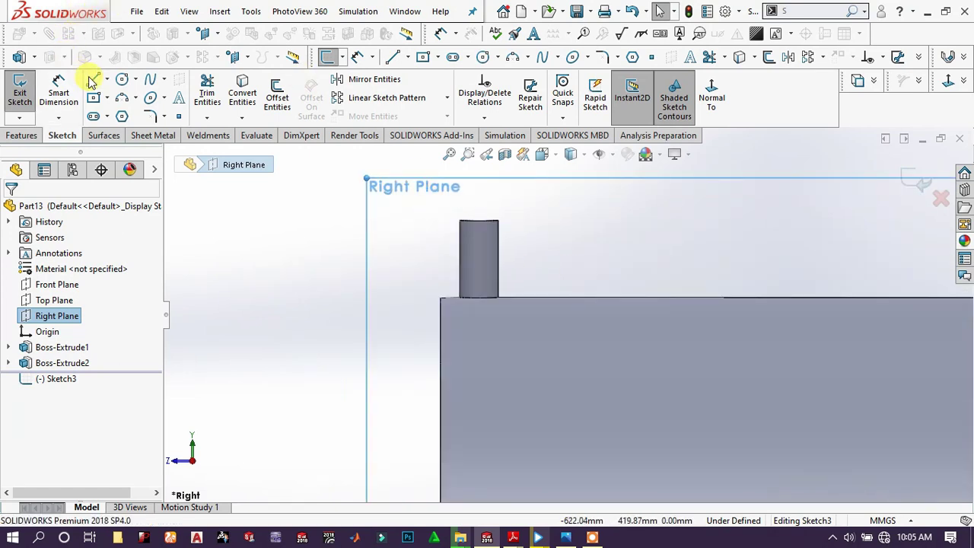
scroll(525, 209, down, 1)
key(l)
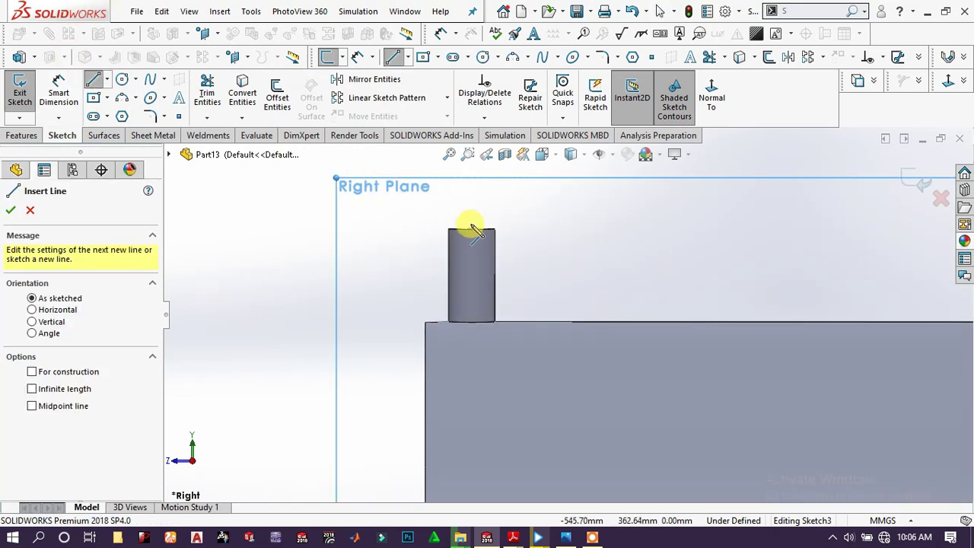
mouse_move(471, 219)
mouse_down()
mouse_move(419, 218)
mouse_move(419, 318)
mouse_up()
click(419, 301)
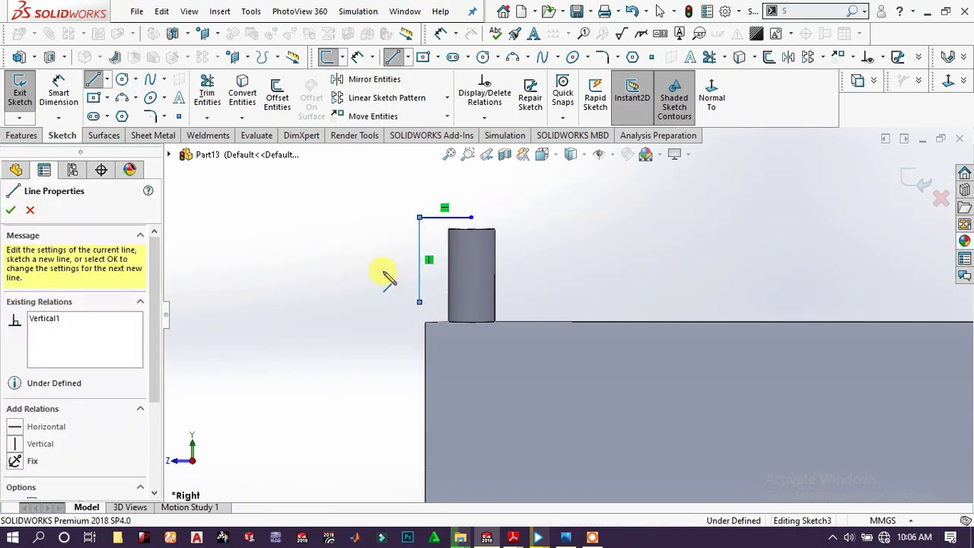
right_click(344, 259)
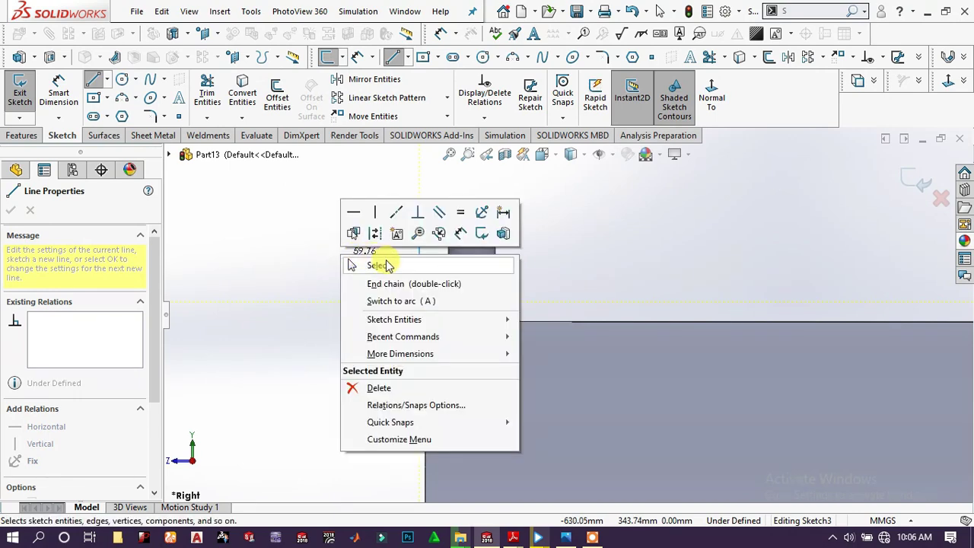
click(361, 261)
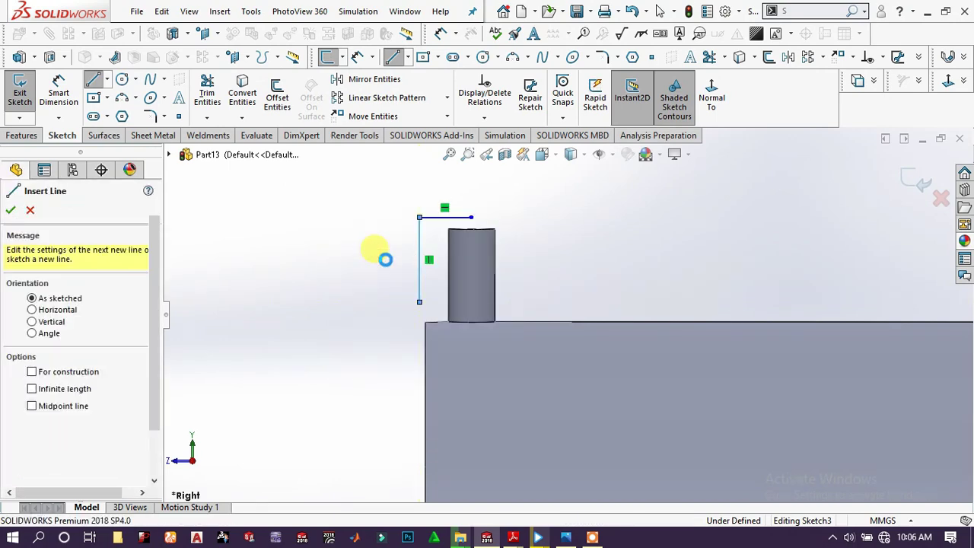
Dimension the top line 9.5 mm, the vertical line 40 mm, and its 1 mm offset from the pin edge.
click(460, 219)
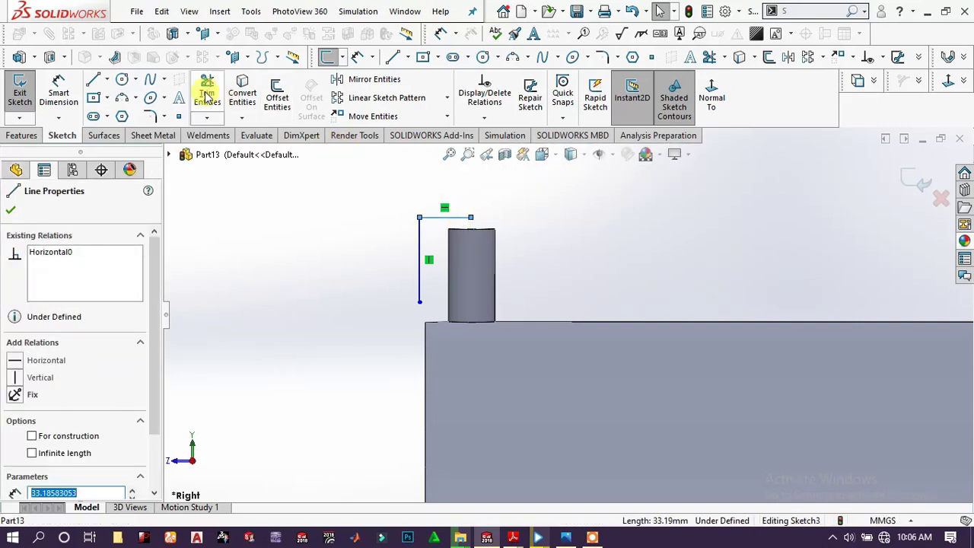
click(59, 90)
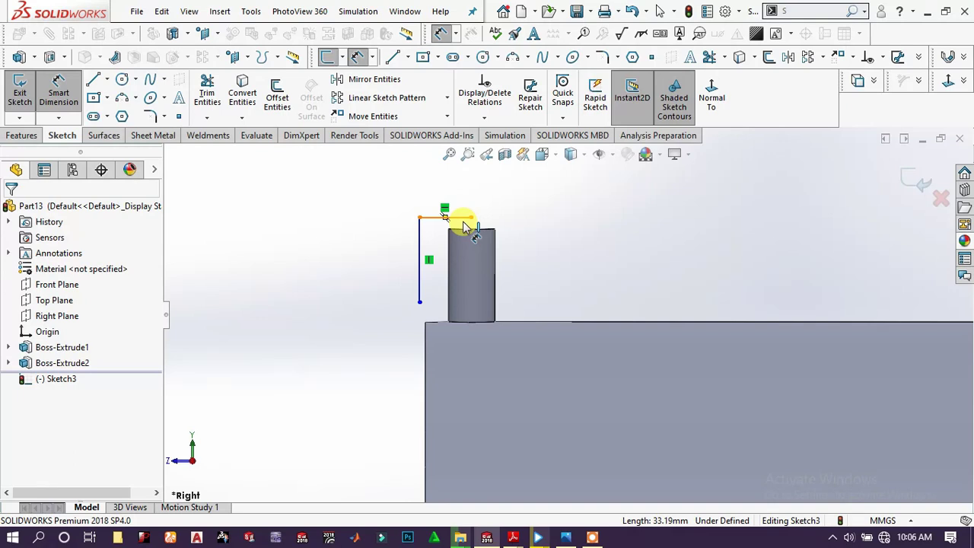
click(460, 219)
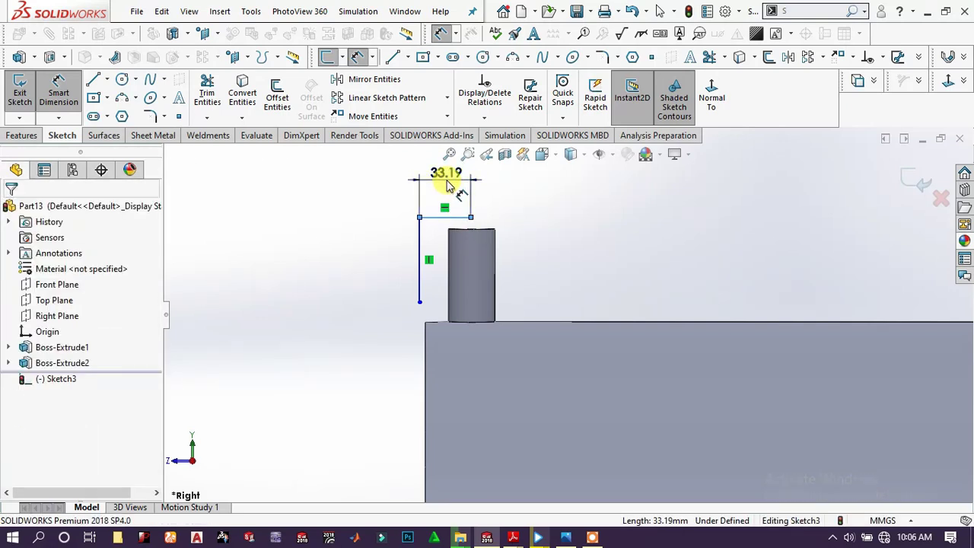
click(447, 186)
text(9.5)
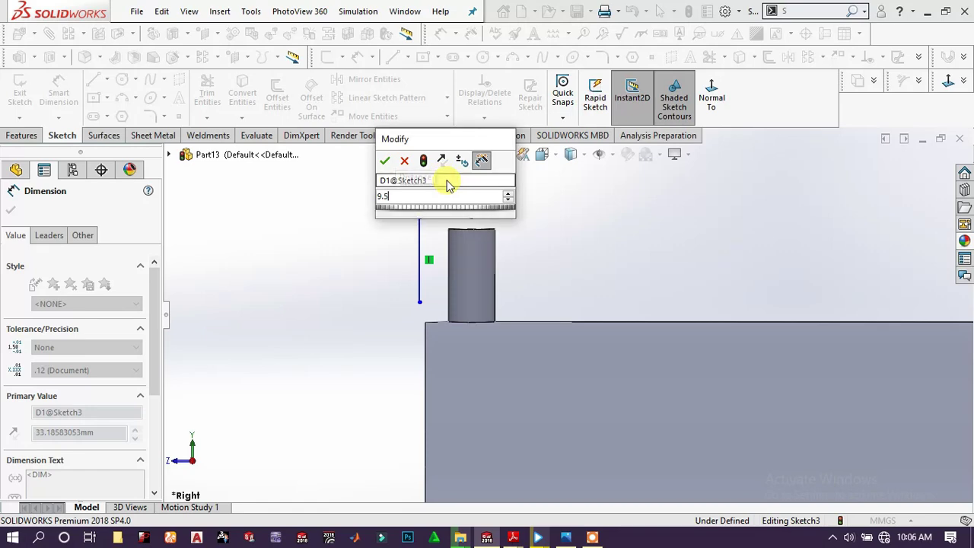
key(Return)
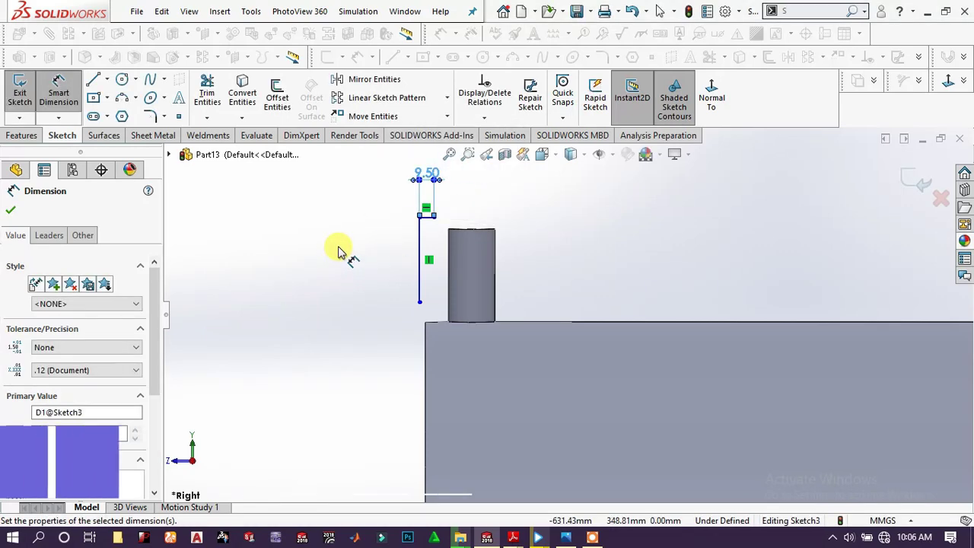
click(418, 235)
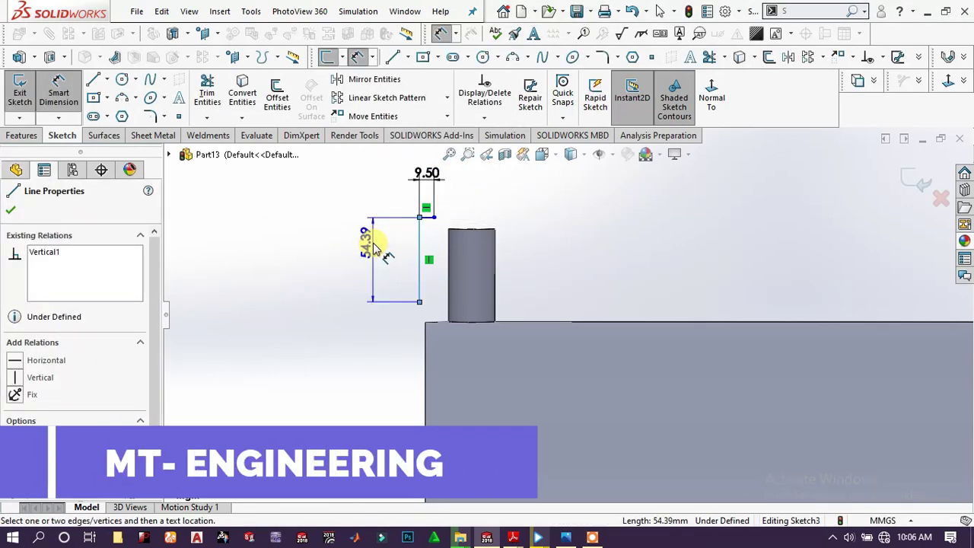
click(372, 242)
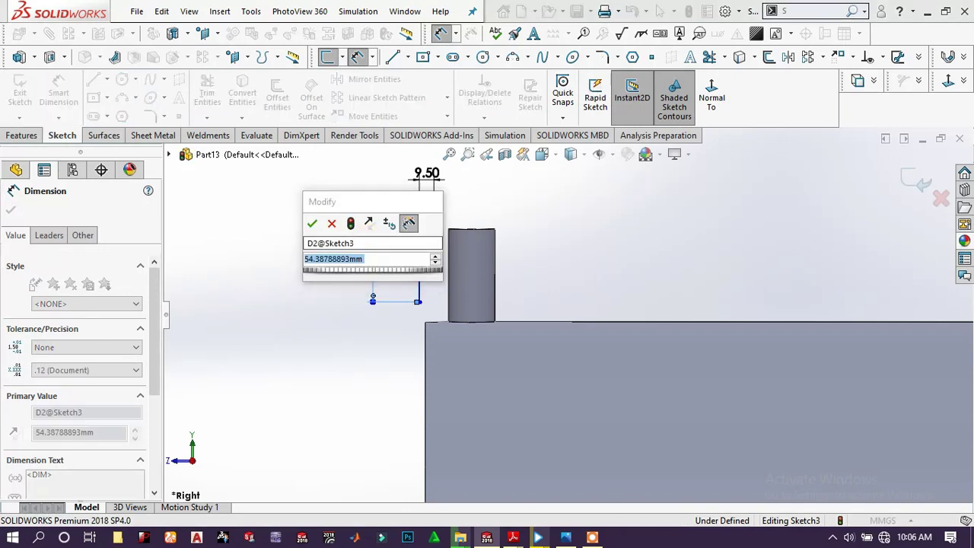
text(40)
key(Return)
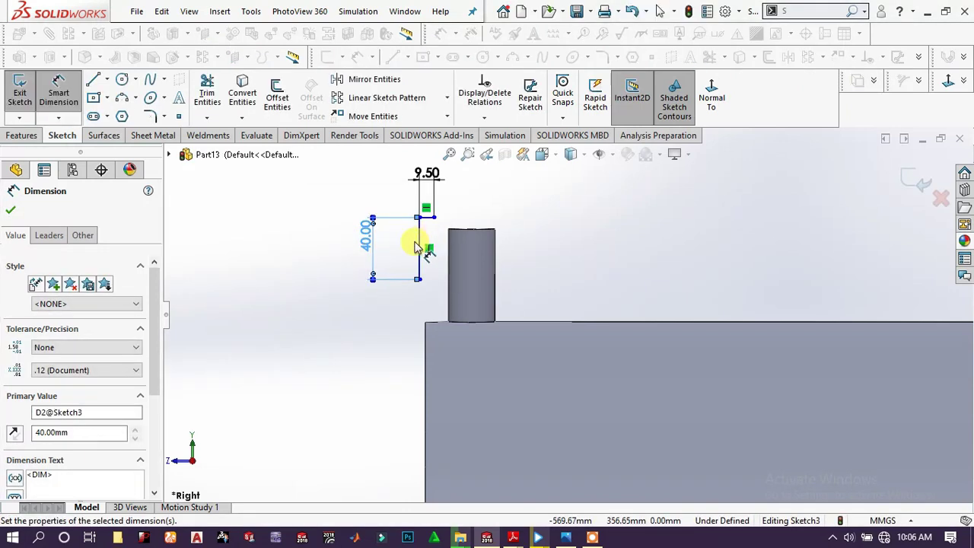
click(420, 247)
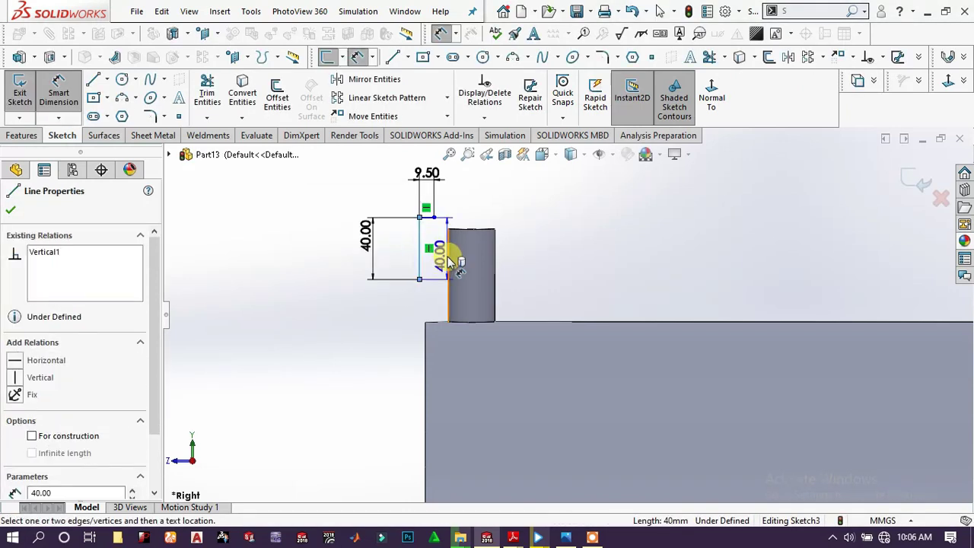
click(448, 259)
click(431, 307)
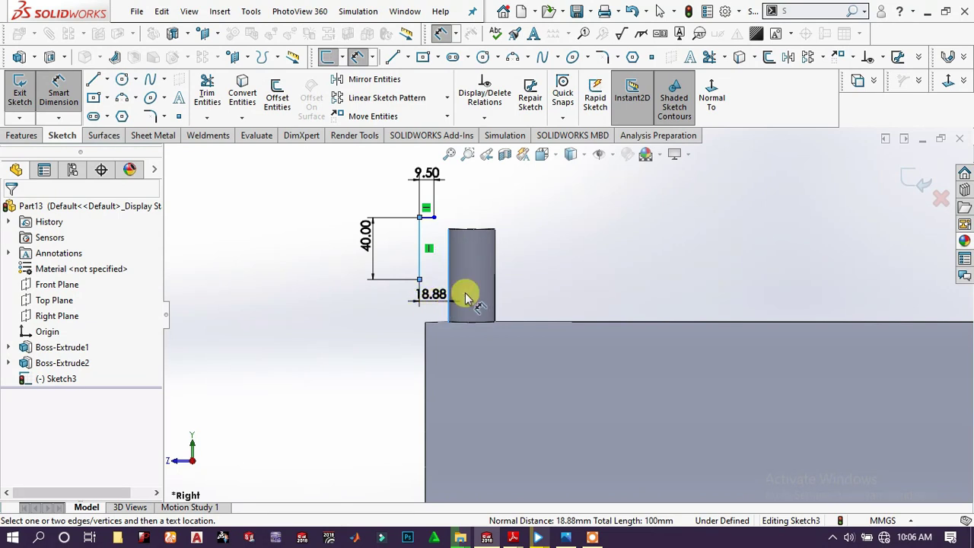
text(18.88497264mm)
key(Return)
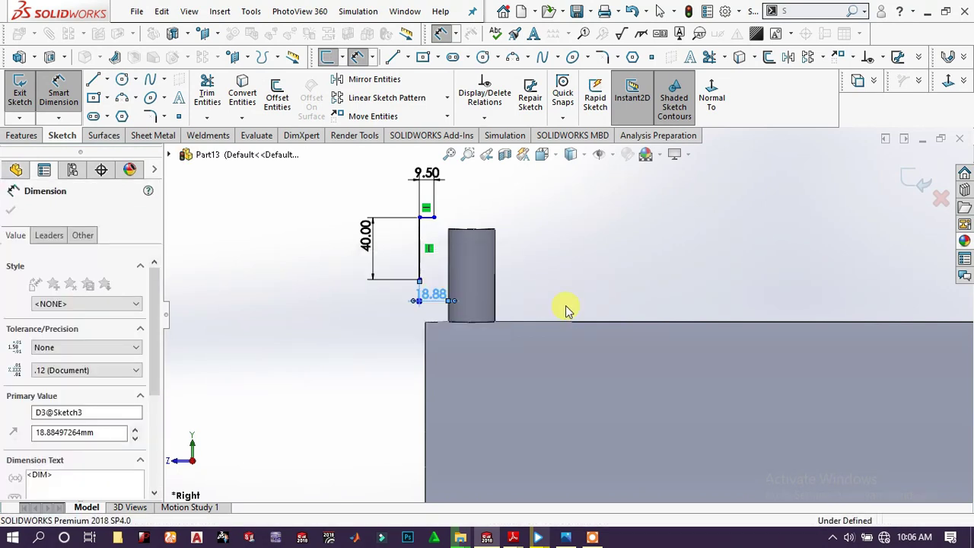
Move the 9.50 dimension aside and drag the short top line level with the pin's top.
scroll(494, 236, down, 5)
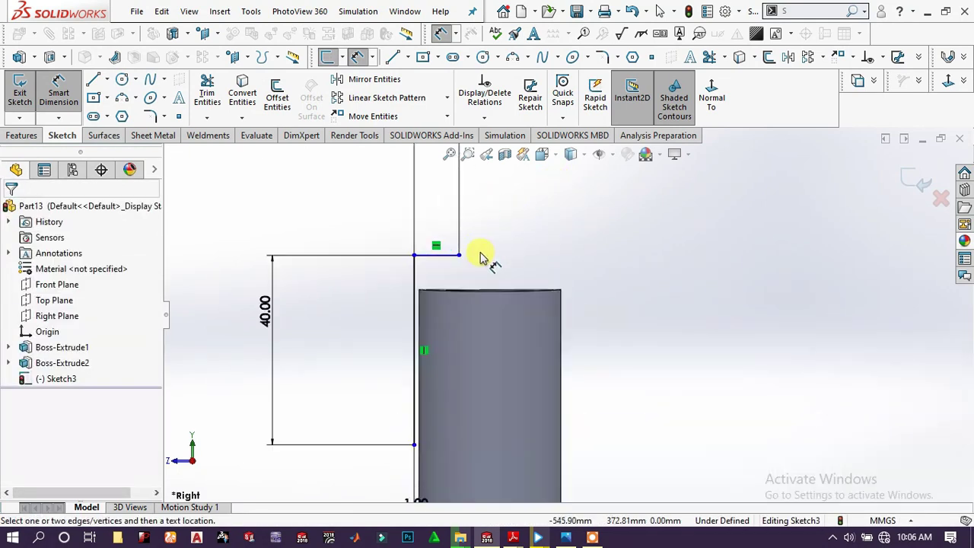
click(441, 265)
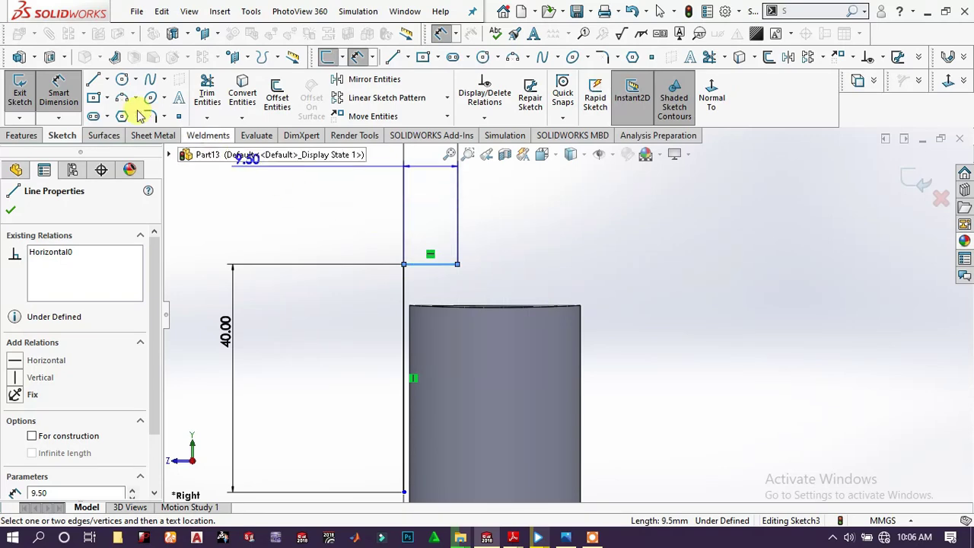
click(232, 171)
click(58, 92)
scroll(576, 233, down, 2)
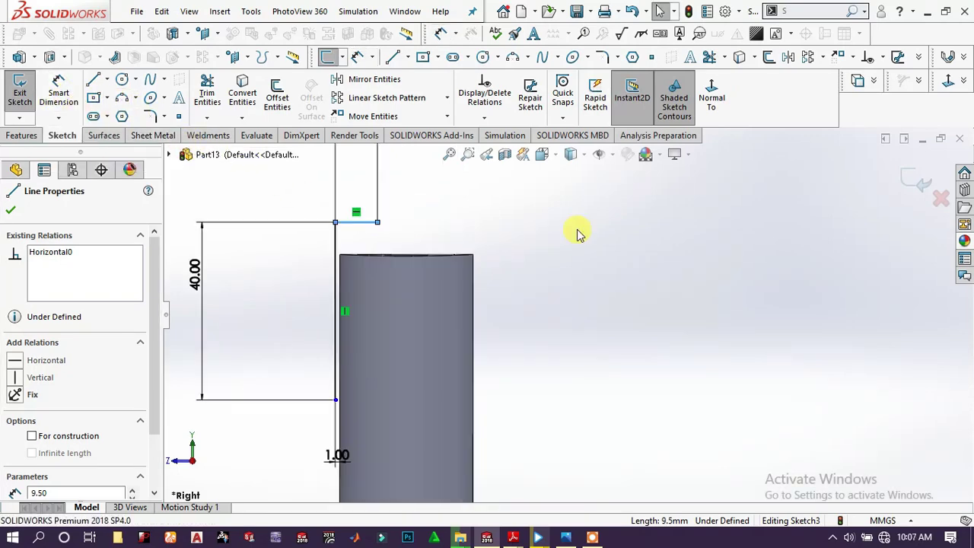
right_click(539, 222)
click(363, 227)
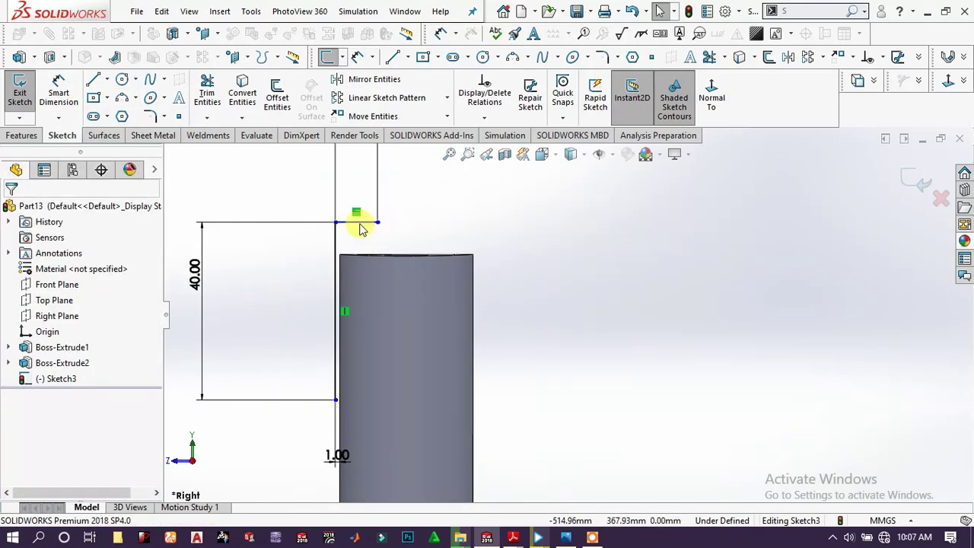
drag(360, 226, 363, 251)
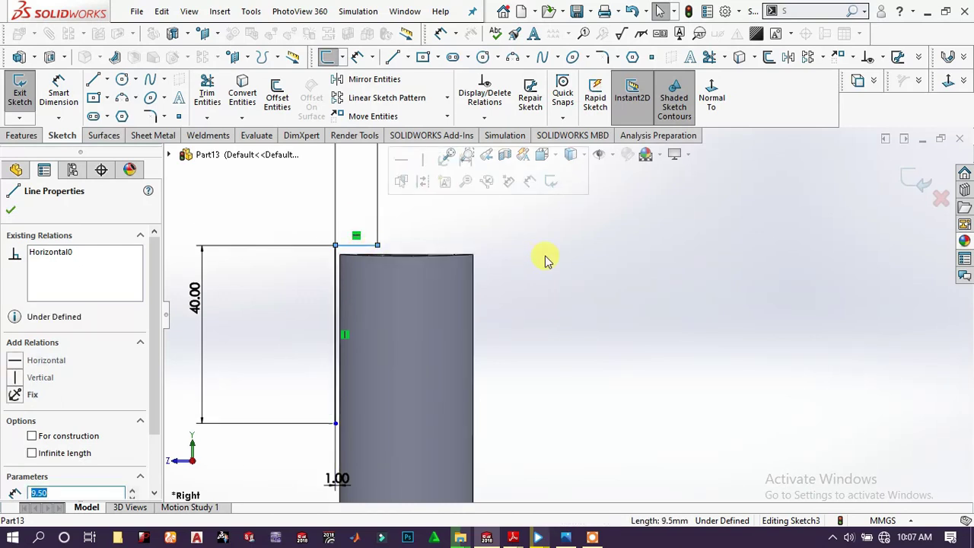
click(647, 290)
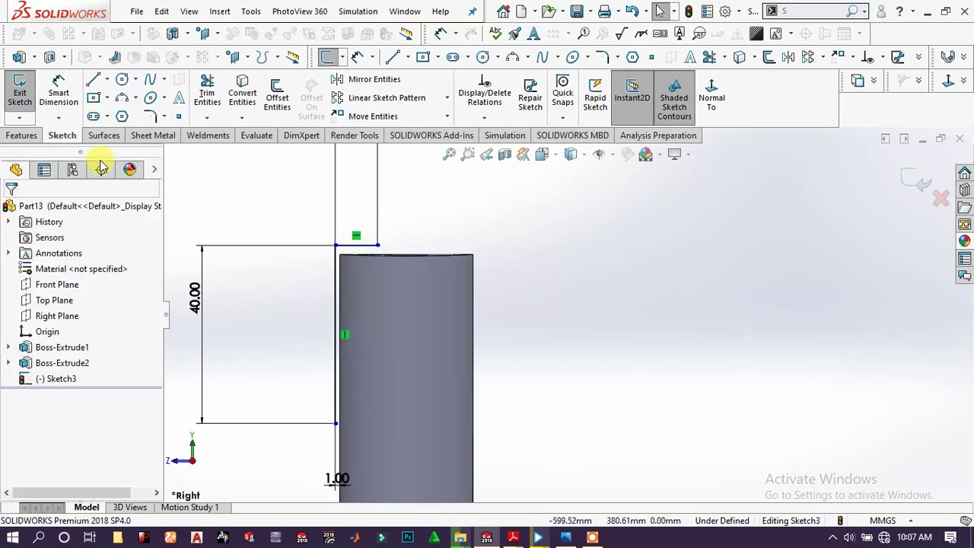
Dimension the short sketch line 1 mm from the cylinder's top edge.
click(55, 92)
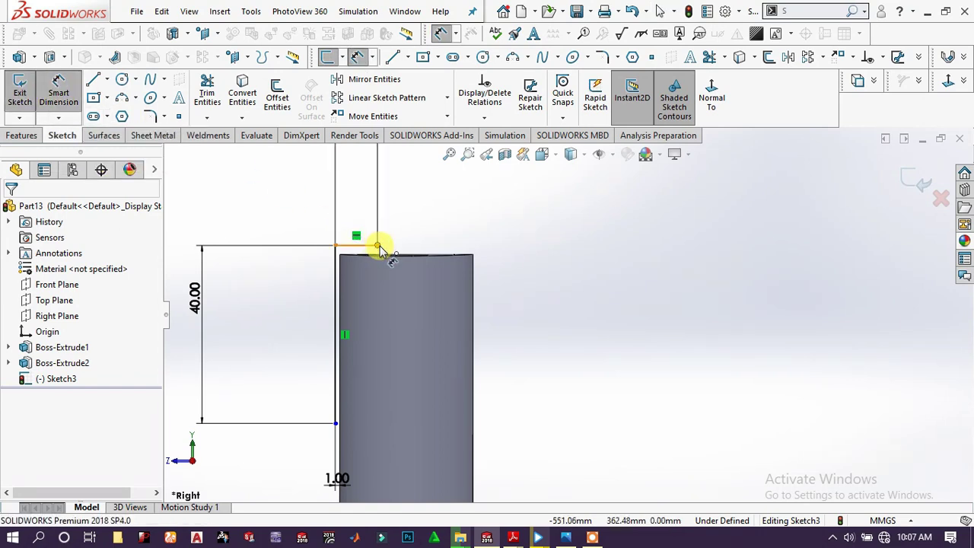
click(378, 245)
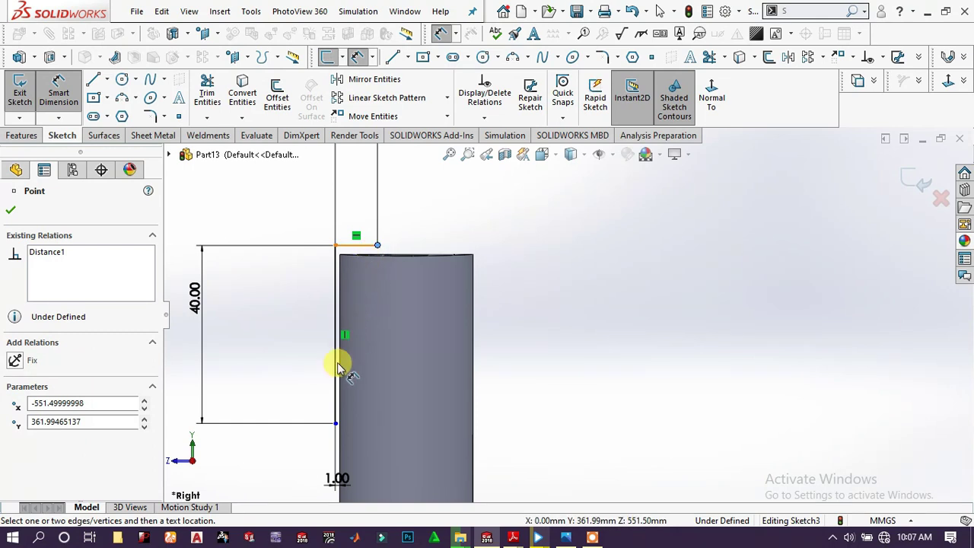
click(336, 423)
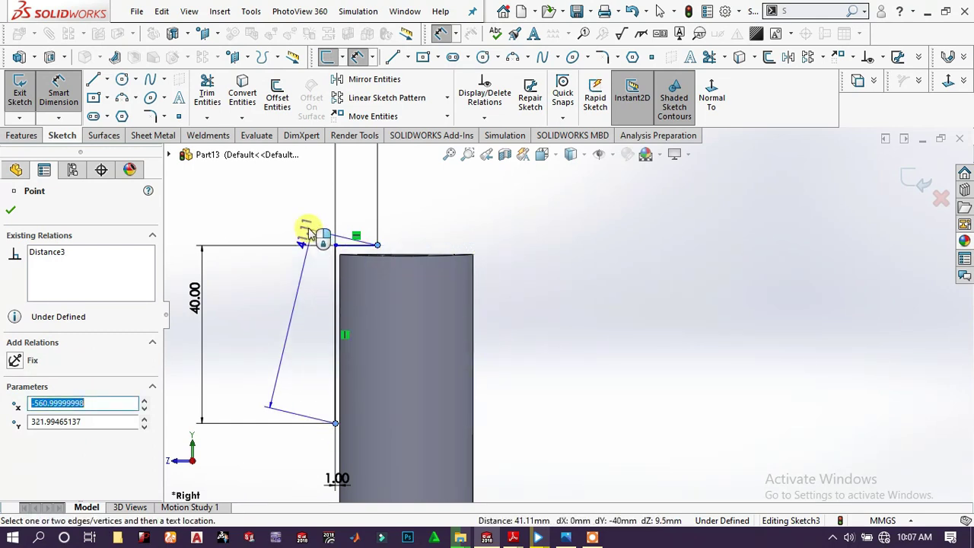
click(67, 92)
click(67, 91)
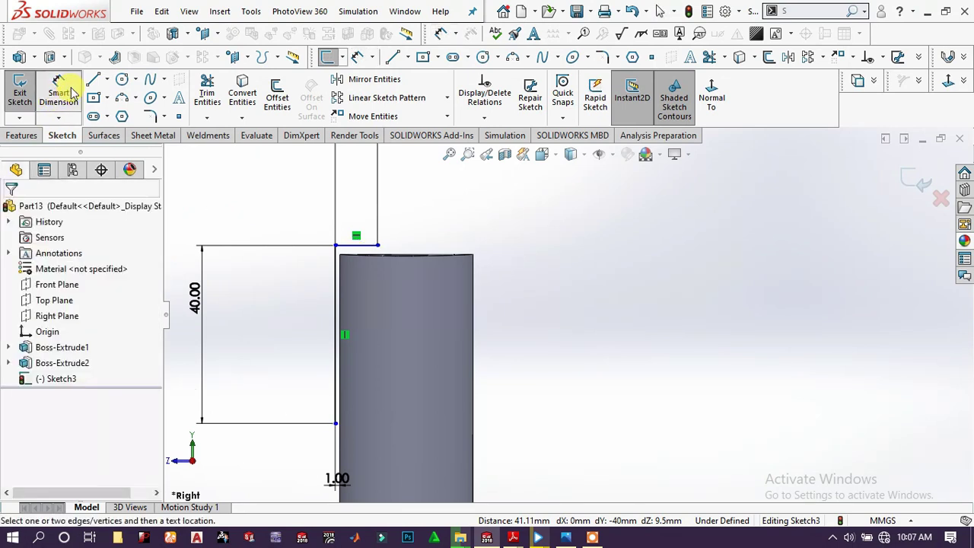
click(396, 256)
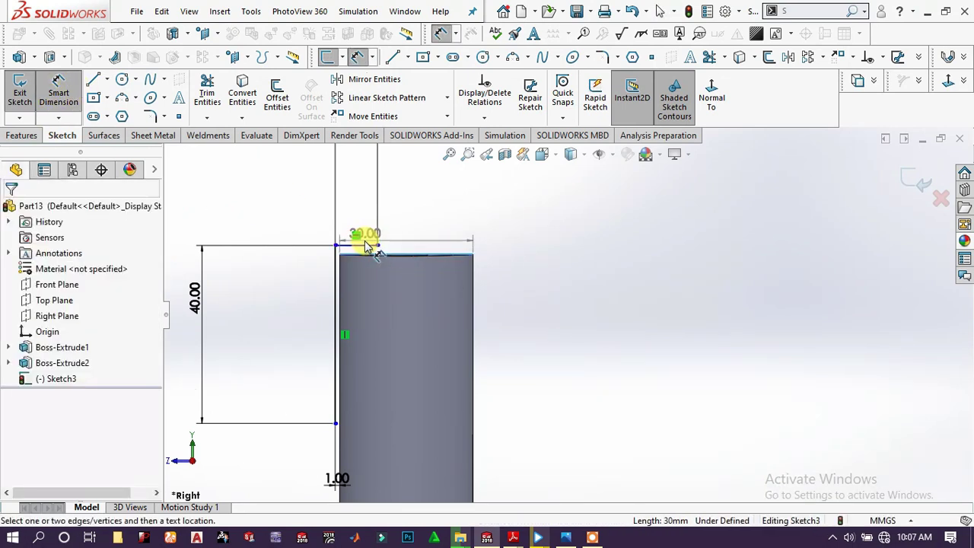
click(367, 245)
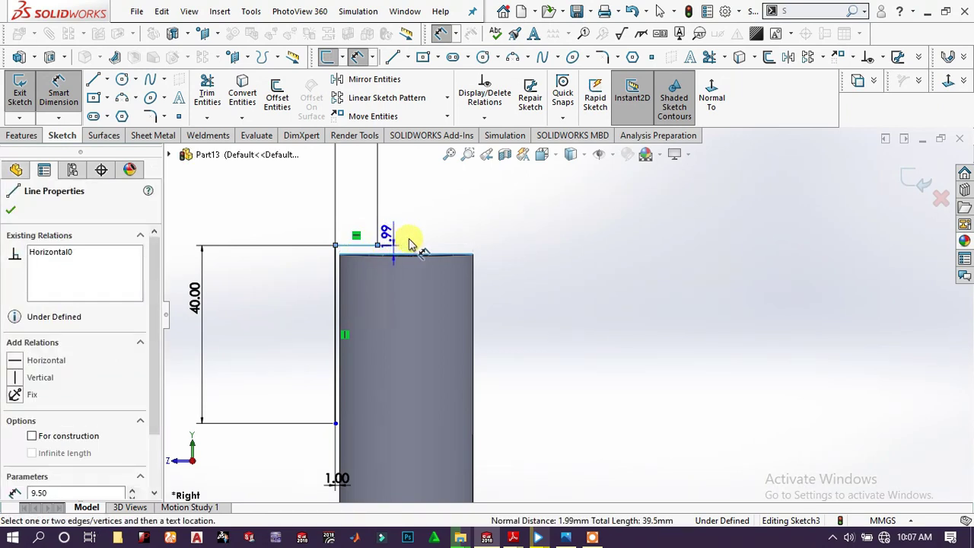
click(532, 245)
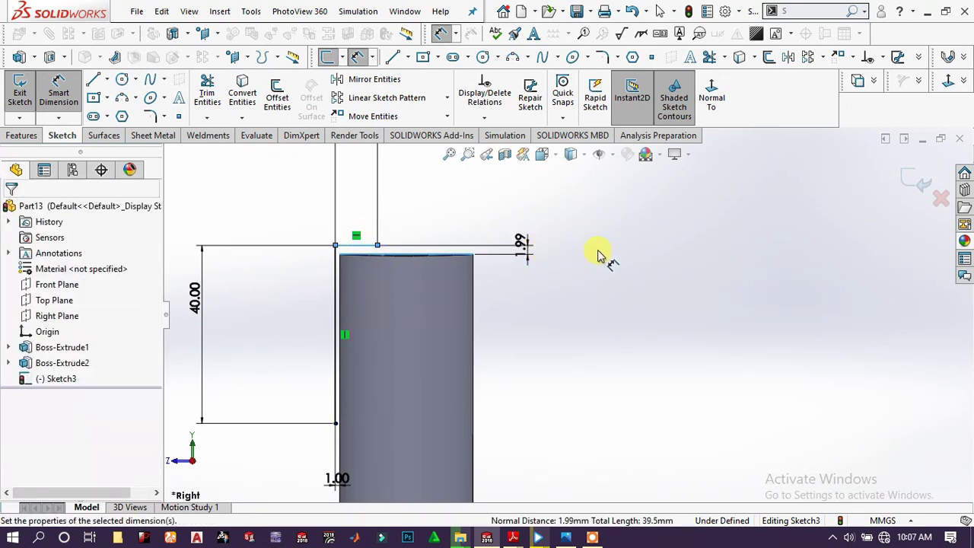
text(1.00mm)
key(Return)
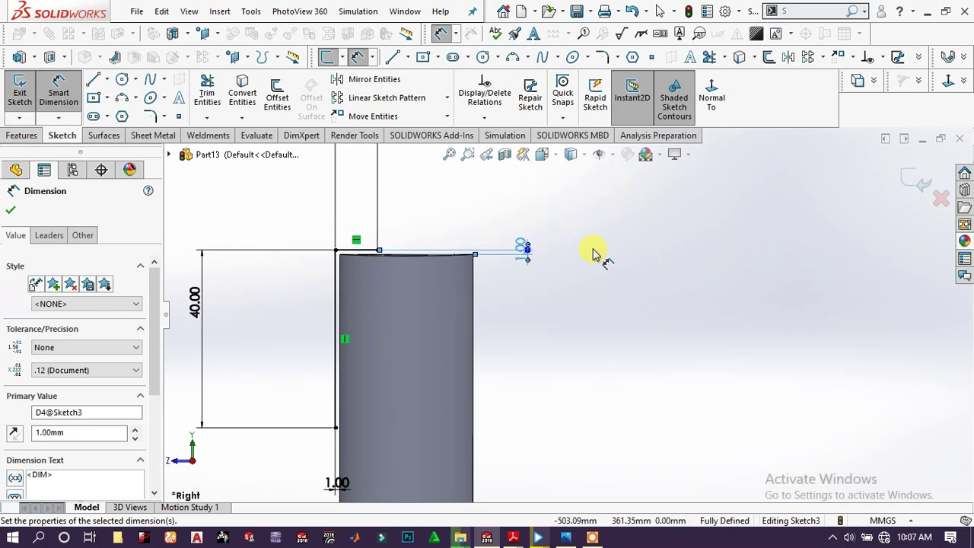
key(Escape)
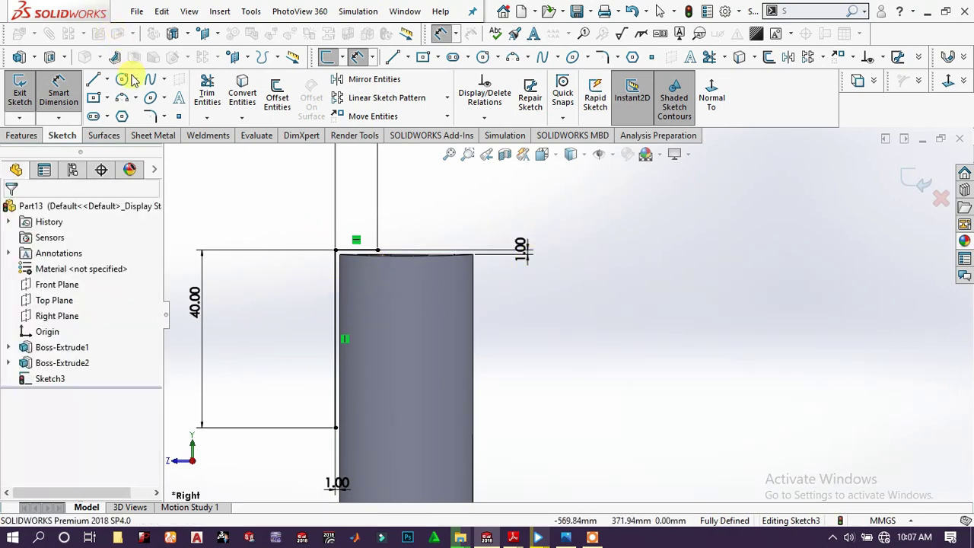
Draw a 3 Point Arc from the line's top corner down to the bottom-left corner.
click(137, 99)
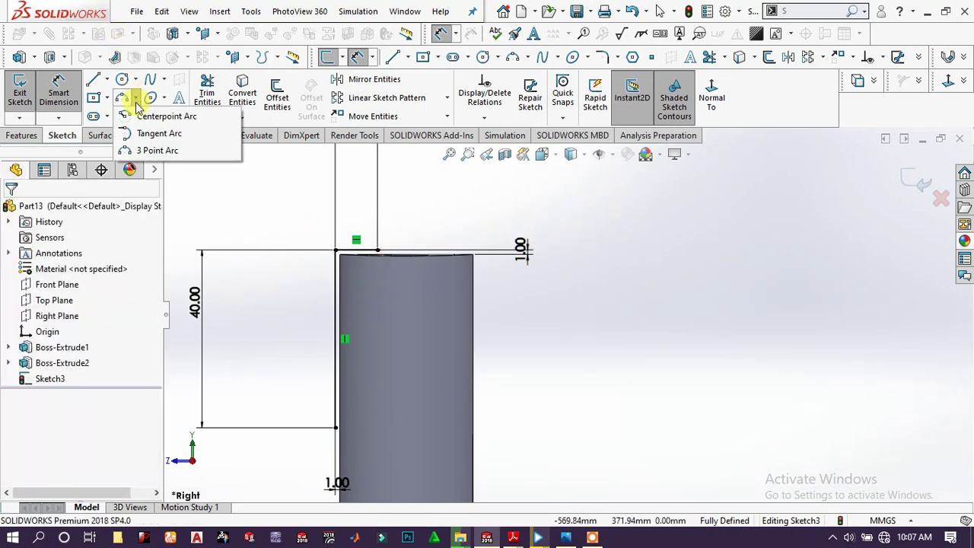
click(146, 149)
click(335, 250)
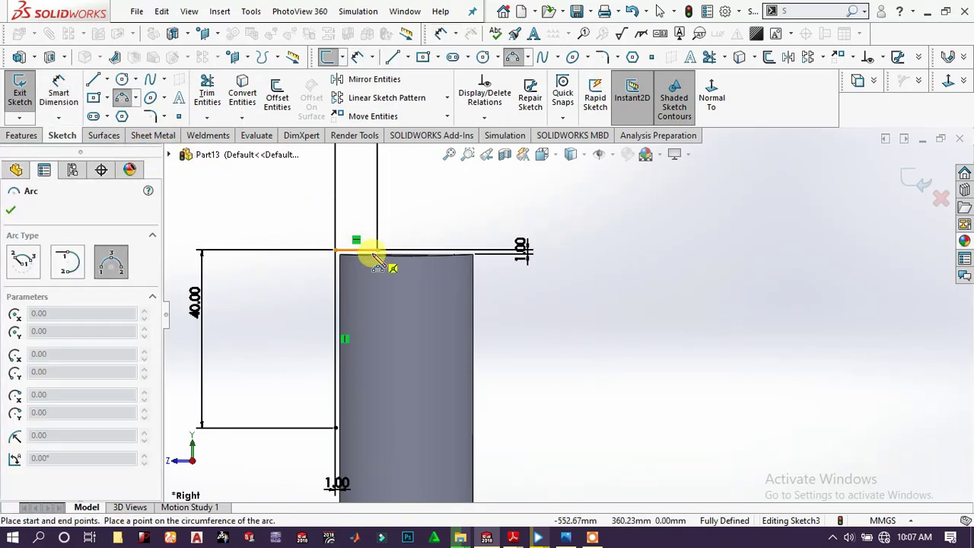
click(379, 251)
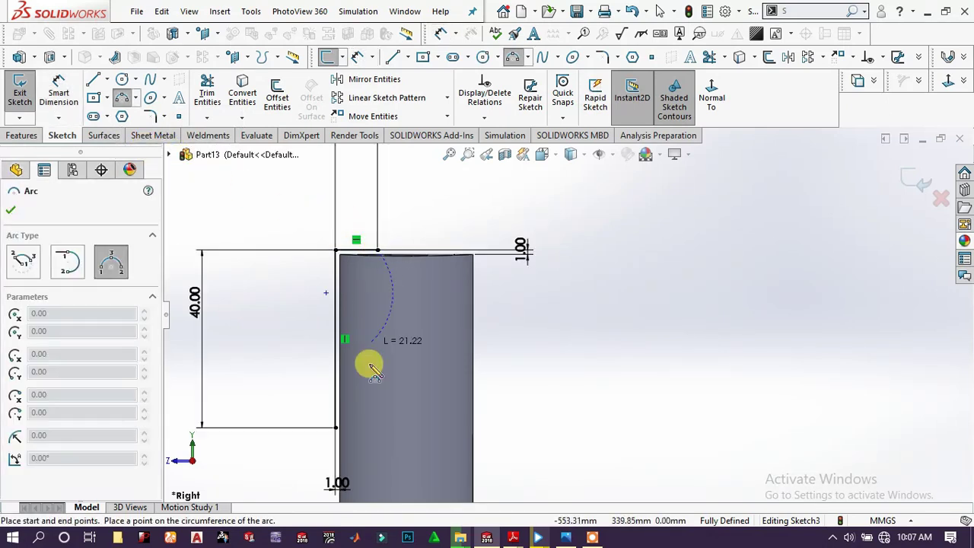
click(336, 427)
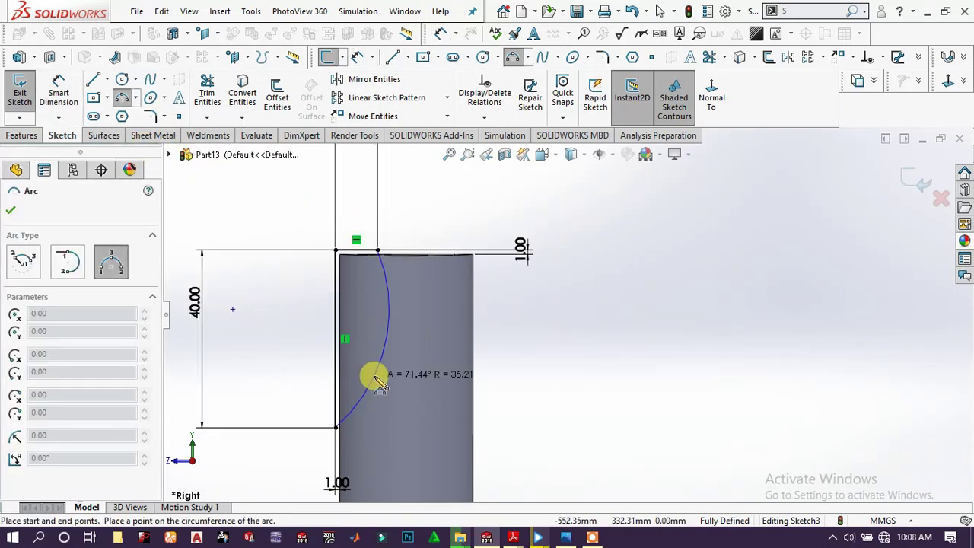
click(350, 323)
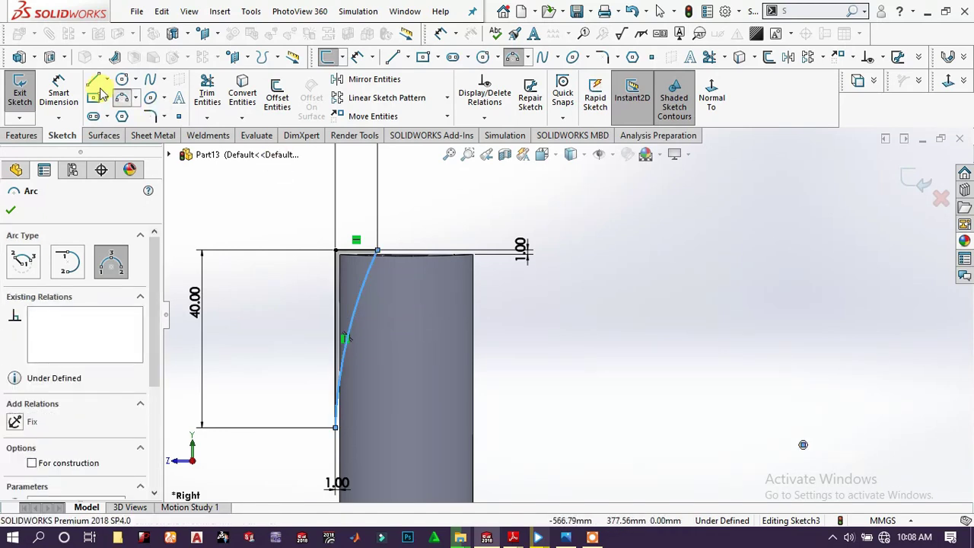
Dimension the arc's radius to 450 mm.
click(59, 92)
click(358, 305)
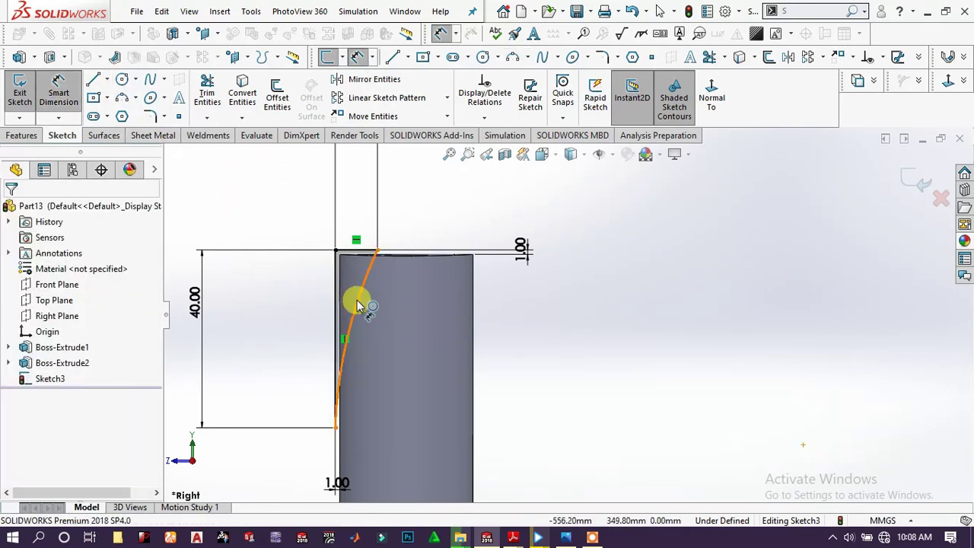
click(365, 301)
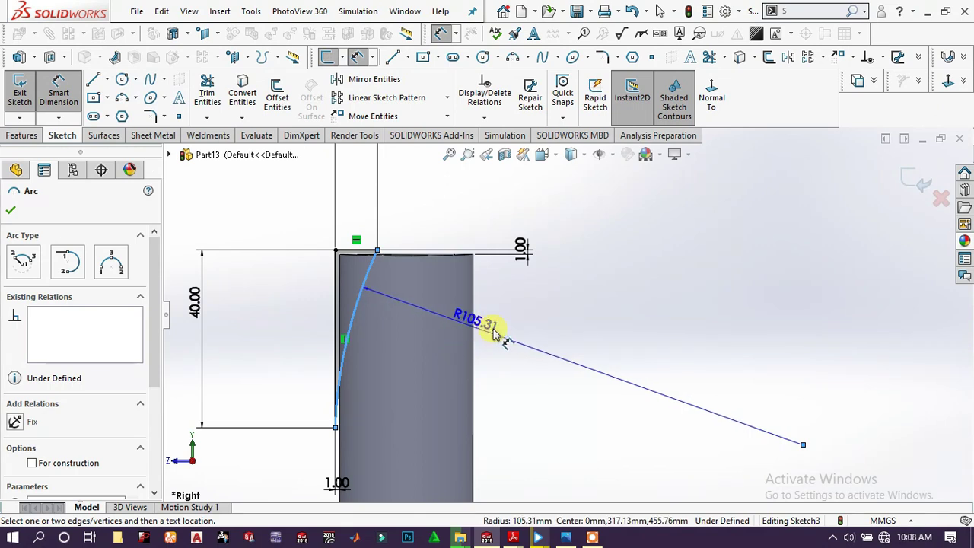
click(544, 340)
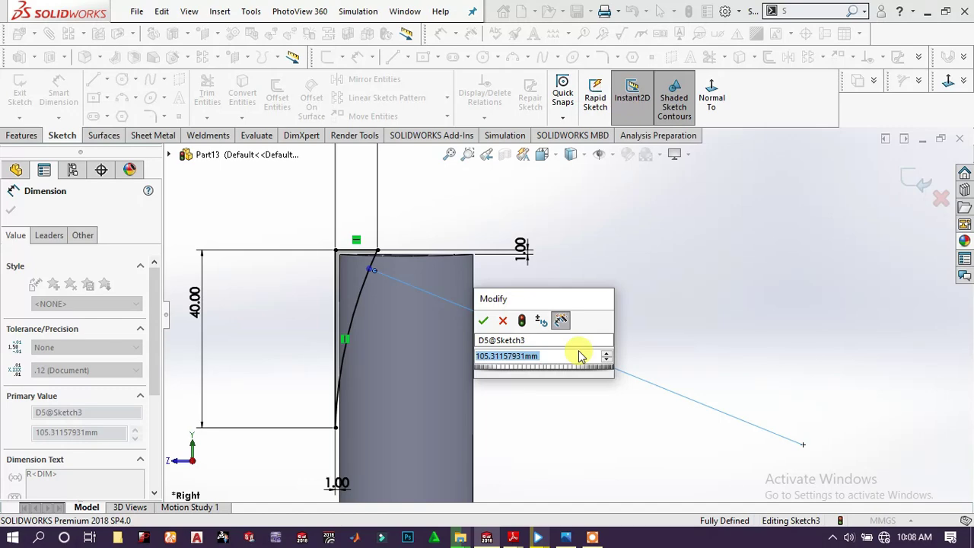
text(45)
key(Escape)
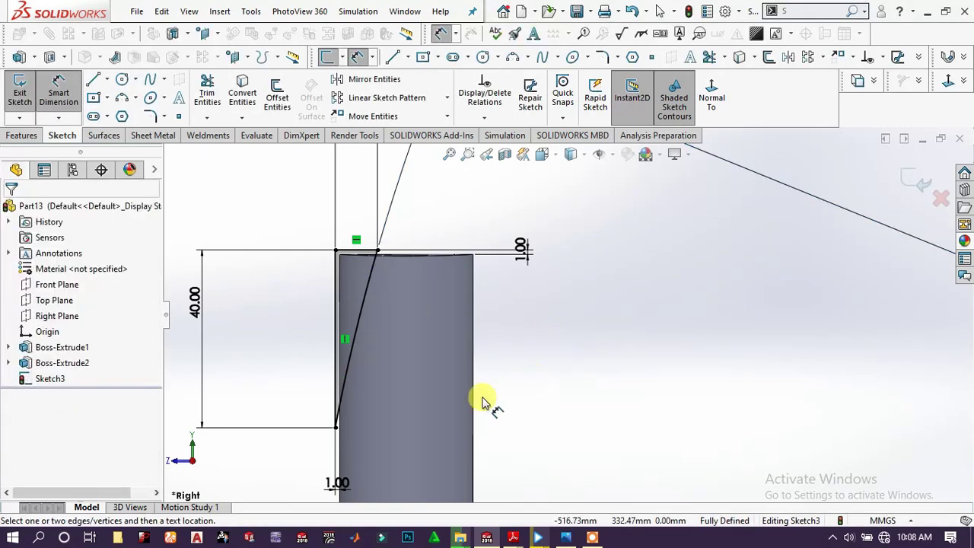
key(z)
scroll(570, 289, up, 3)
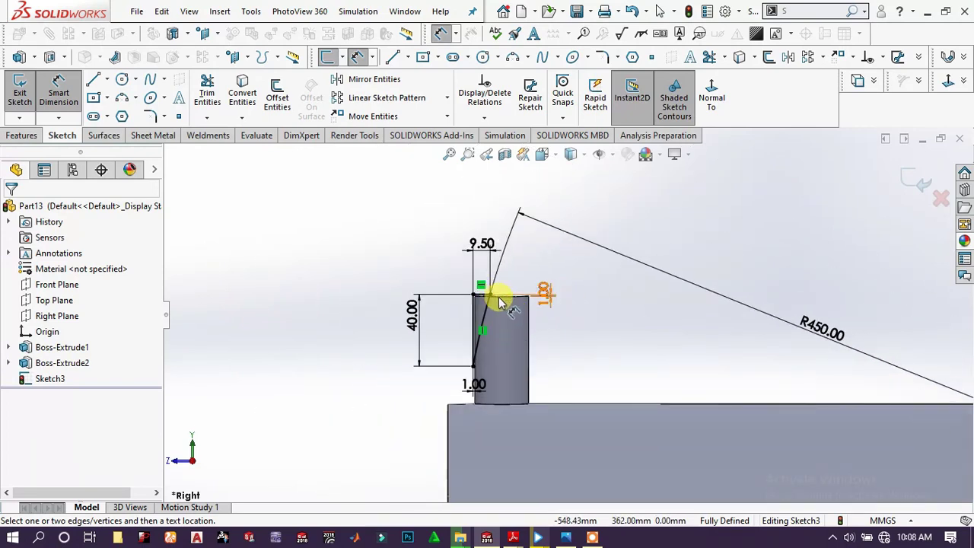
scroll(498, 251, down, 4)
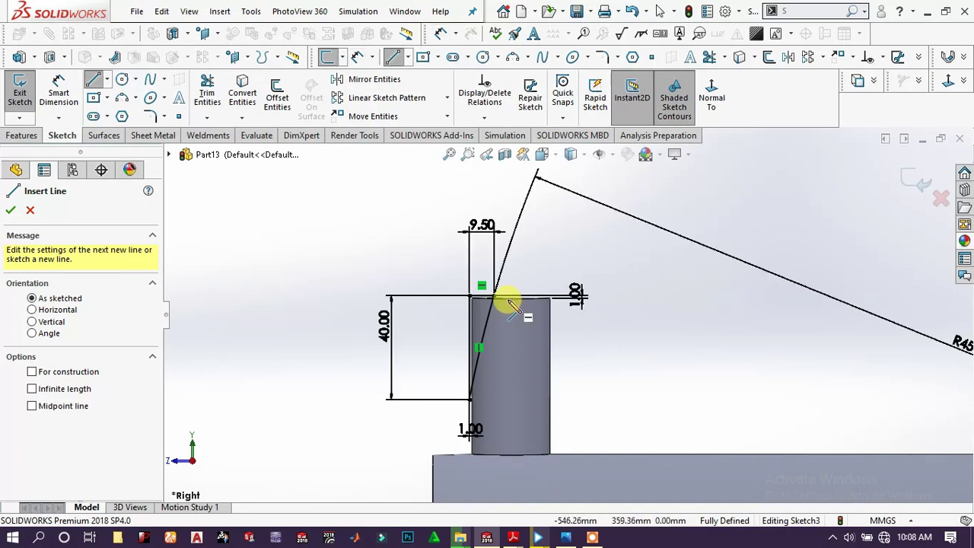
Draw a vertical construction line running through the cylinder.
click(510, 471)
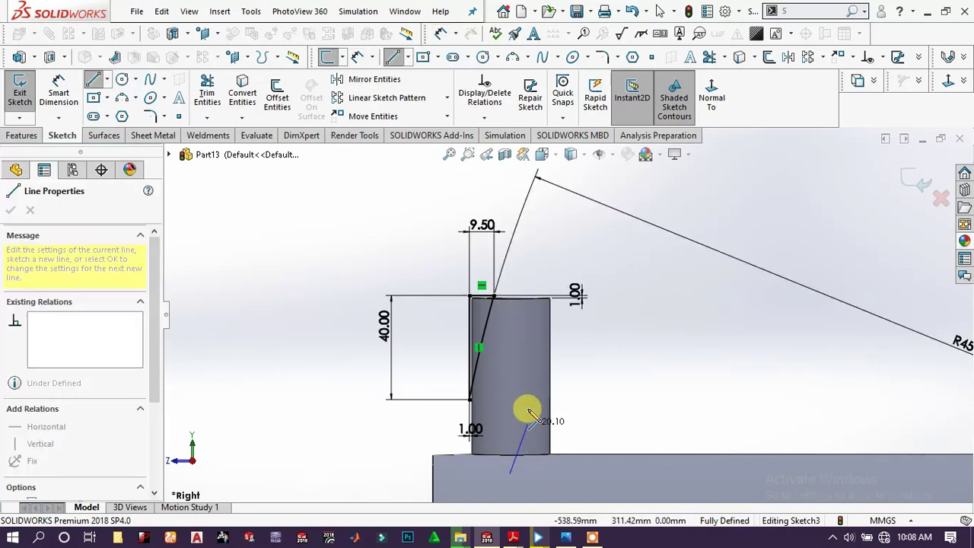
click(511, 262)
right_click(565, 264)
click(593, 235)
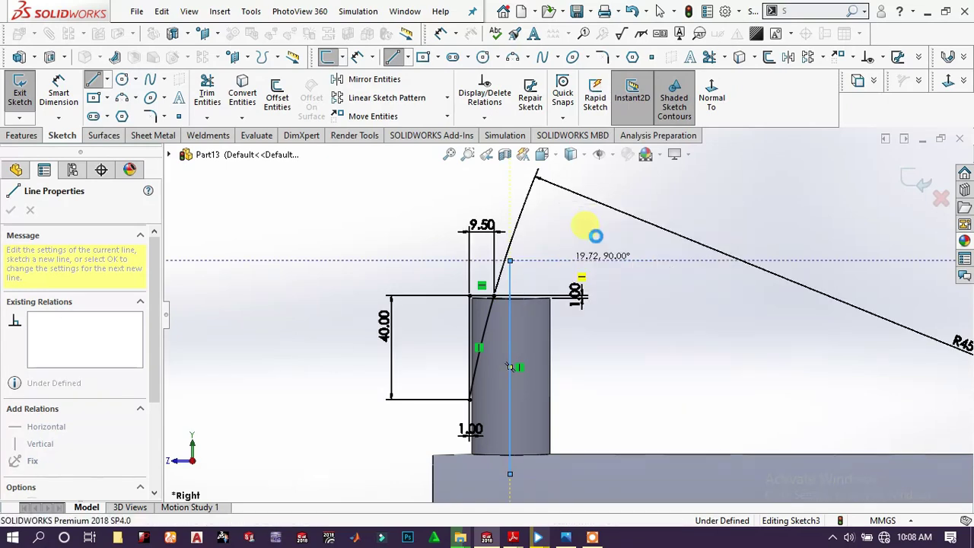
key(Escape)
Dimension the centerline 16 mm from the profile's left edge.
click(511, 353)
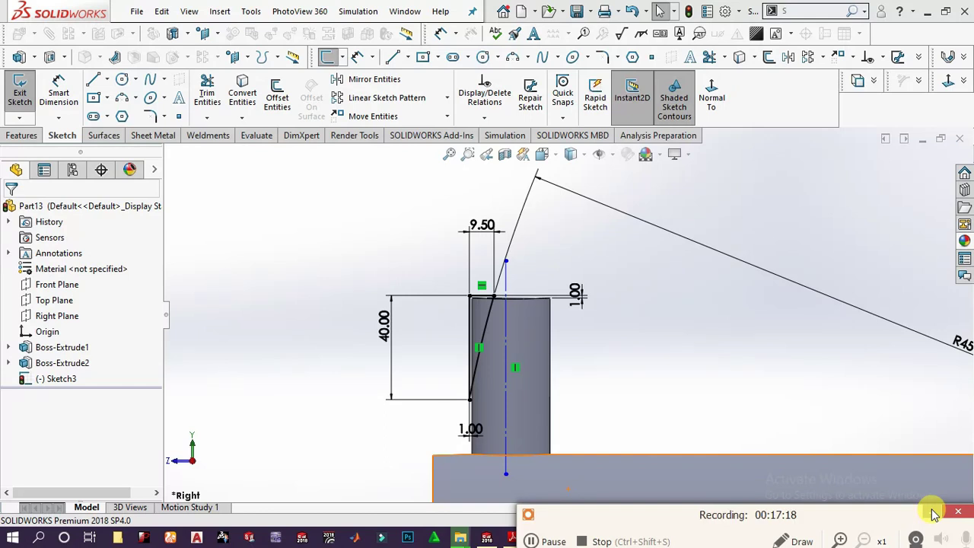
click(60, 94)
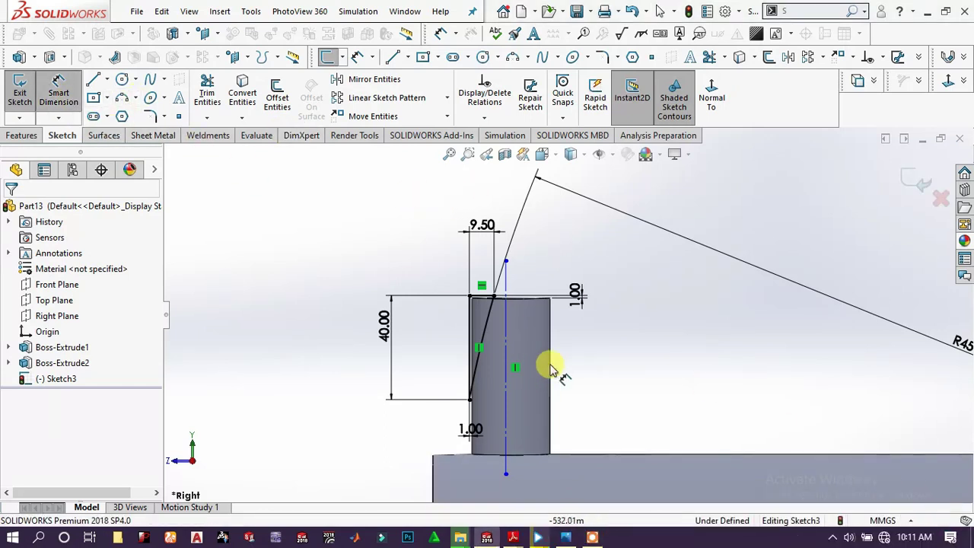
click(505, 392)
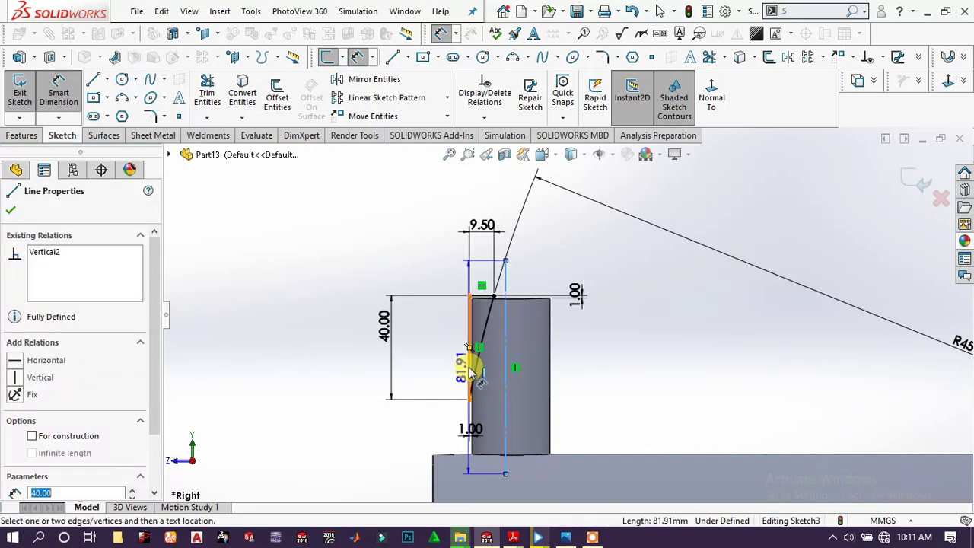
click(472, 372)
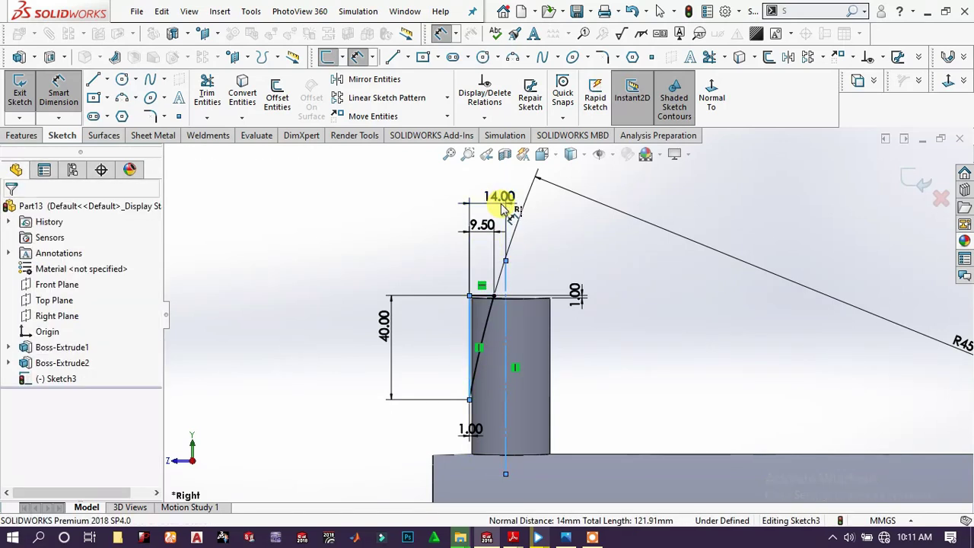
click(502, 210)
text(16)
key(Return)
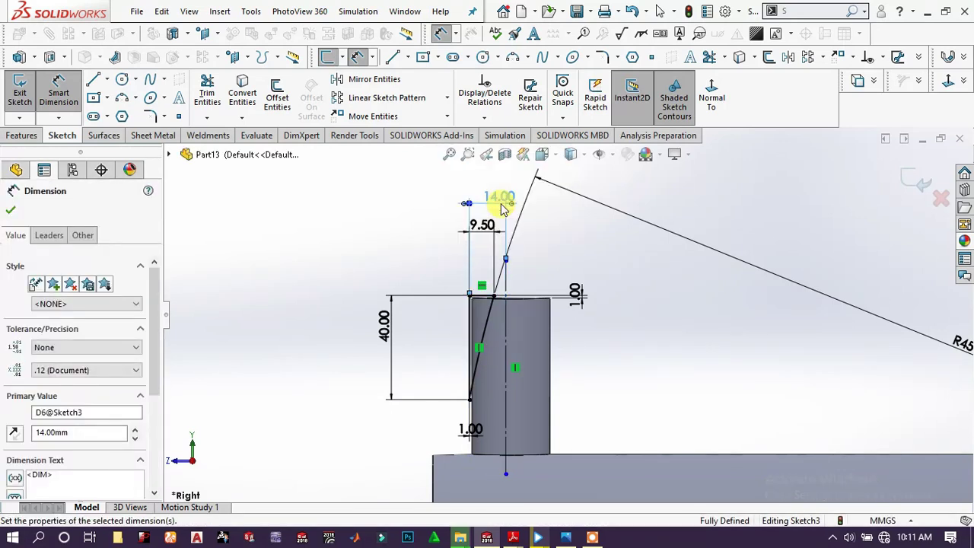
click(140, 266)
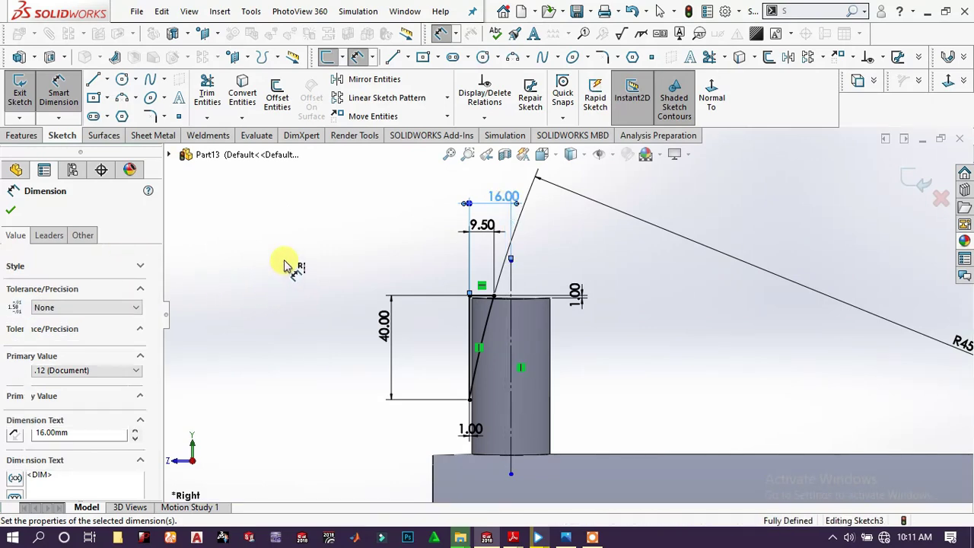
click(376, 260)
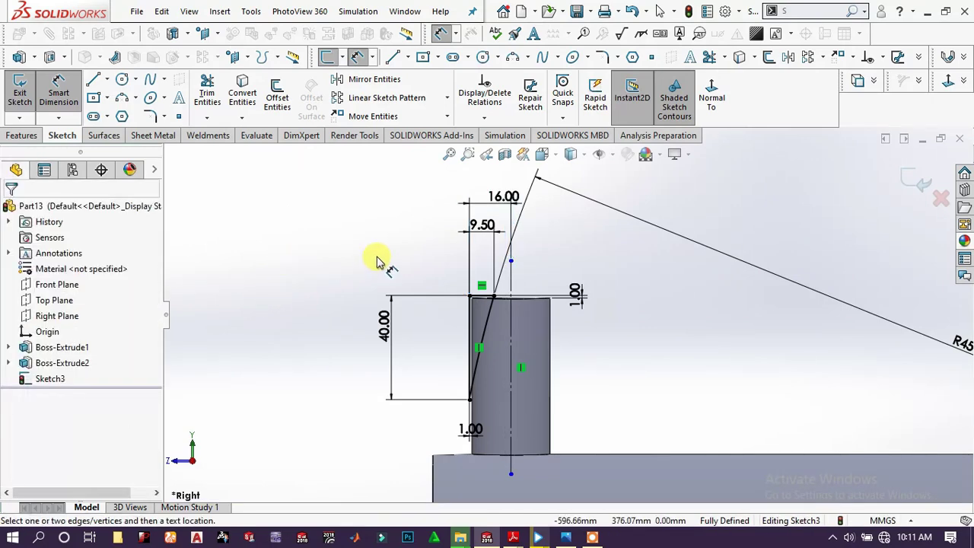
Revolve-cut Sketch3 360° around the centerline to taper the pin's top into a cone.
click(23, 137)
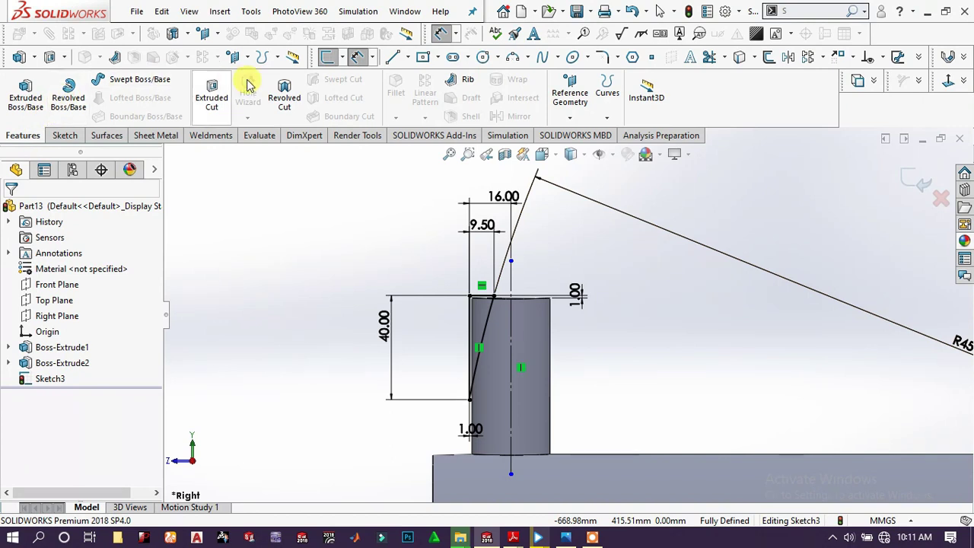
click(288, 95)
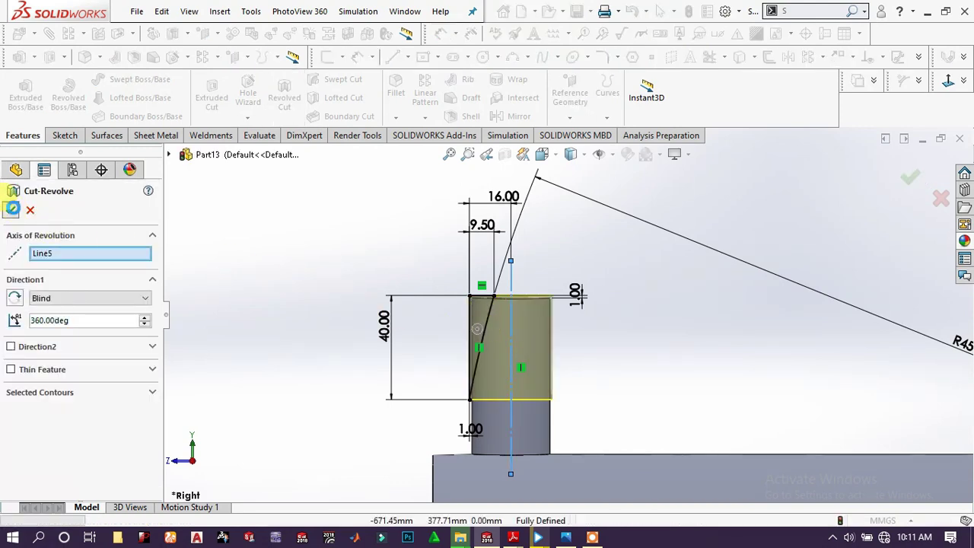
click(13, 209)
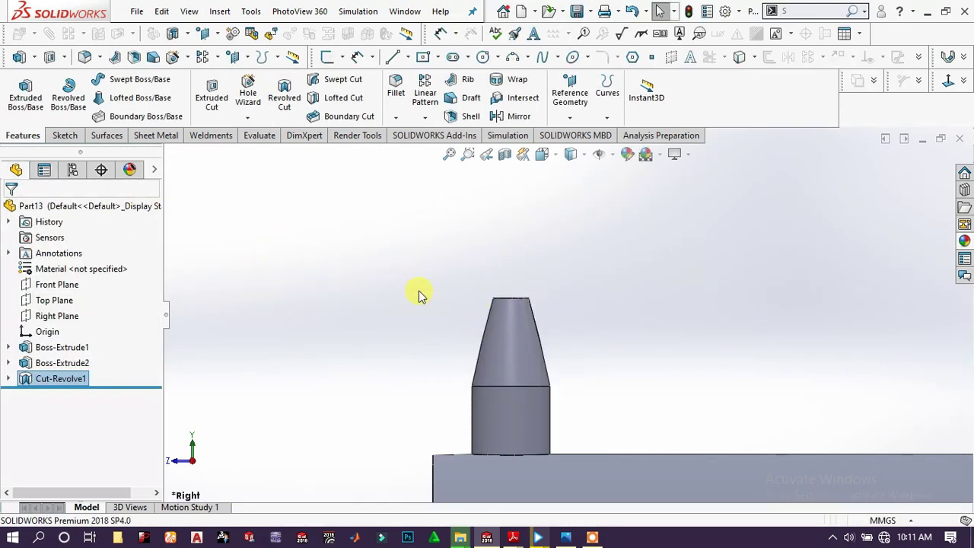
middle_drag(435, 288, 602, 338)
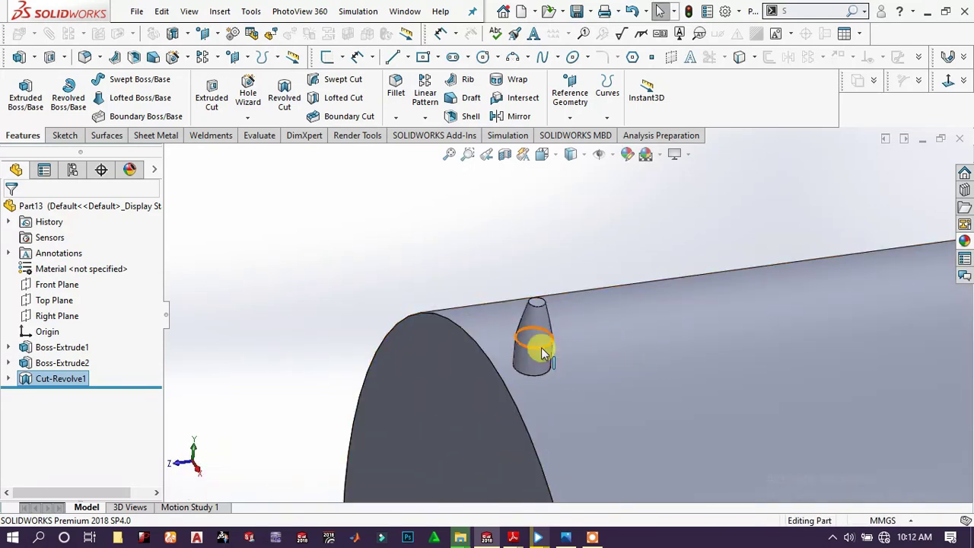
Linear-pattern the tapered pin along the drum face: 16 instances at 72 mm spacing.
click(46, 368)
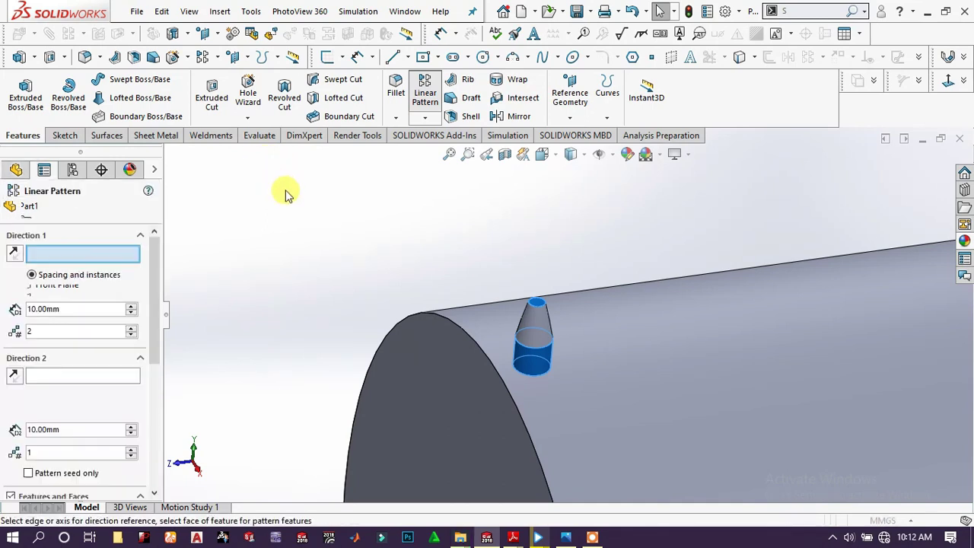
scroll(325, 268, down, 5)
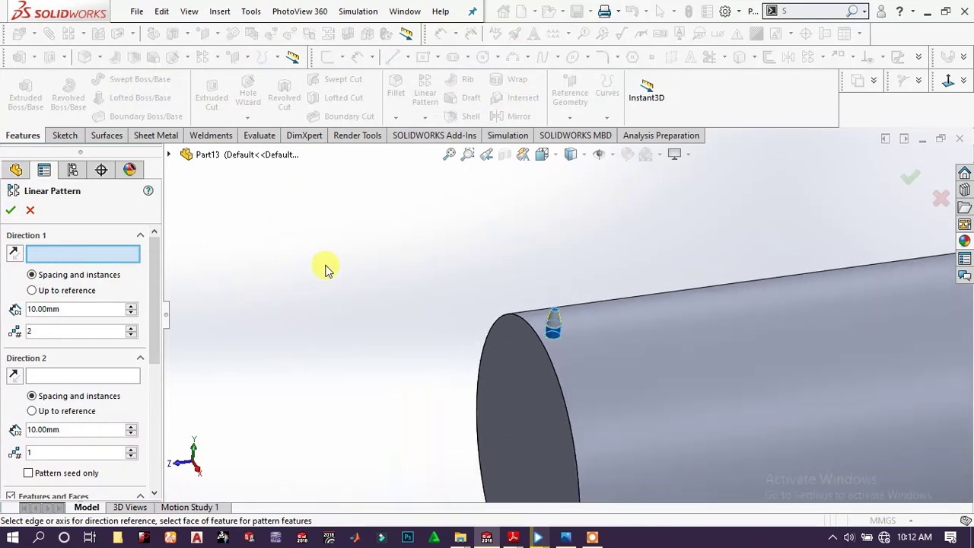
scroll(761, 326, up, 2)
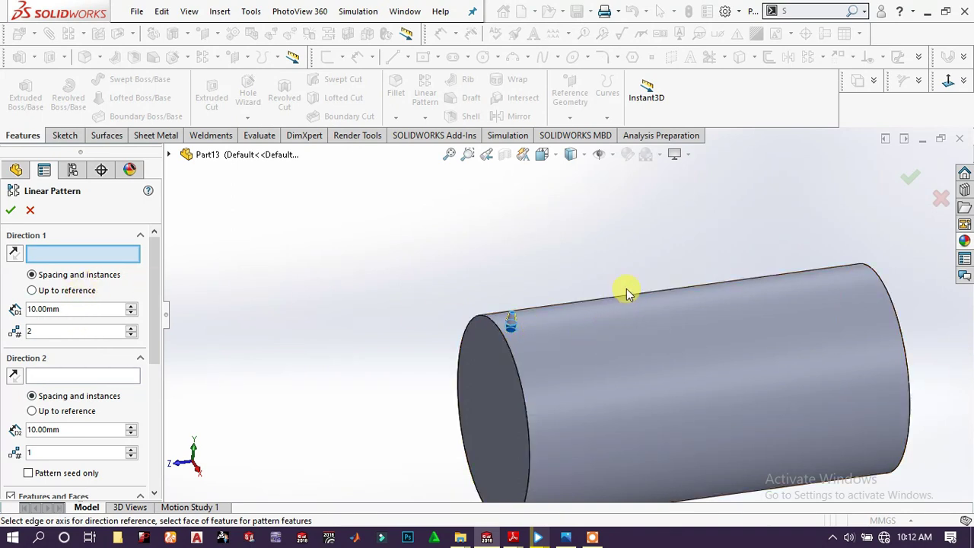
click(607, 303)
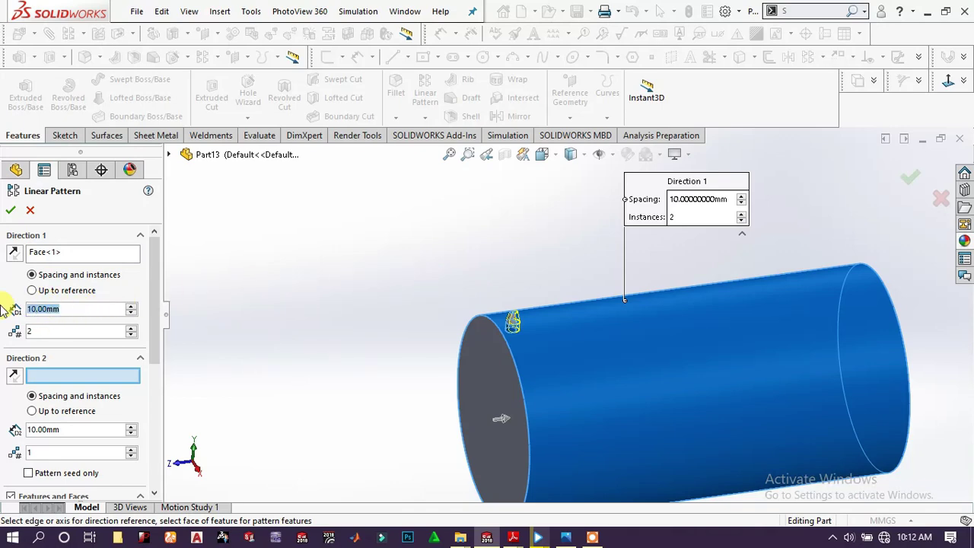
text(72)
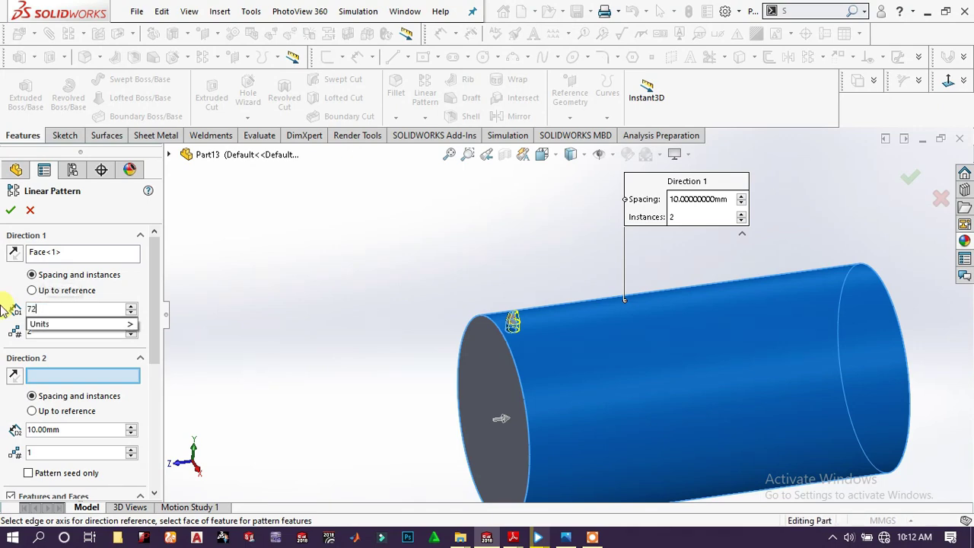
key(Return)
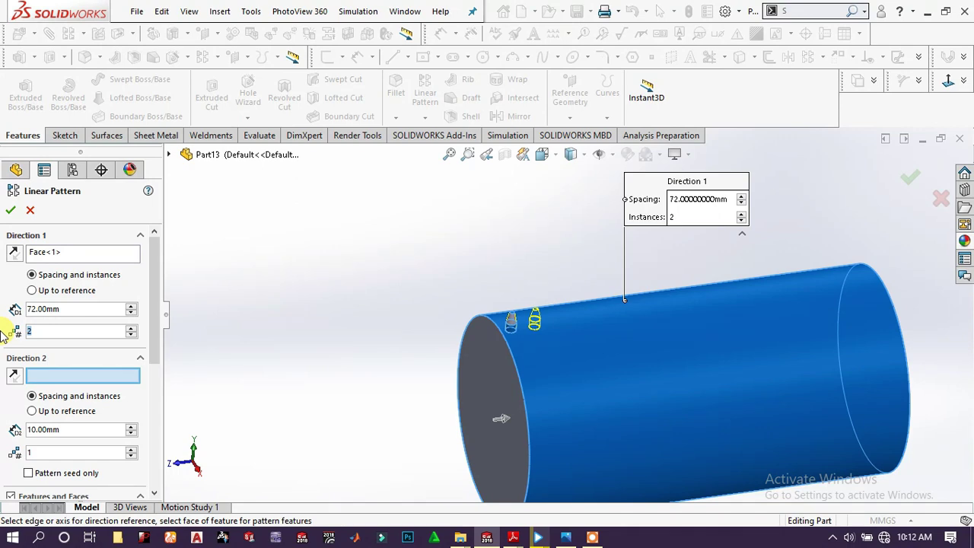
text(16)
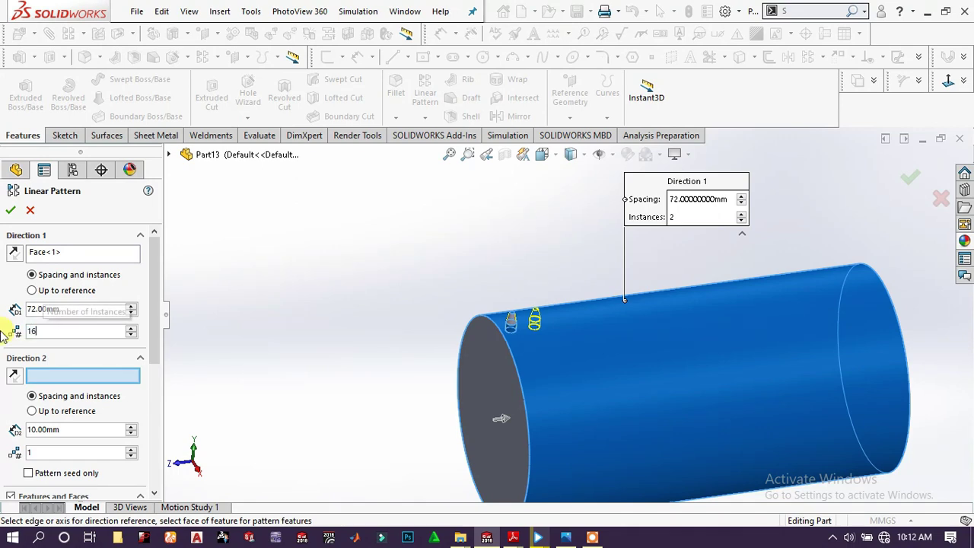
key(Return)
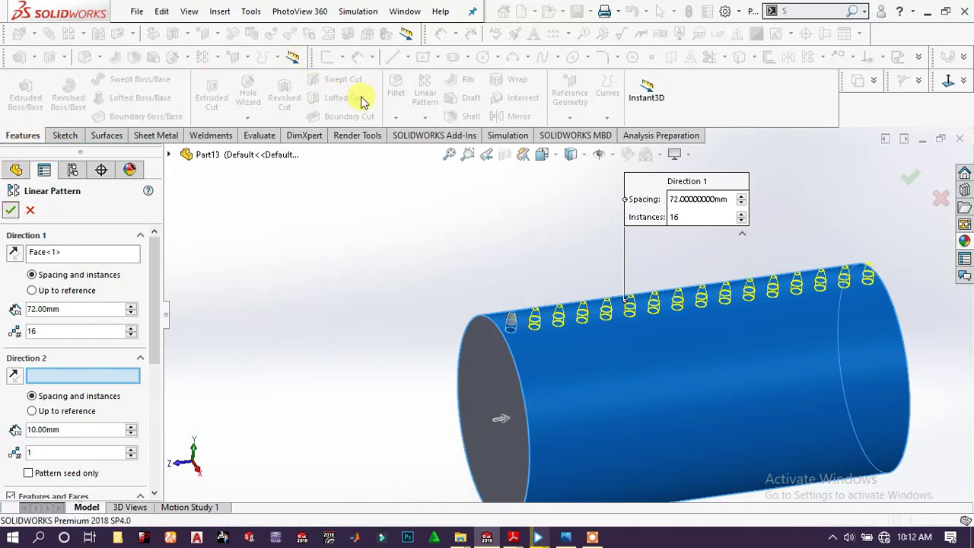
key(Return)
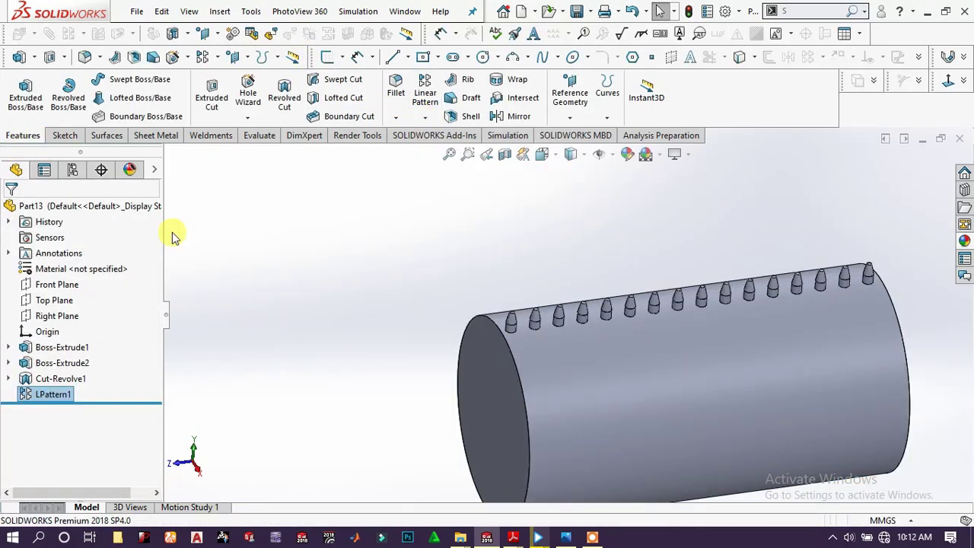
Circular-pattern LPattern1 around the drum's surface with 20 equally spaced instances.
click(56, 395)
click(56, 395)
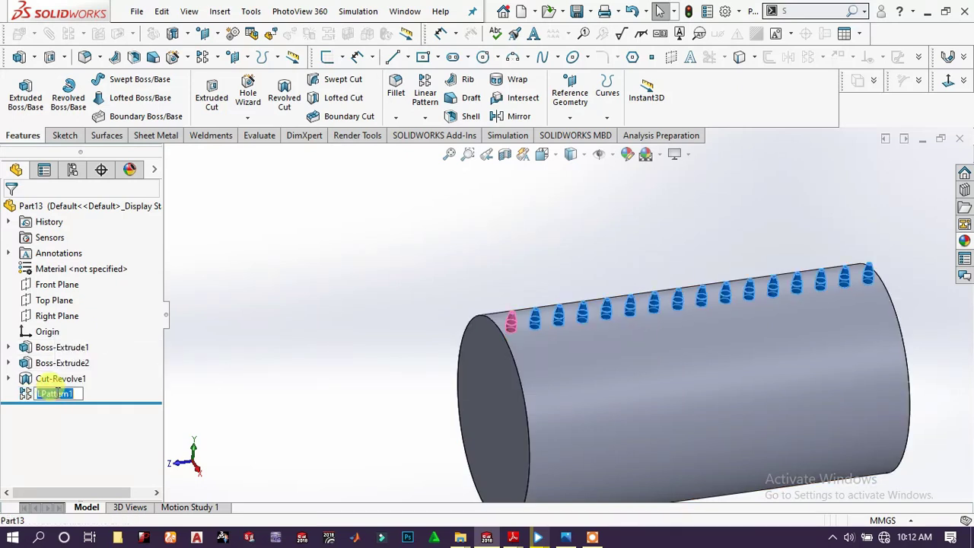
click(432, 119)
click(440, 153)
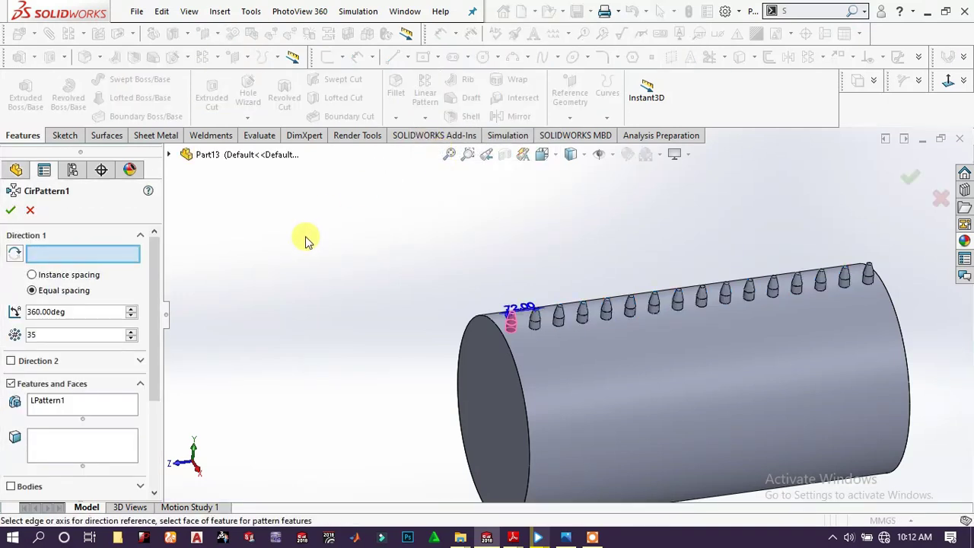
click(627, 388)
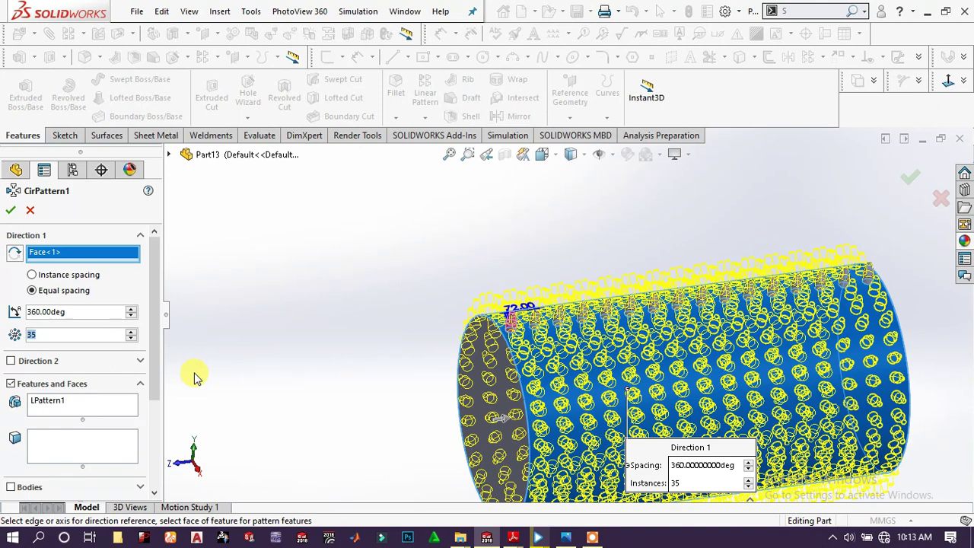
text(20)
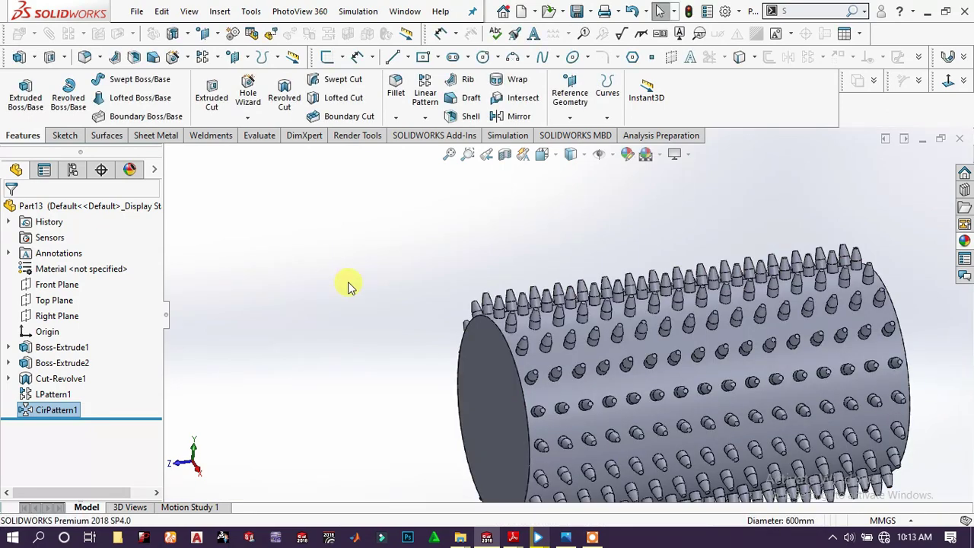
Sketch a Ø55 mm circle centred on the origin of the drum's end face.
scroll(532, 418, up, 4)
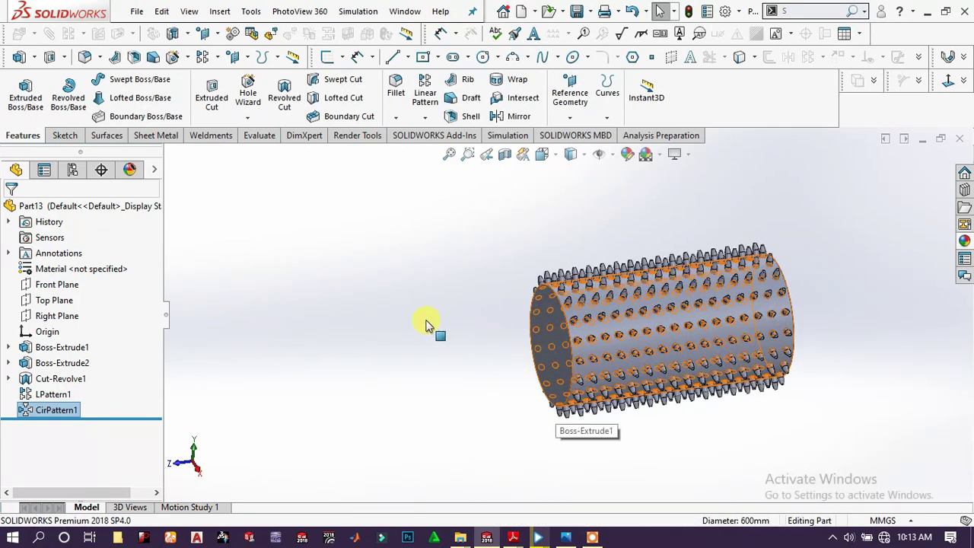
middle_drag(426, 325, 442, 317)
click(587, 331)
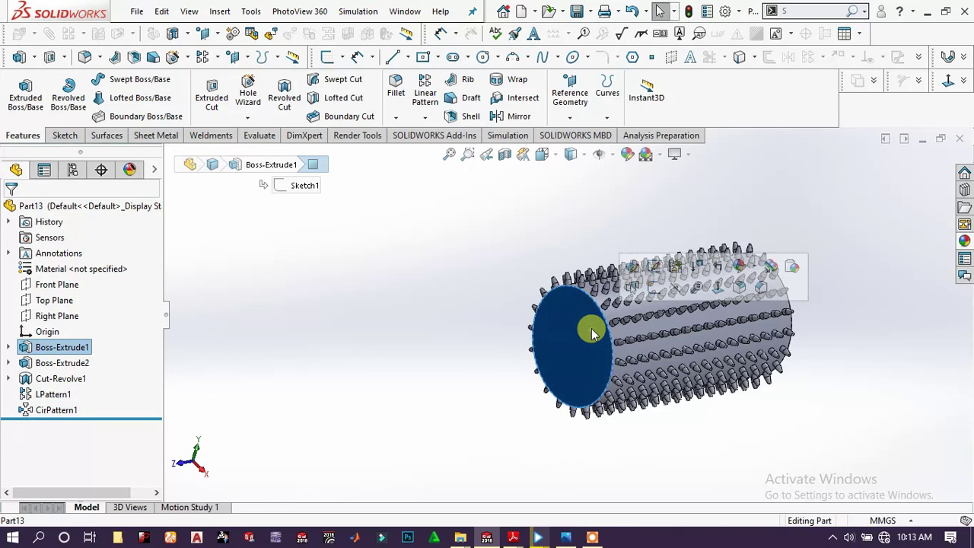
click(651, 288)
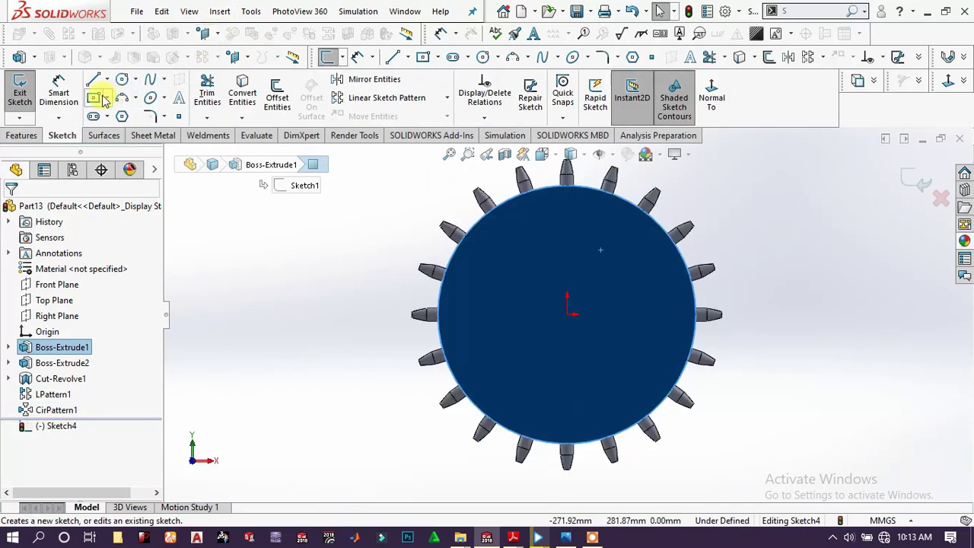
click(122, 80)
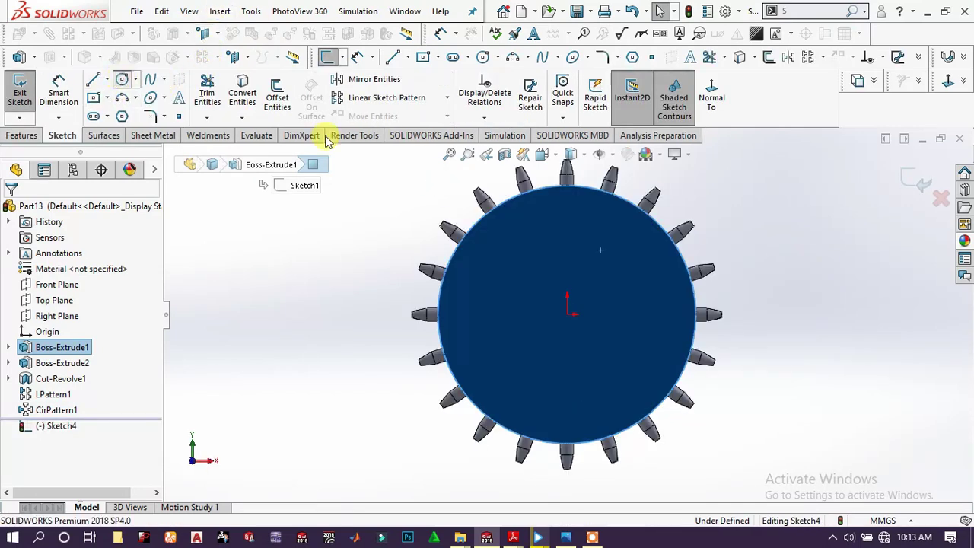
click(567, 314)
click(595, 277)
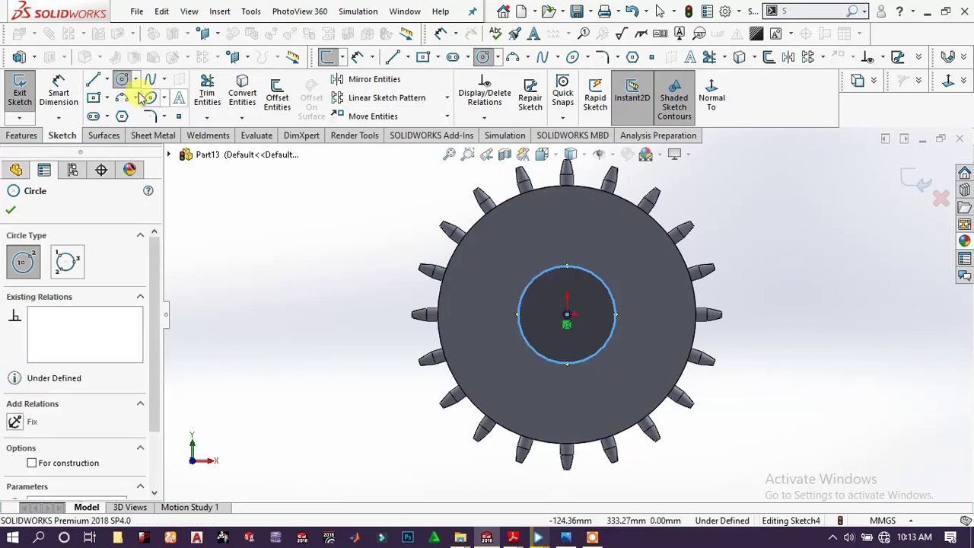
click(58, 97)
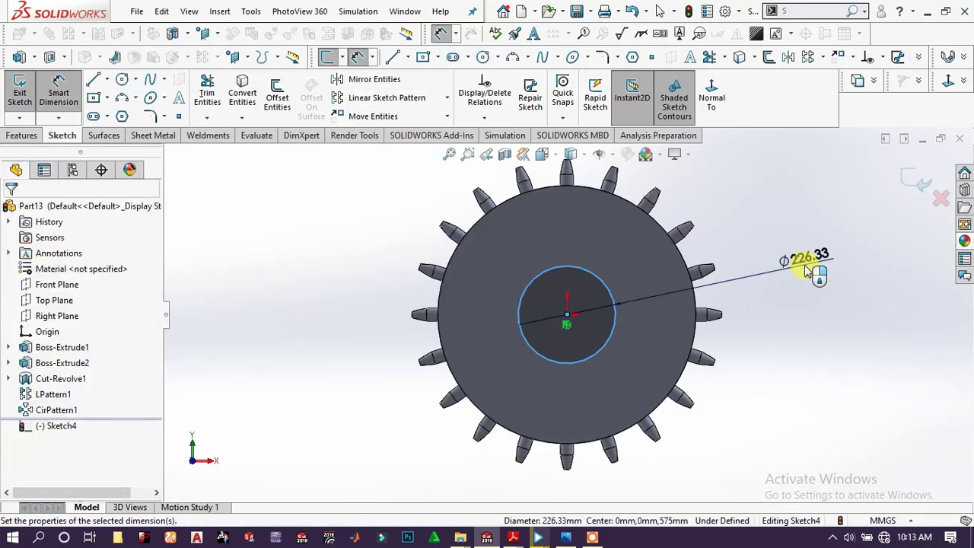
click(804, 264)
text(55)
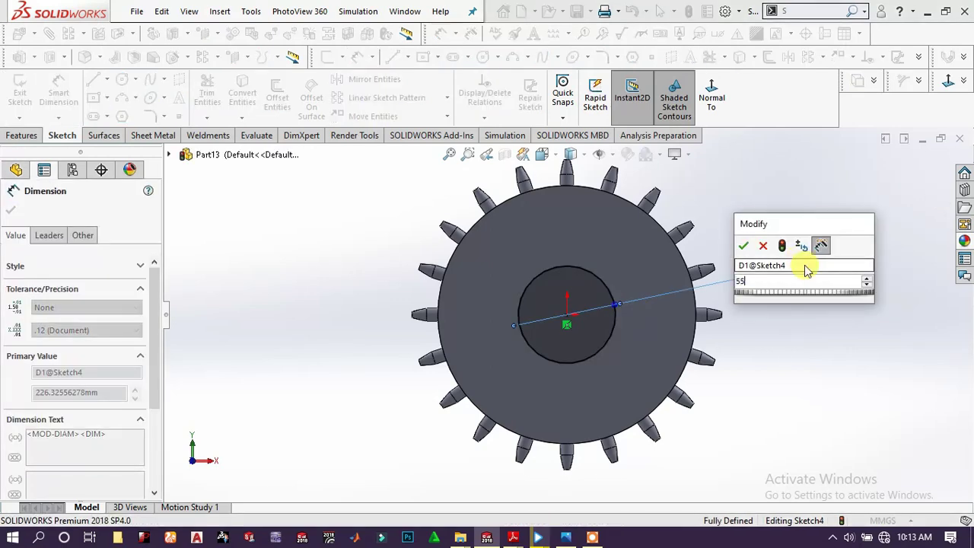
key(Return)
Extrude the circle blind 250 mm into a shaft.
click(23, 135)
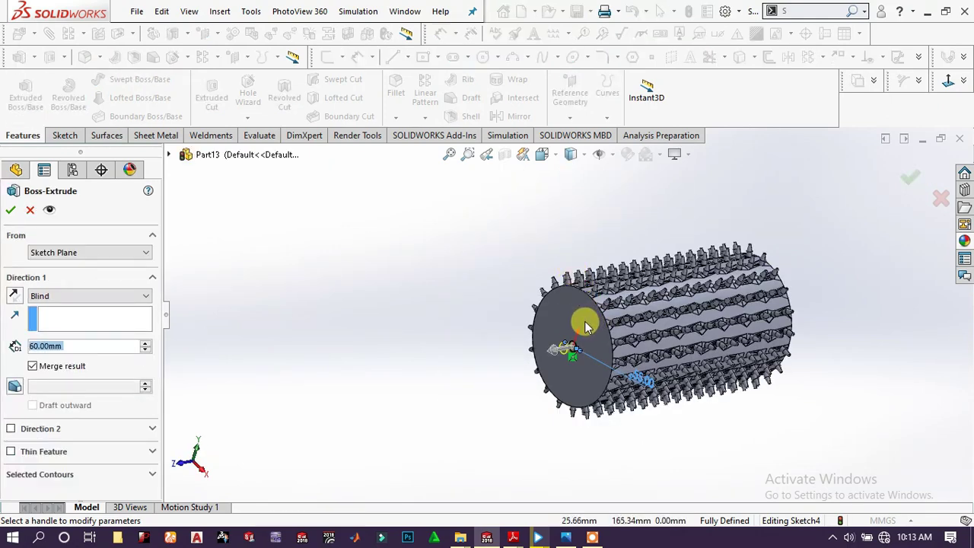
text(250)
key(Return)
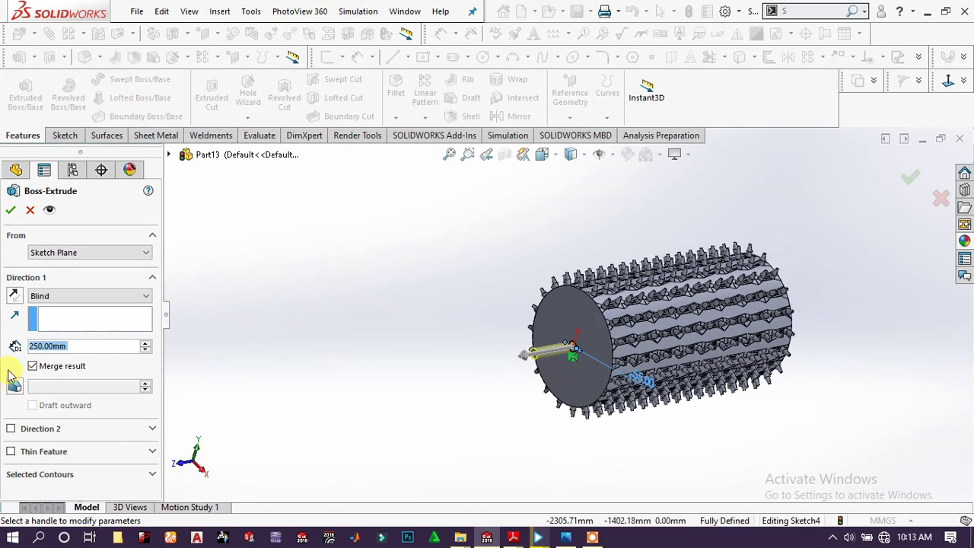
click(10, 213)
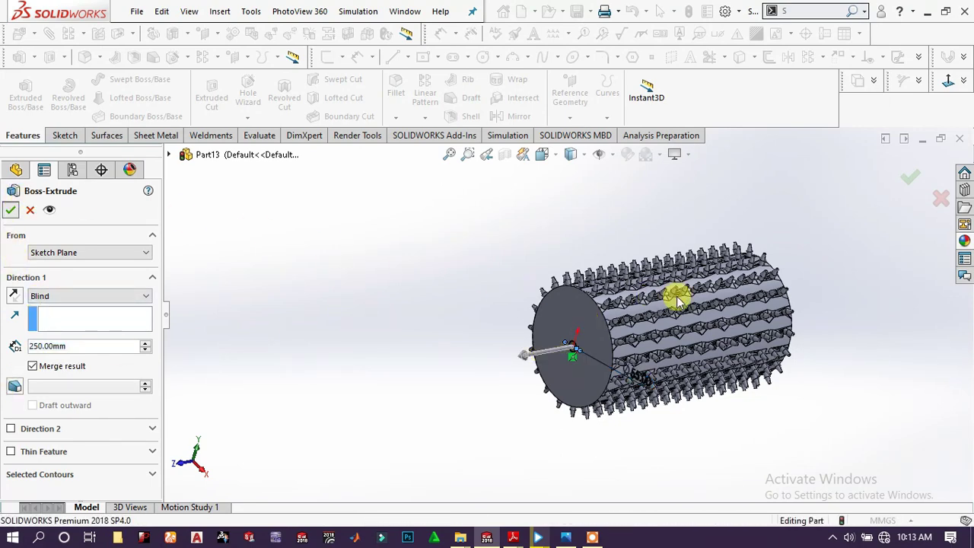
middle_drag(654, 303, 777, 333)
Sketch a circle centred on the origin of the drum's opposite end face.
click(739, 322)
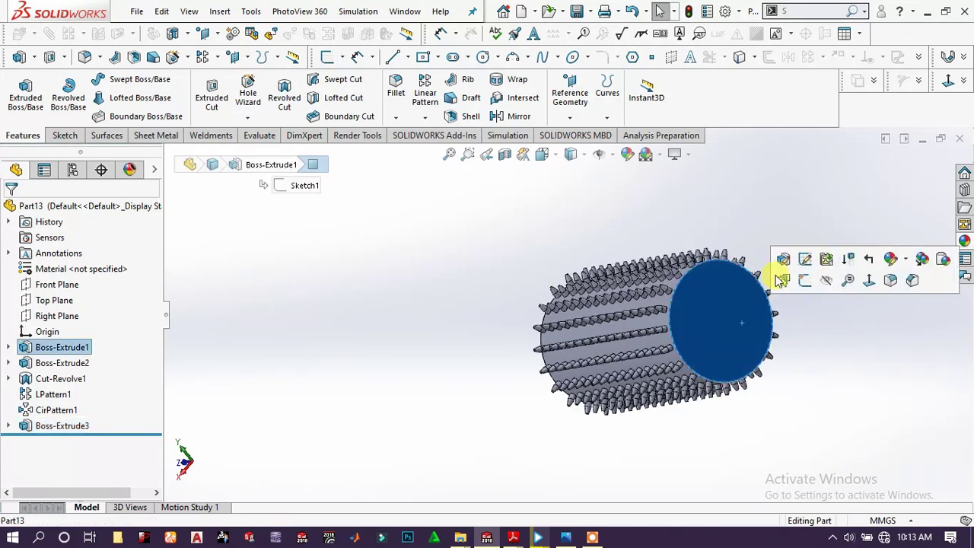
click(793, 276)
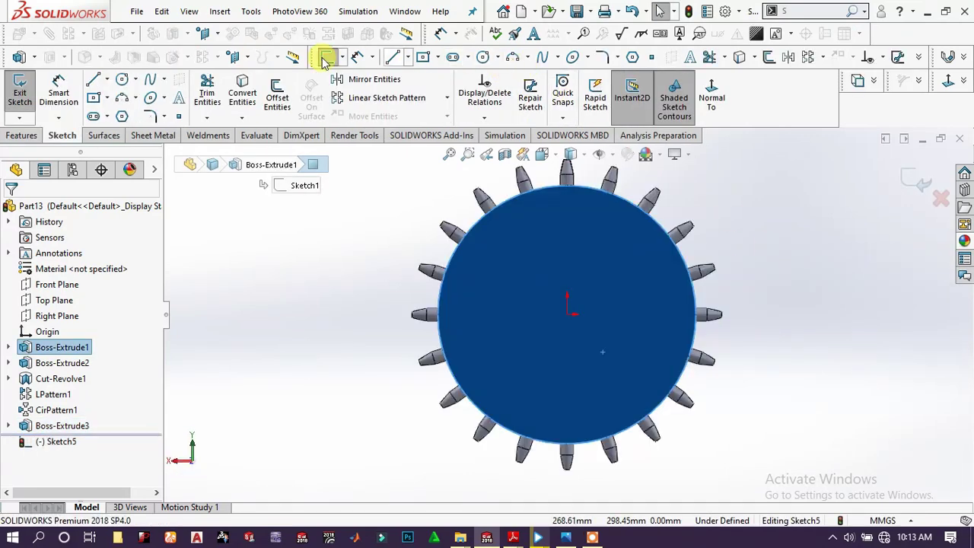
click(122, 80)
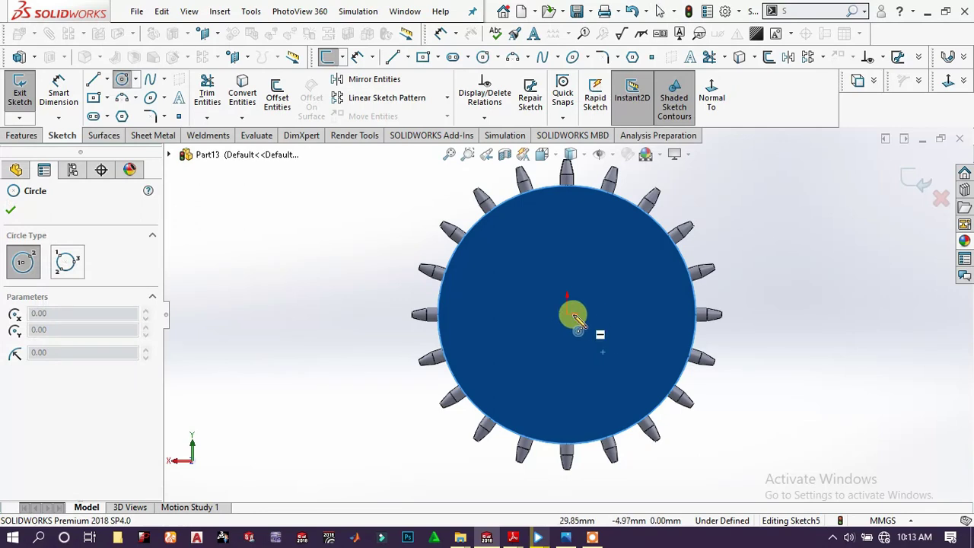
click(567, 314)
click(591, 284)
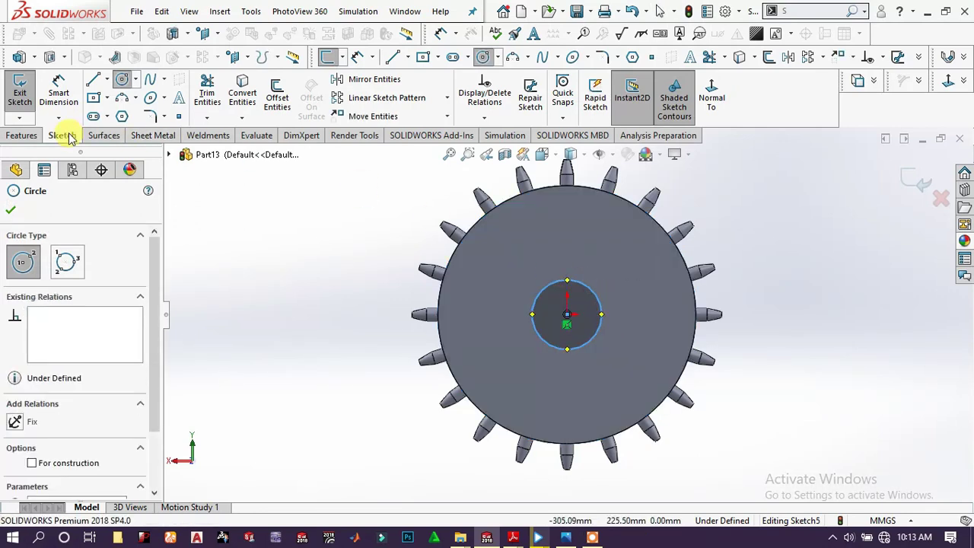
Dimension the circle's diameter, correcting it from Ø80 to 55 mm.
click(57, 107)
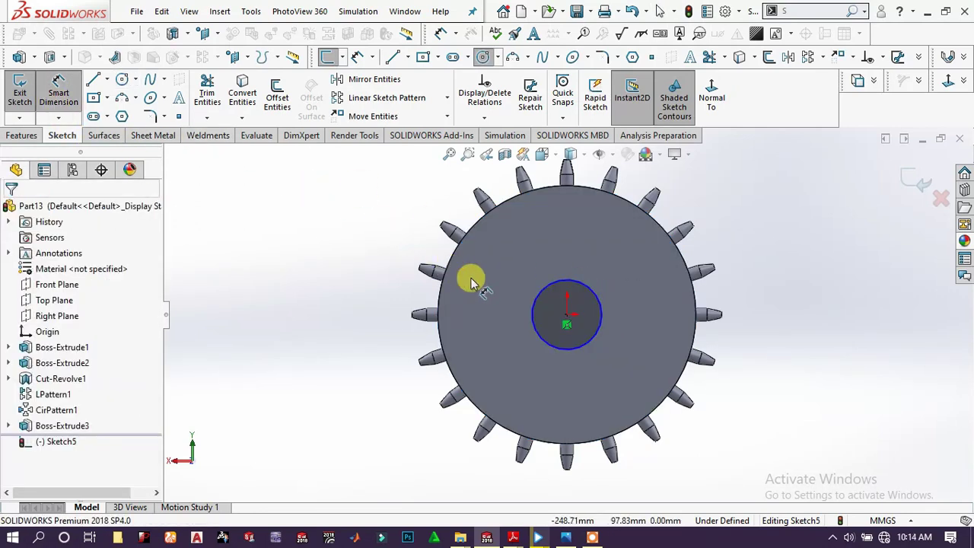
click(547, 287)
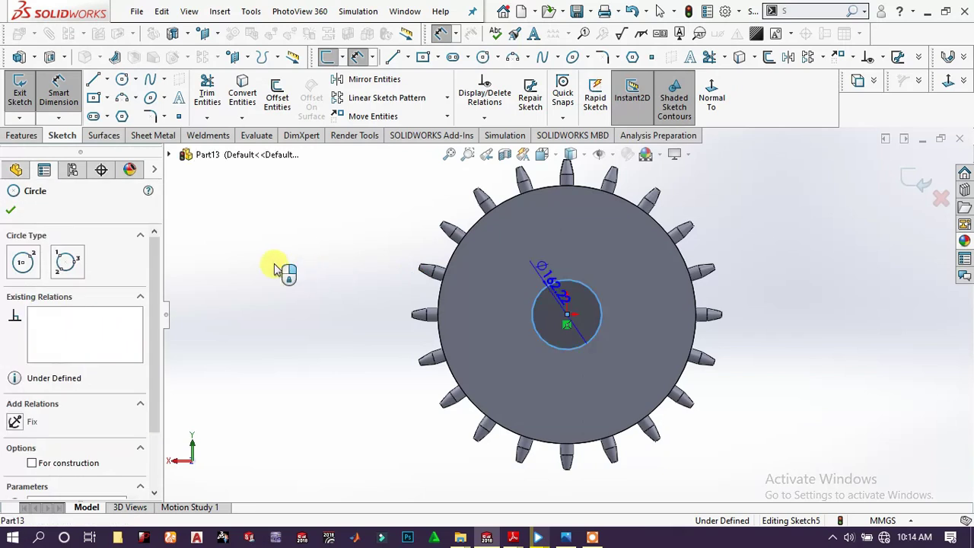
click(296, 222)
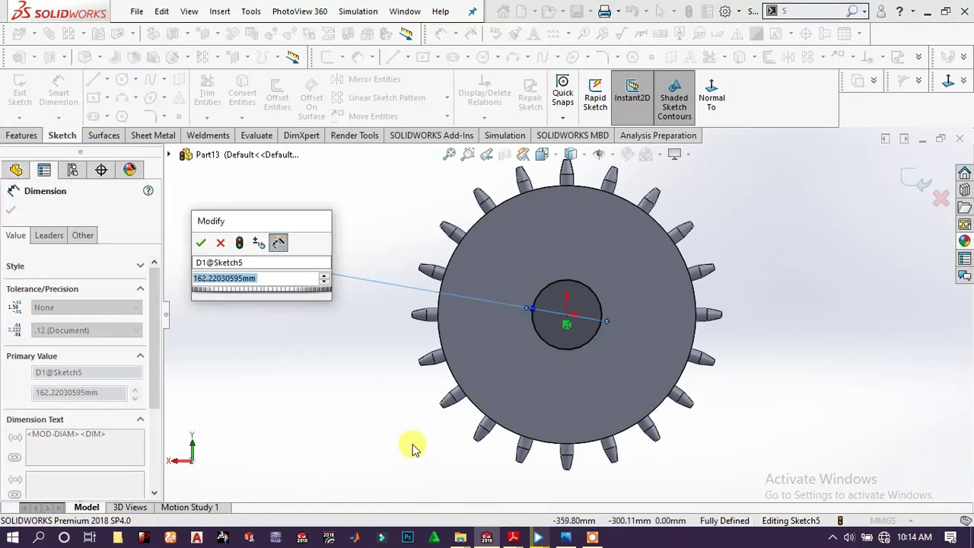
text(40)
key(Escape)
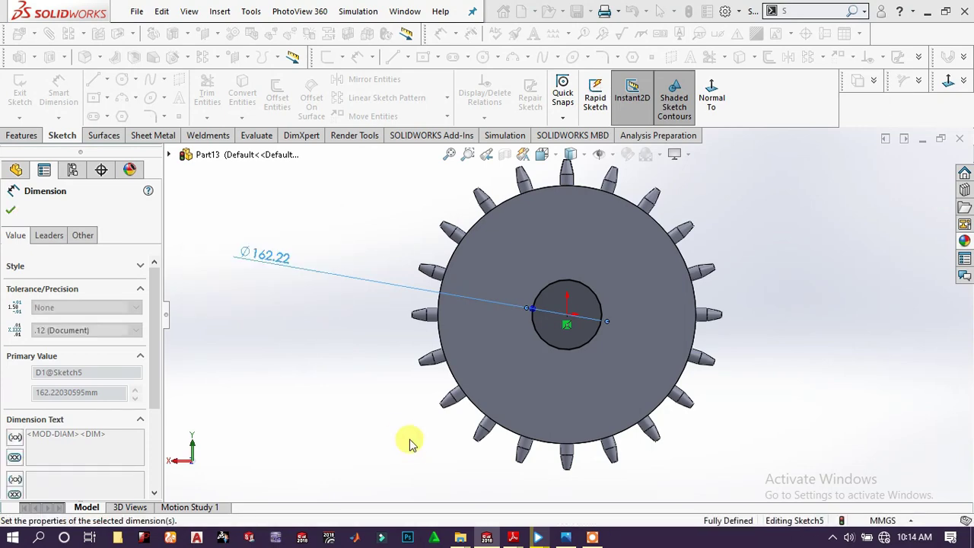
click(12, 210)
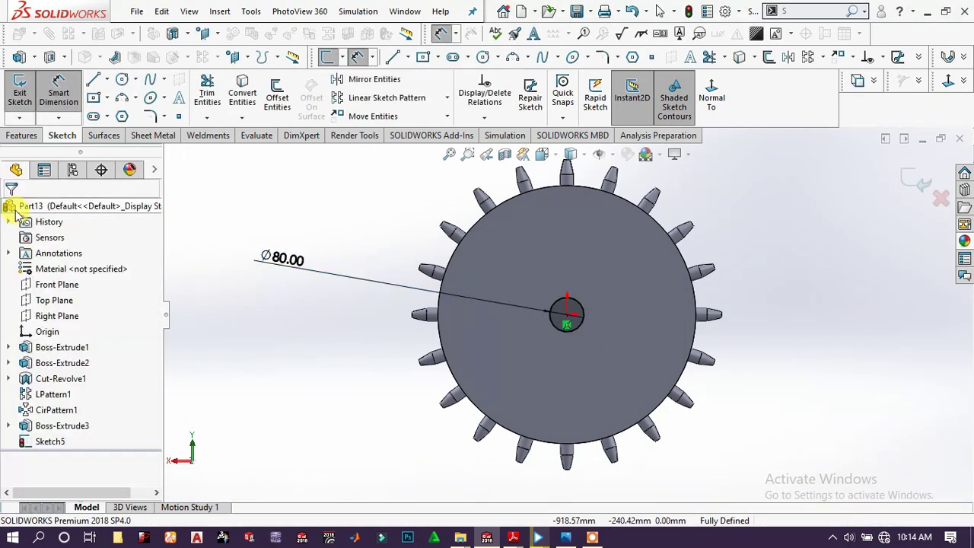
click(18, 137)
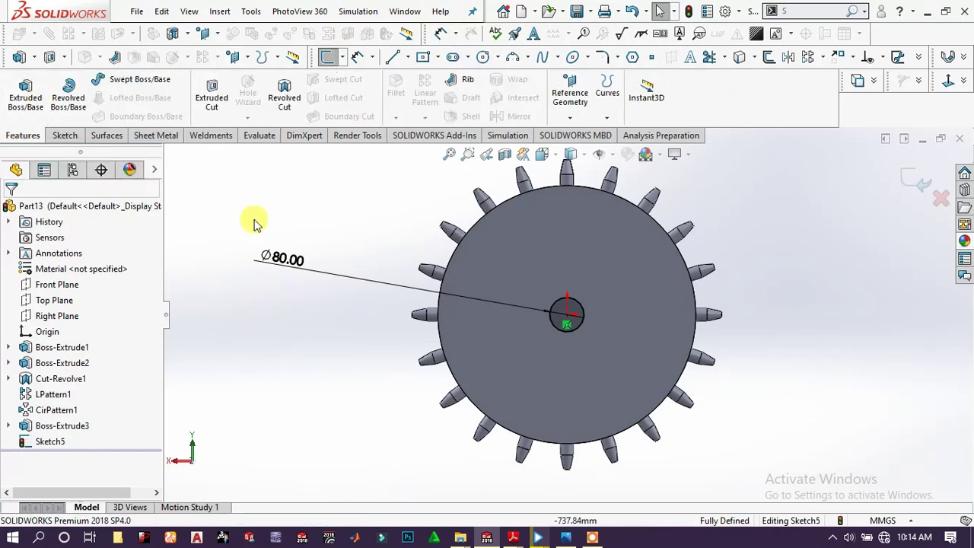
click(267, 254)
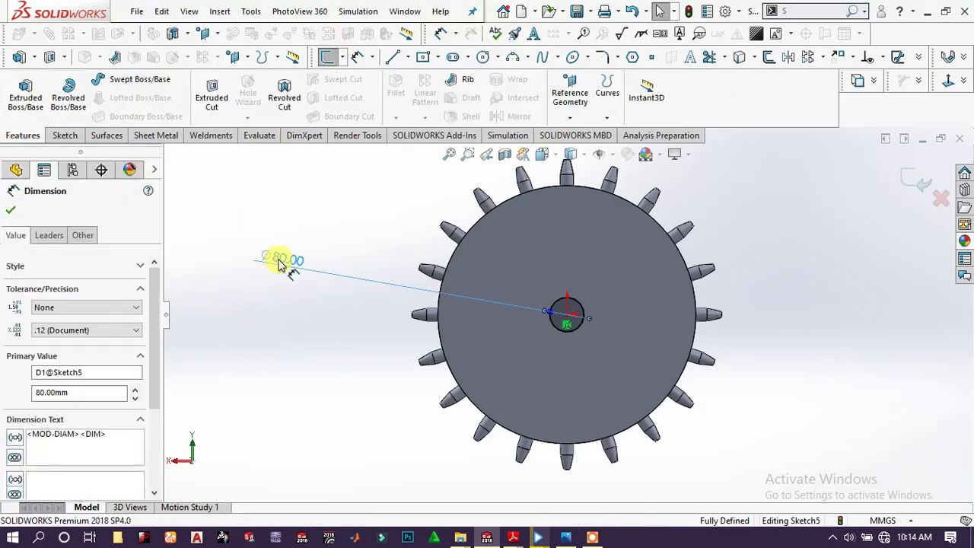
double_click(279, 260)
text(55)
key(Return)
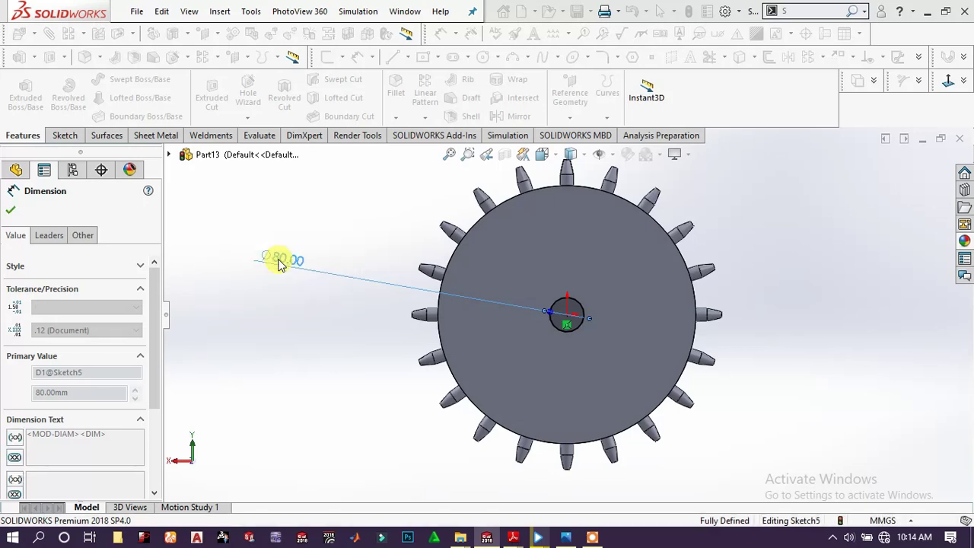
click(383, 192)
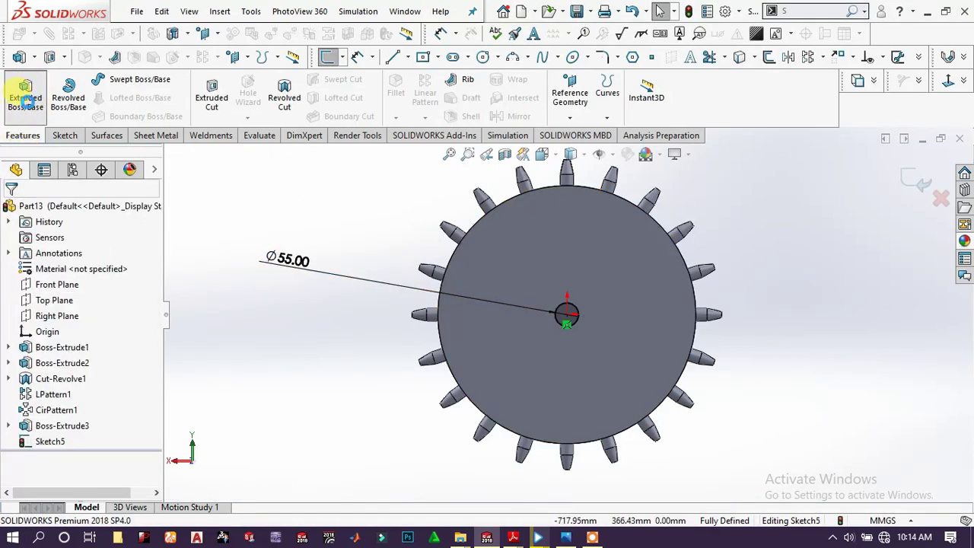
Extrude the Ø55 circle blind 80 mm into the second shaft.
click(25, 100)
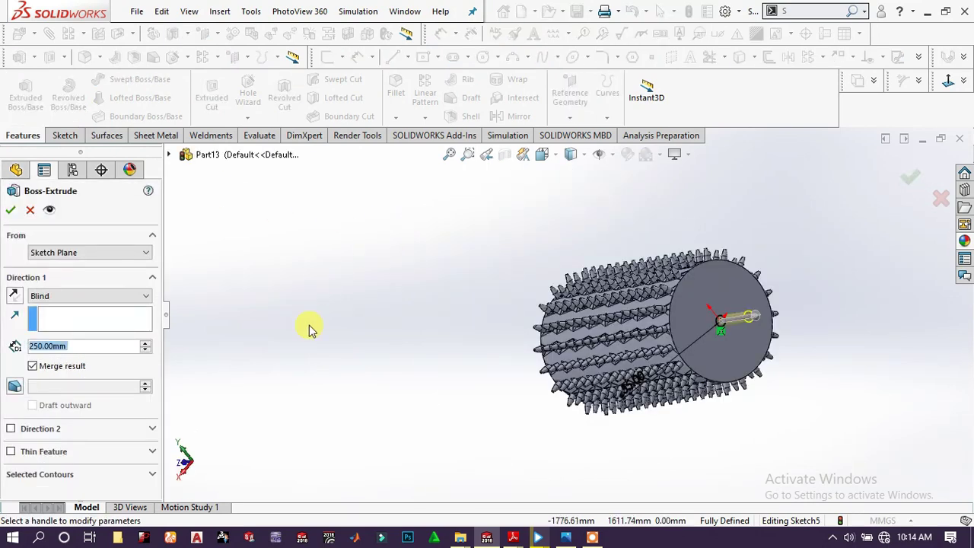
text(80)
key(Return)
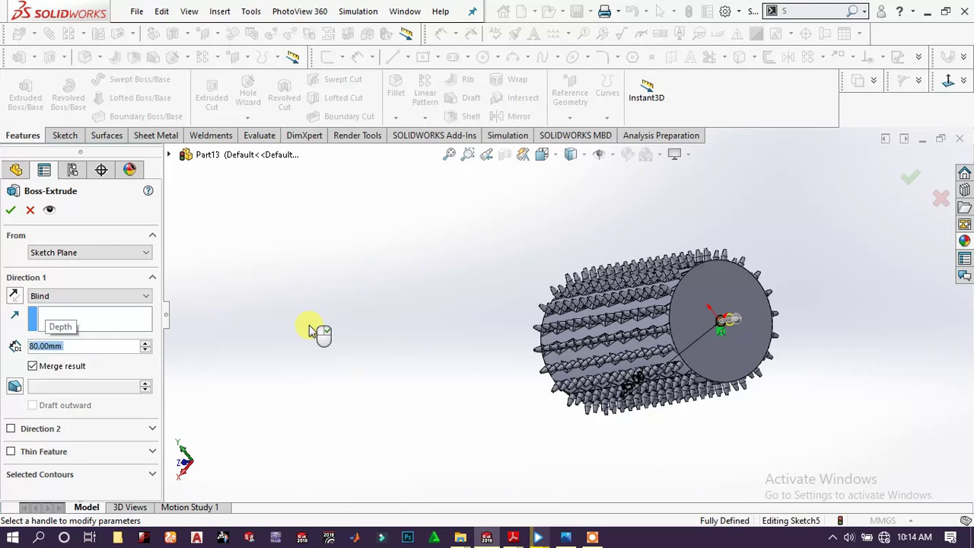
click(11, 210)
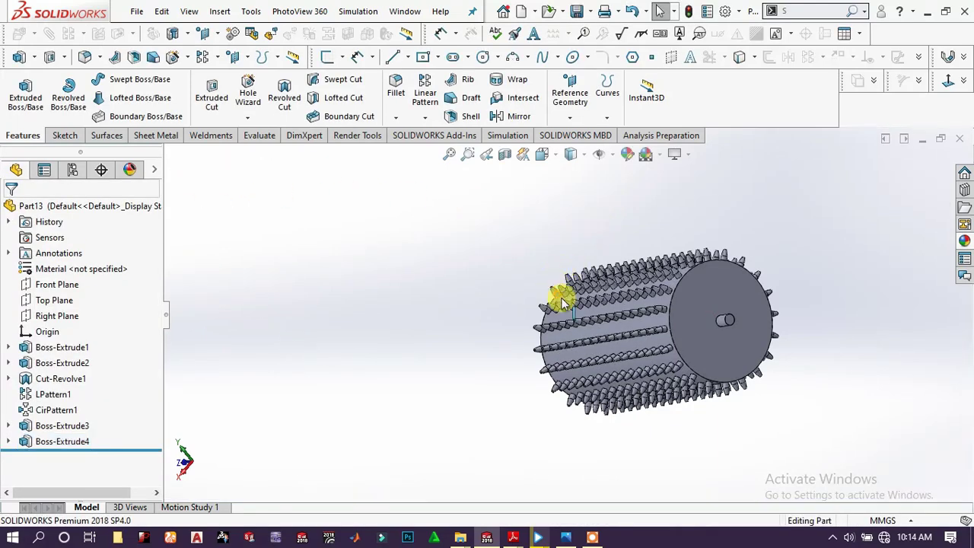
middle_drag(561, 294, 587, 315)
scroll(680, 348, down, 6)
scroll(753, 278, up, 3)
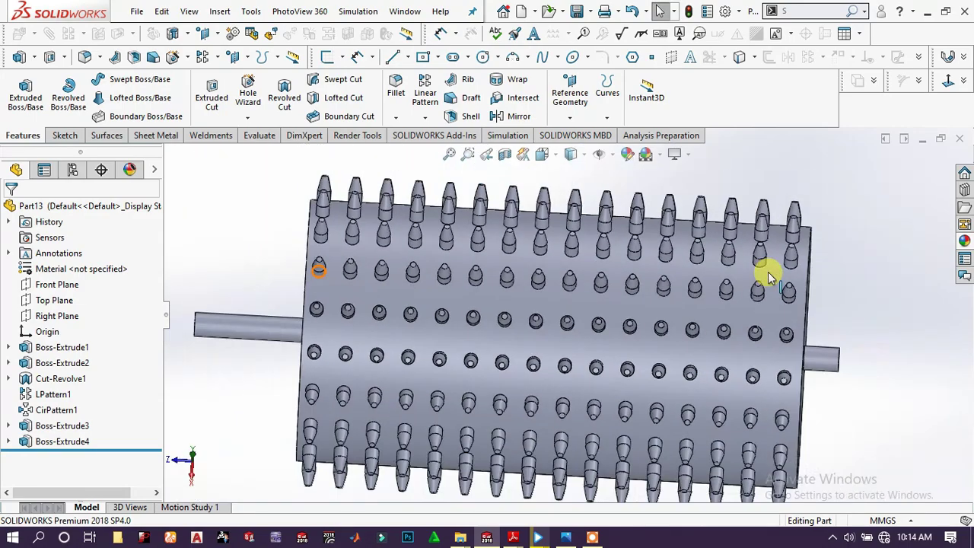
middle_drag(724, 287, 578, 274)
scroll(555, 283, up, 3)
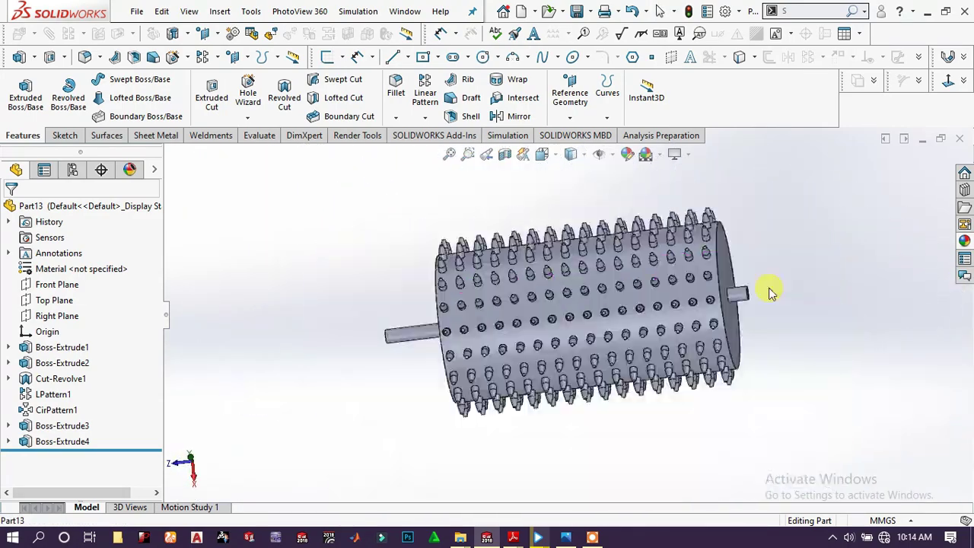
scroll(560, 309, down, 4)
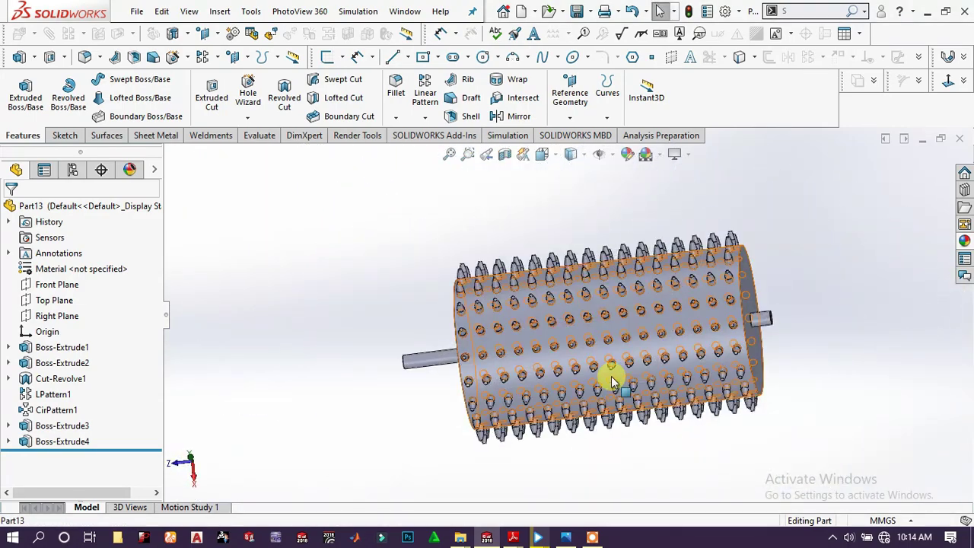
middle_drag(543, 343, 576, 244)
scroll(561, 309, down, 2)
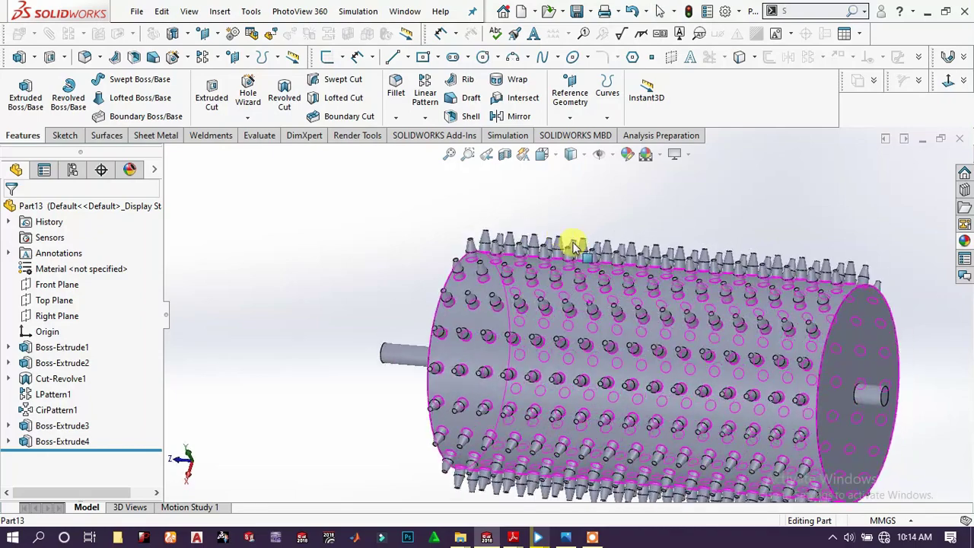
click(72, 207)
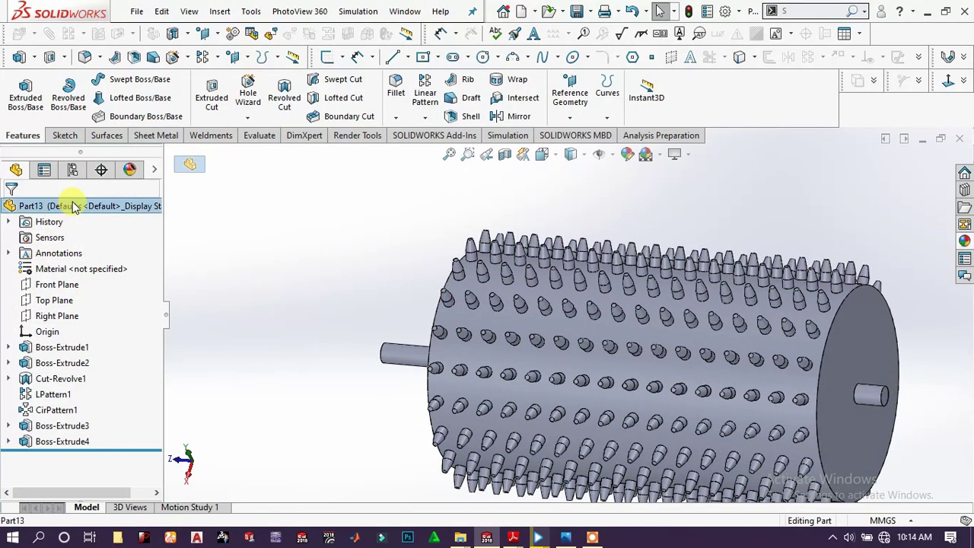
click(57, 268)
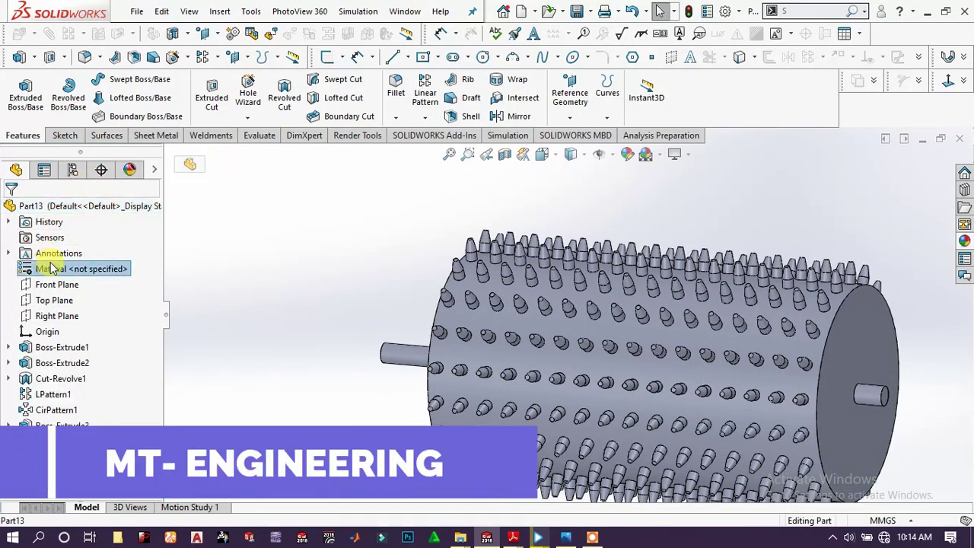
Edit the part material and apply AISI 1010 Steel, hot rolled bar.
right_click(57, 269)
click(87, 236)
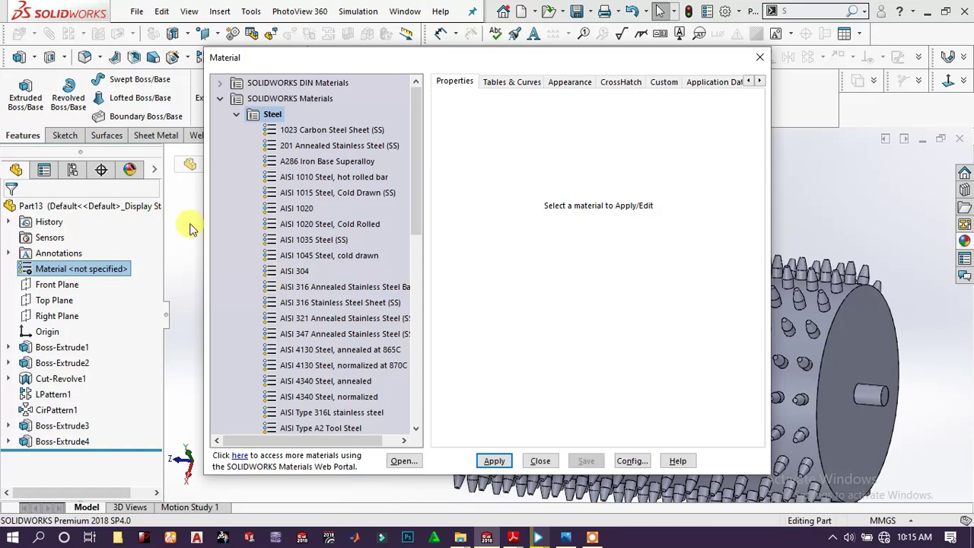
click(337, 181)
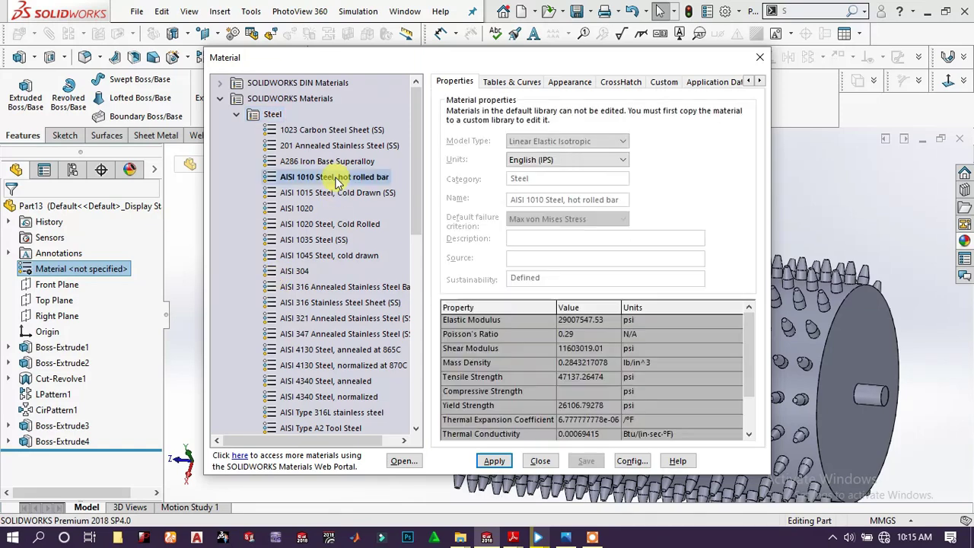
click(493, 462)
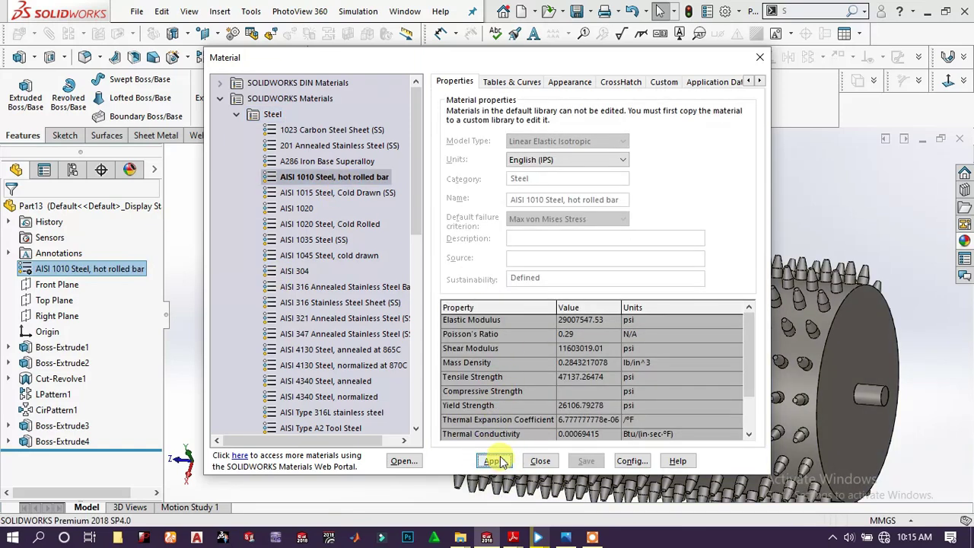
click(540, 461)
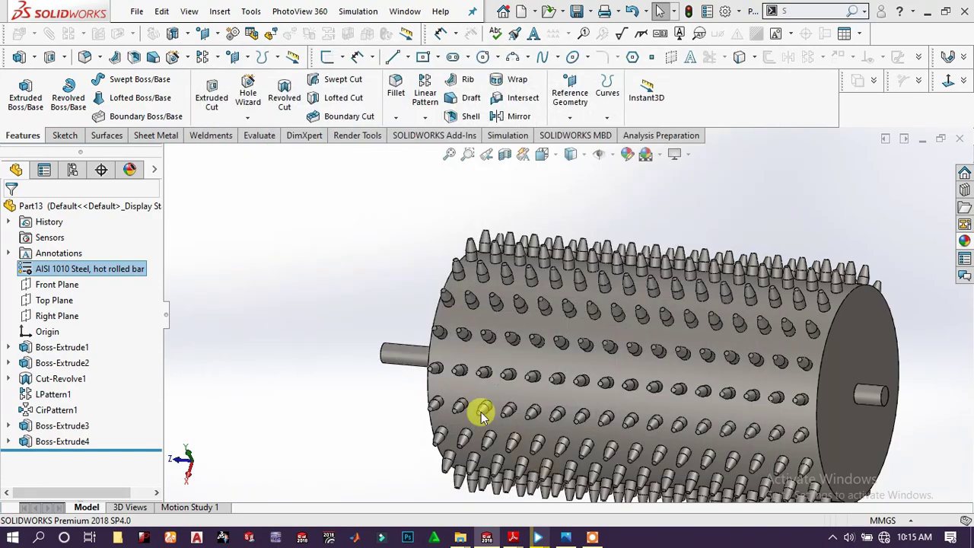
Orbit around the finished drum, then set the view to Isometric.
middle_drag(708, 387, 698, 323)
key(ctrl+4)
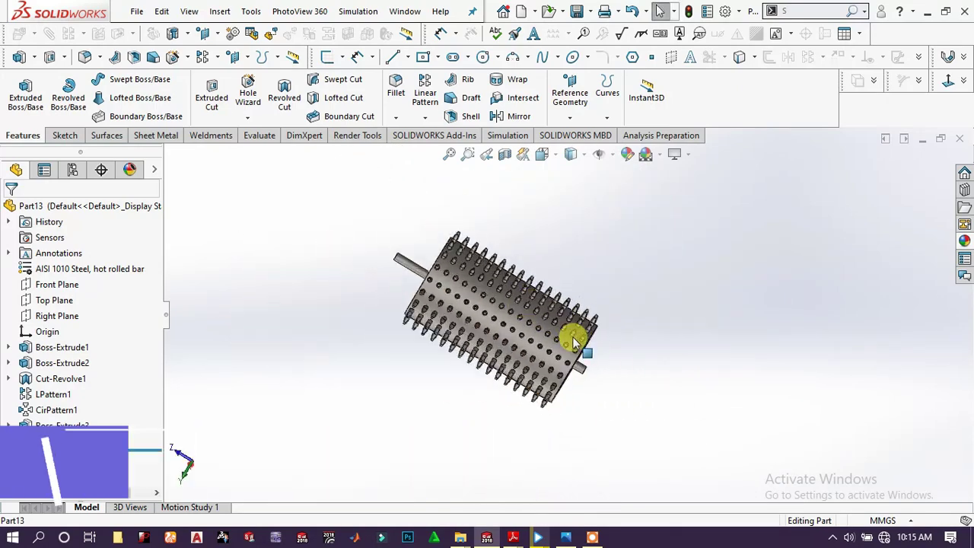
middle_drag(571, 227, 592, 300)
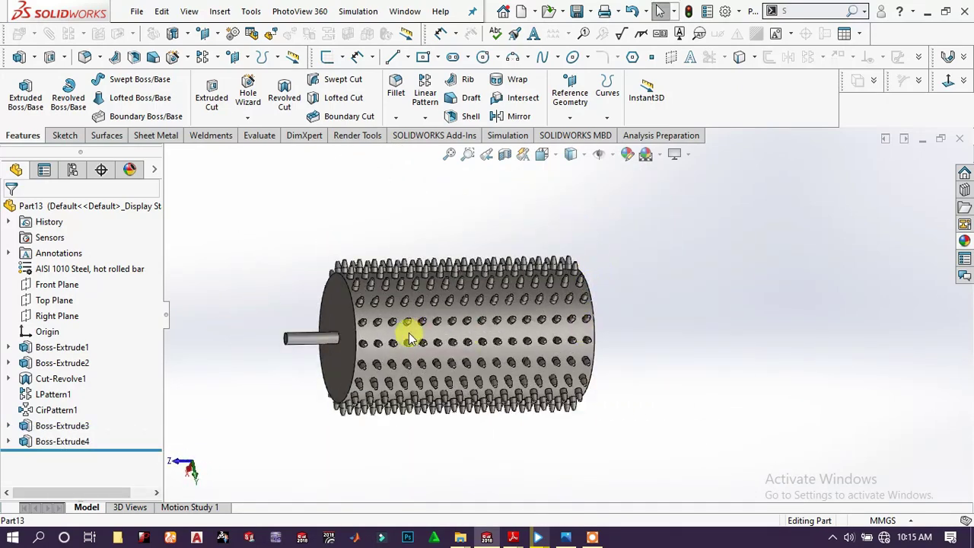
scroll(409, 334, down, 3)
key(space)
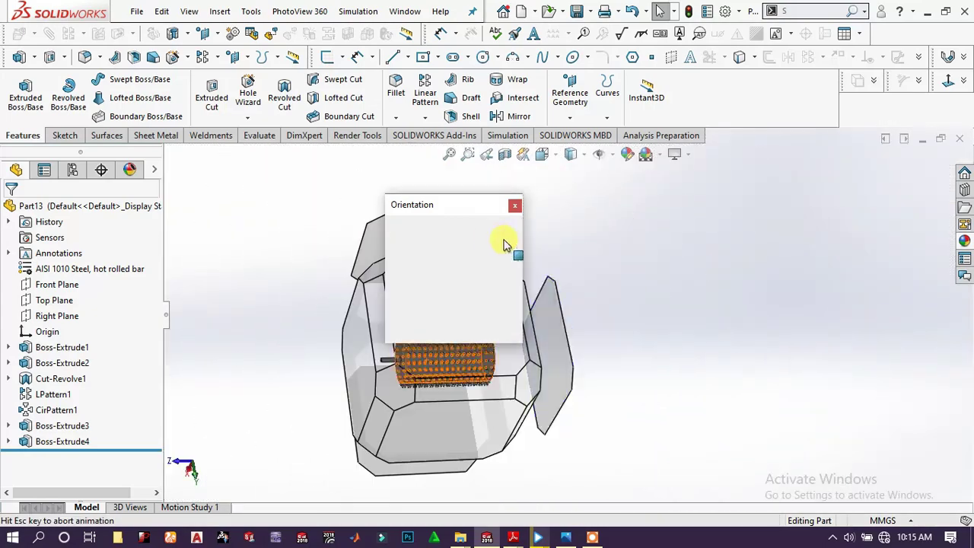
click(500, 254)
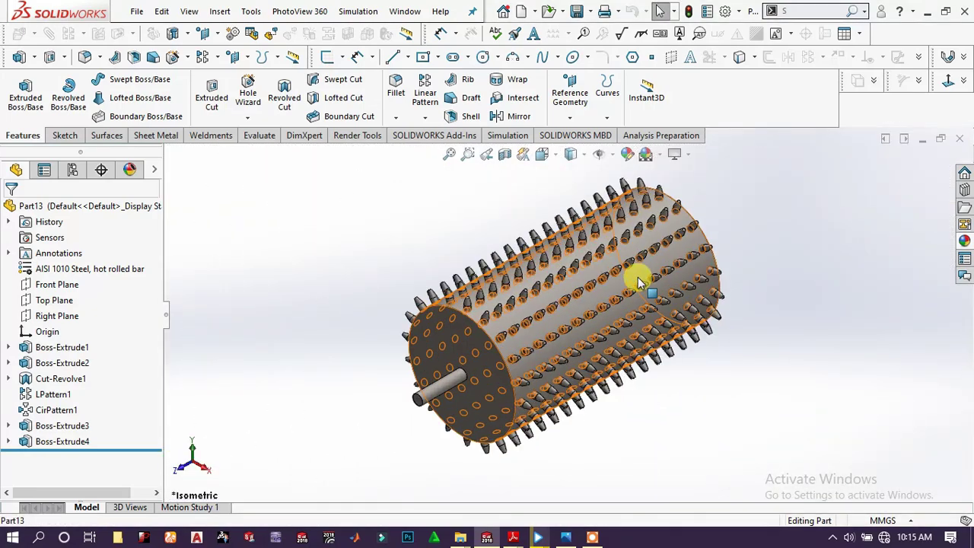